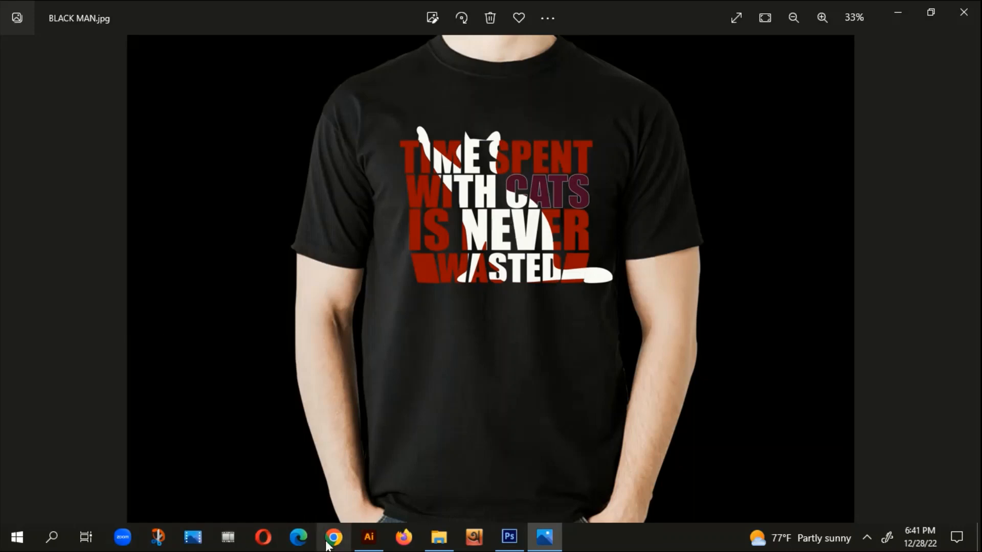
Step: Switch to Illustrator and the open document holding the cat slogan and silhouette
click(369, 537)
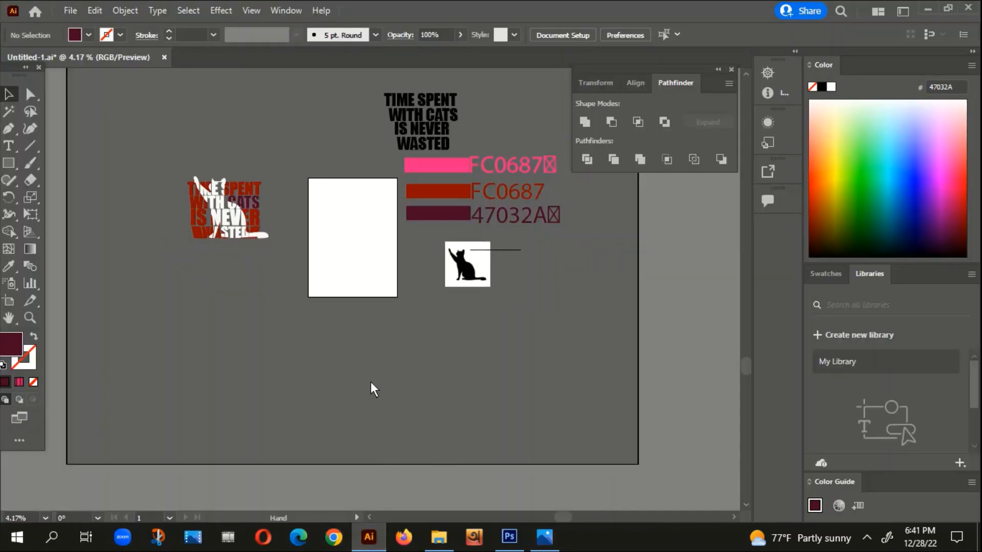
click(450, 93)
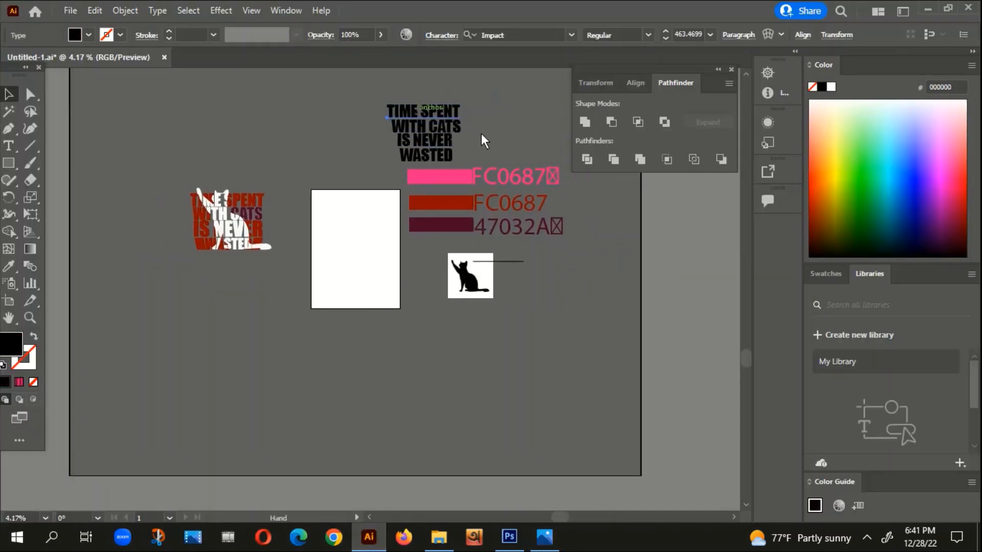
click(481, 133)
Step: Try a different font on the black TIME SPENT WITH CATS slogan text
drag(430, 162, 433, 164)
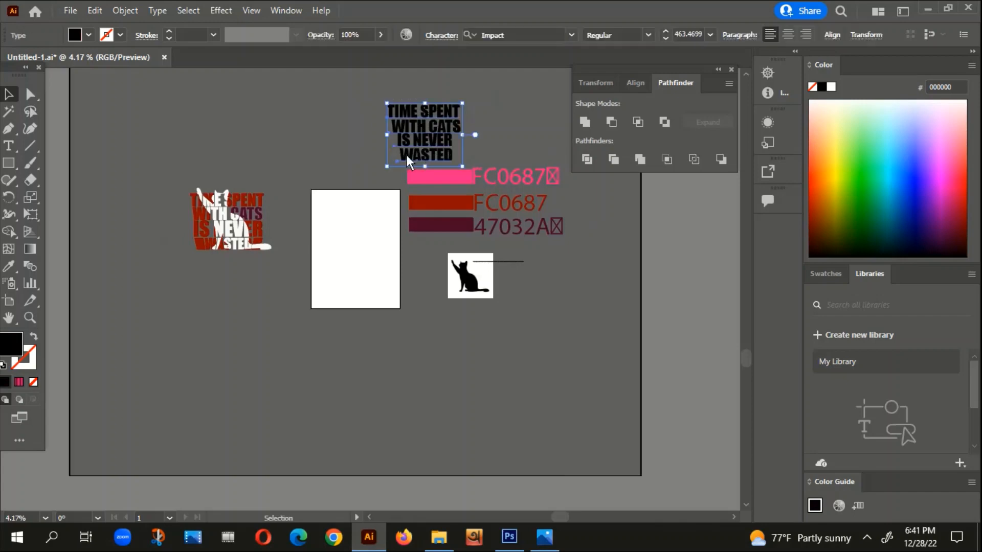
scroll(526, 38, up, 1)
click(509, 117)
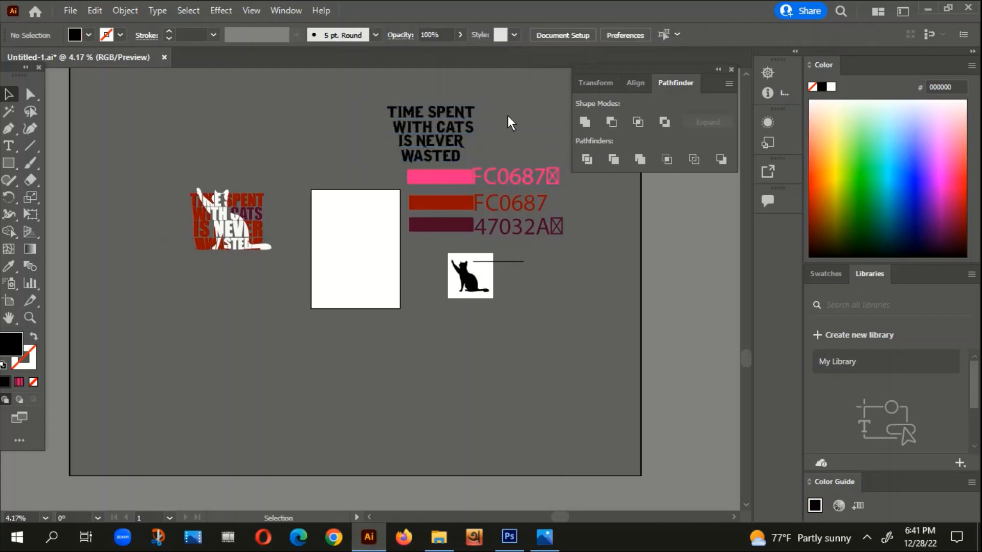
key(ctrl+z)
click(514, 134)
Step: Examine the slogan text, the colour swatches and the cat silhouette around the artboard
drag(563, 260, 484, 259)
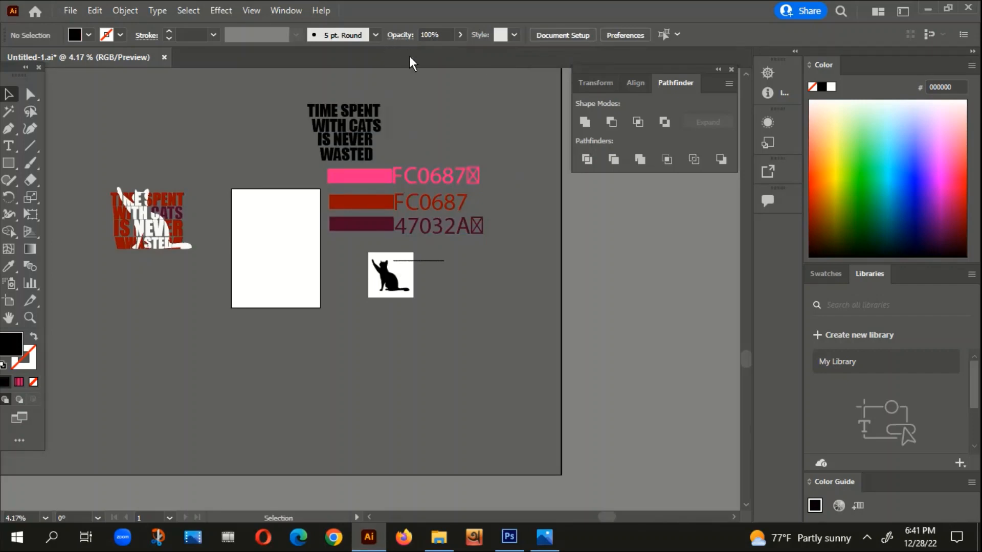
click(343, 150)
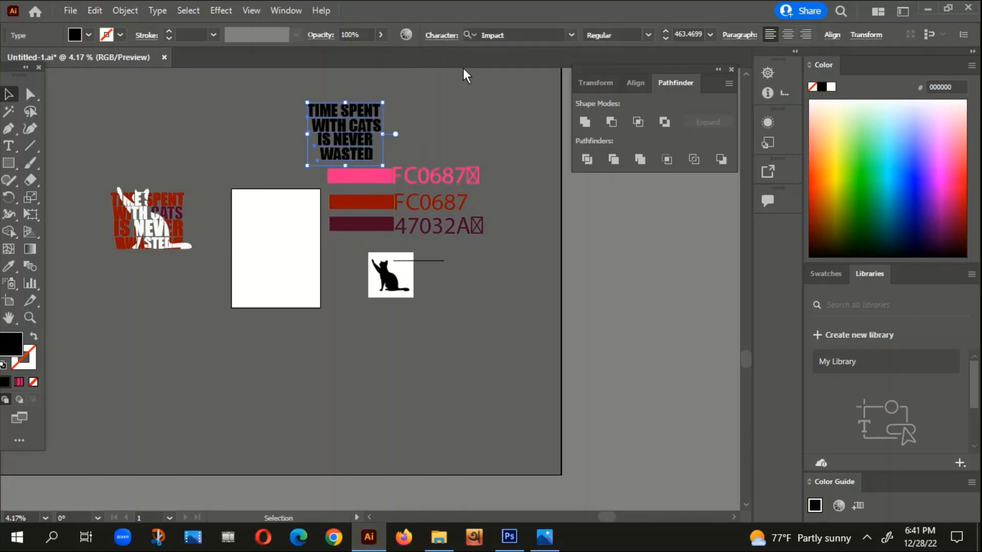
click(493, 131)
scroll(416, 216, up, 2)
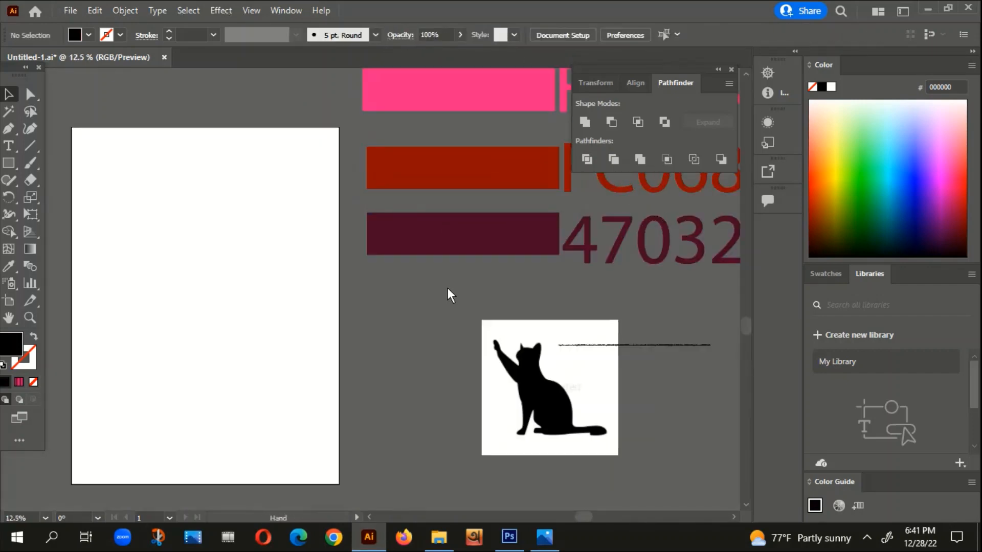
drag(447, 287, 188, 343)
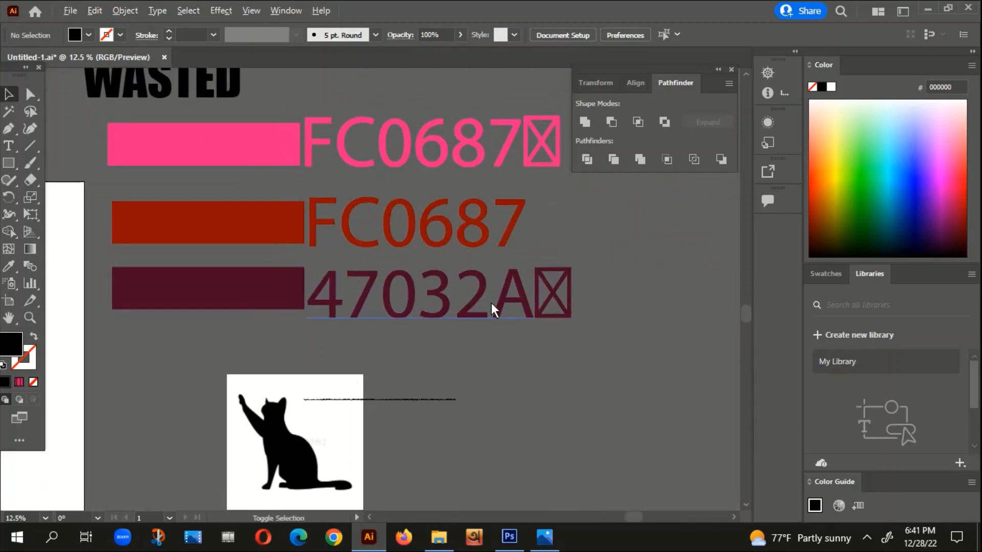
scroll(491, 302, down, 2)
drag(502, 388, 513, 357)
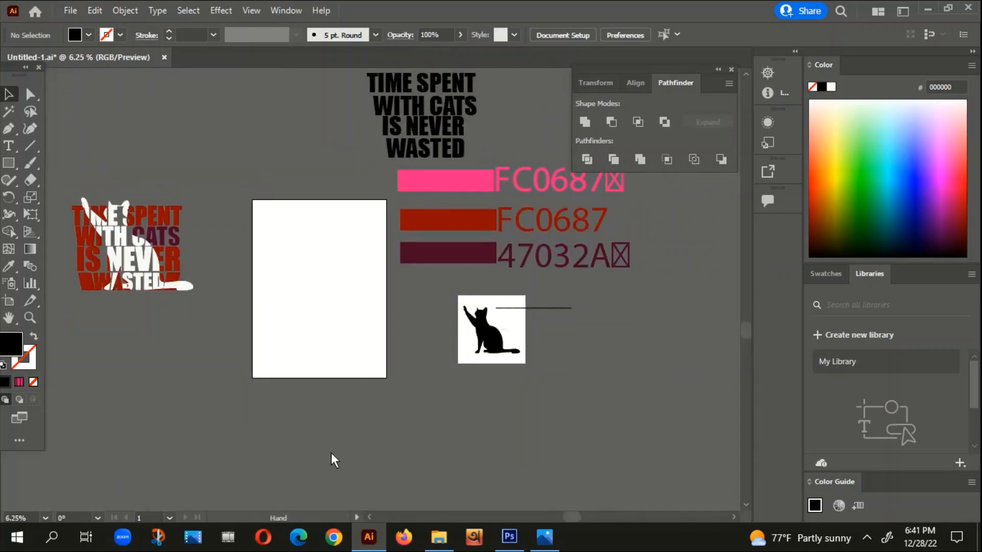
drag(333, 460, 361, 440)
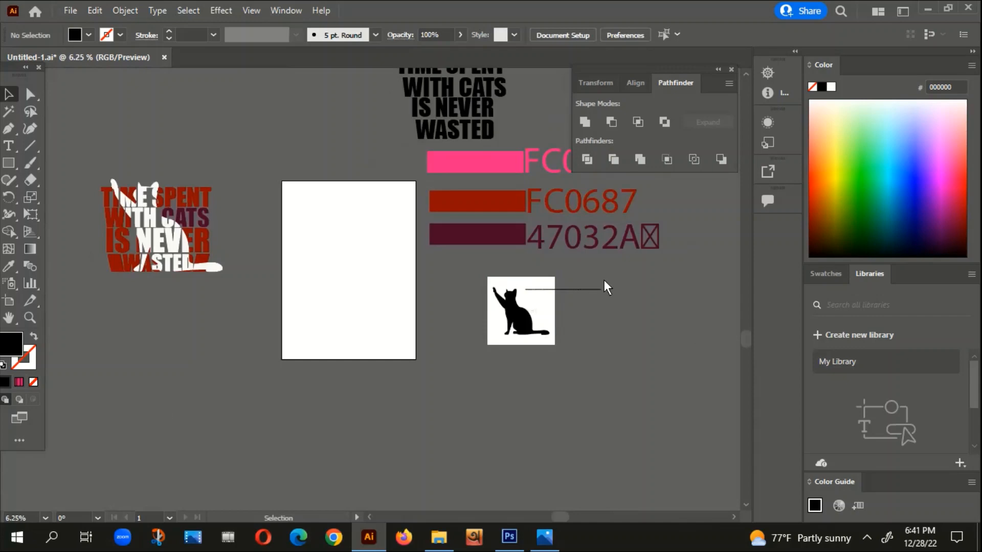
Step: Draw a black rectangle covering the artboard and extend its upper edge to the artboard's edge
click(8, 164)
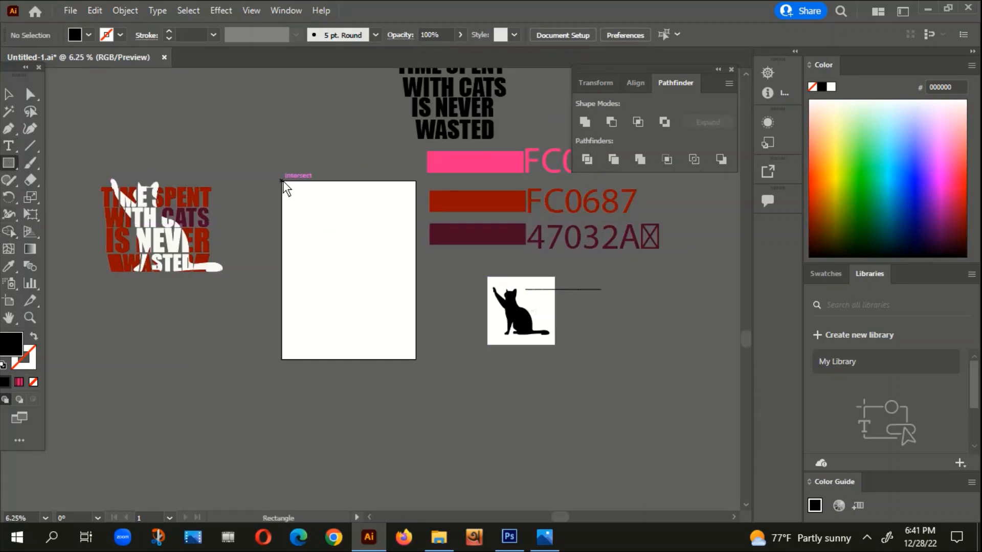
mouse_move(283, 182)
mouse_down()
mouse_move(397, 351)
mouse_move(416, 363)
mouse_up()
scroll(357, 189, up, 4)
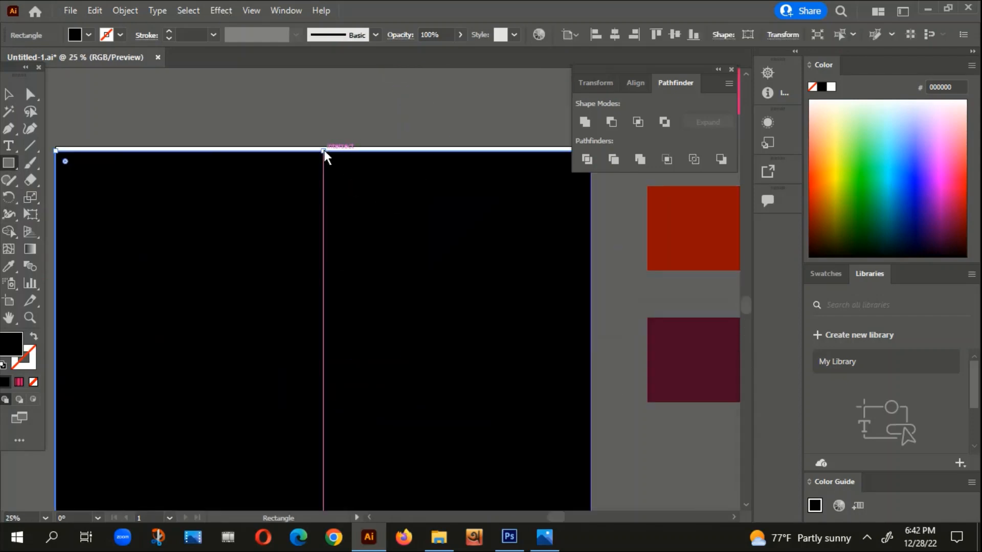
drag(324, 149, 324, 145)
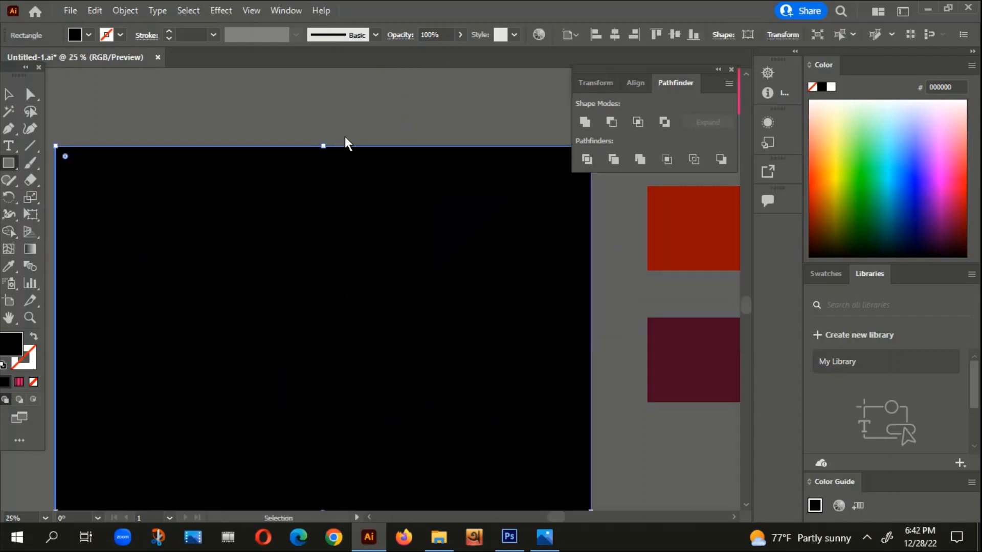
click(345, 136)
scroll(327, 174, down, 2)
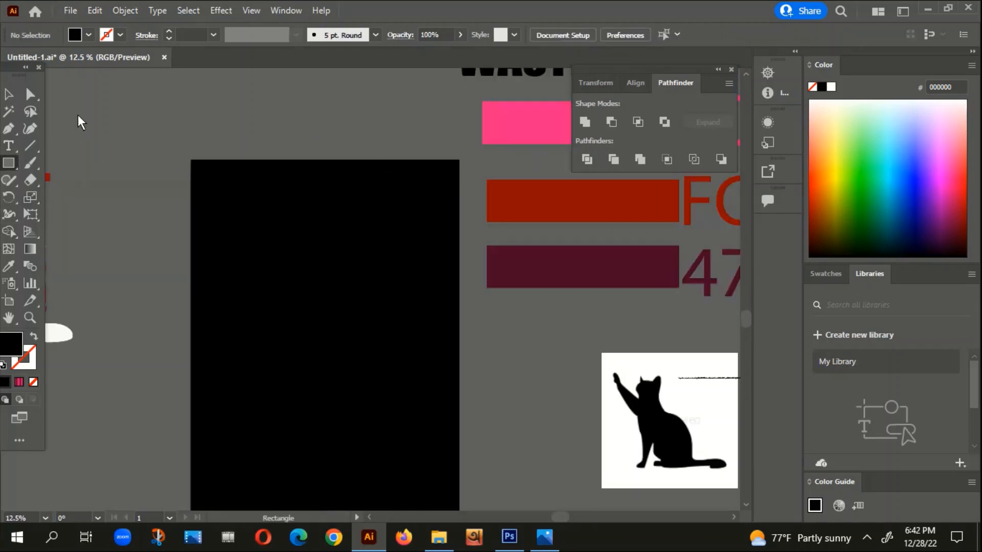
click(9, 94)
Step: Duplicate the black slogan text beside the original and convert the copy to outlines
scroll(384, 297, down, 2)
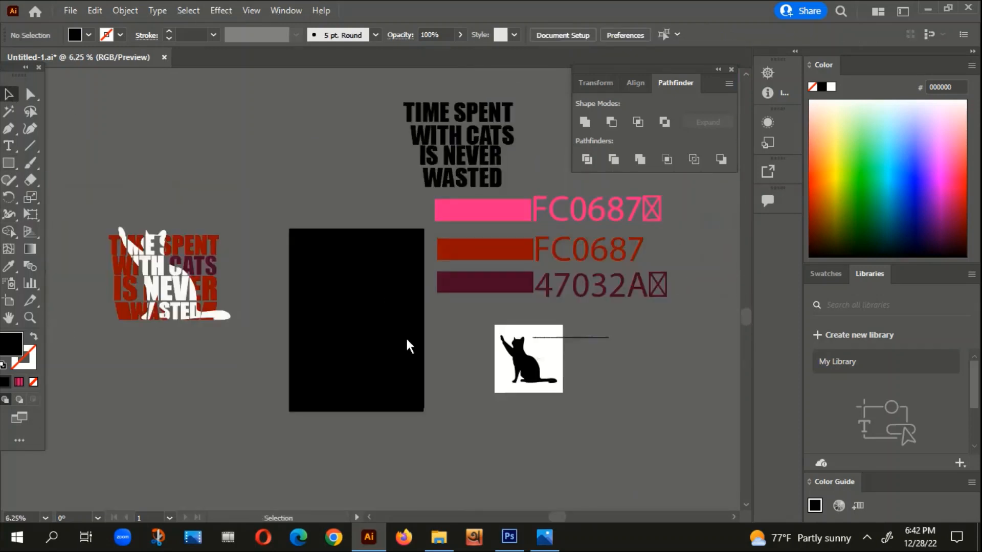
scroll(389, 127, up, 1)
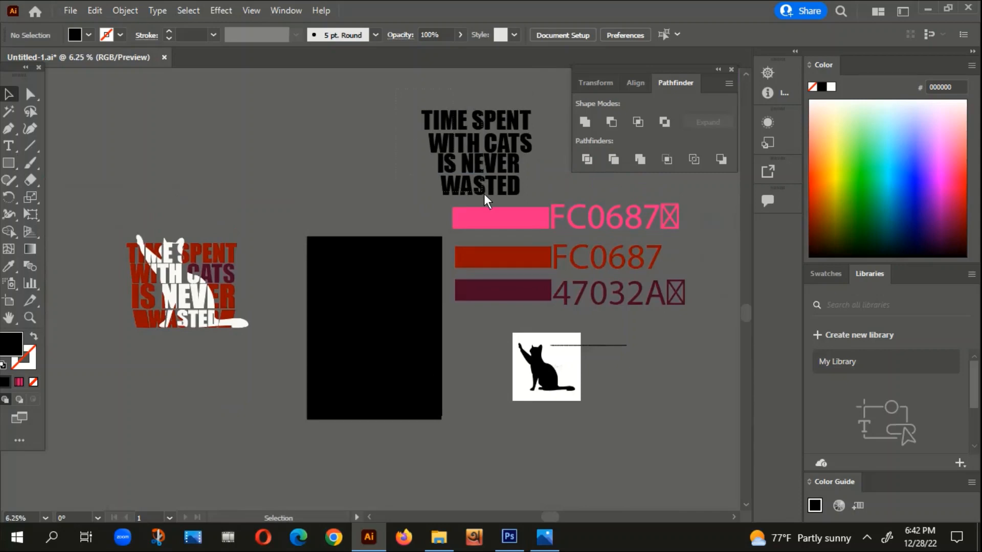
drag(483, 195, 329, 175)
right_click(330, 175)
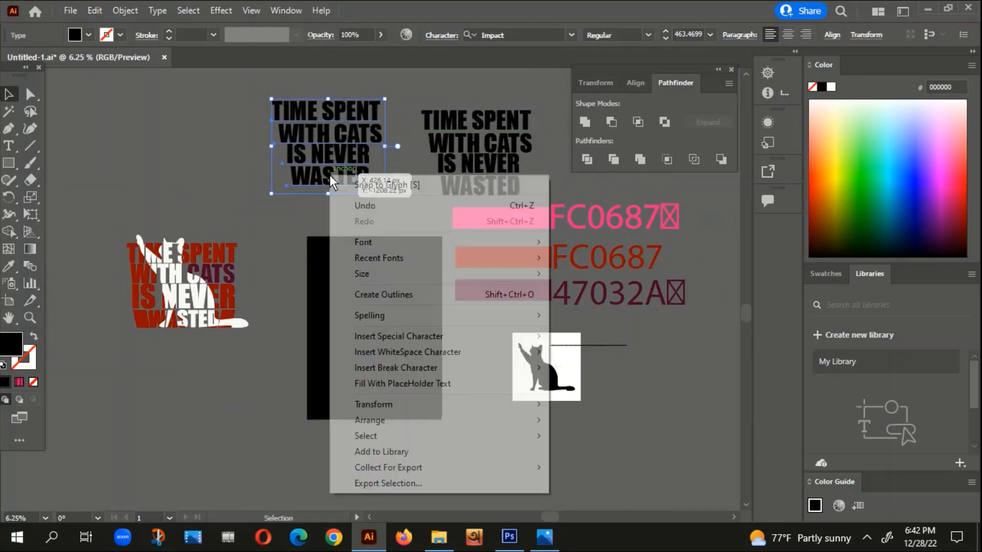
click(377, 295)
Step: Bring the outlined slogan to the front and move it onto the black rectangle
right_click(322, 144)
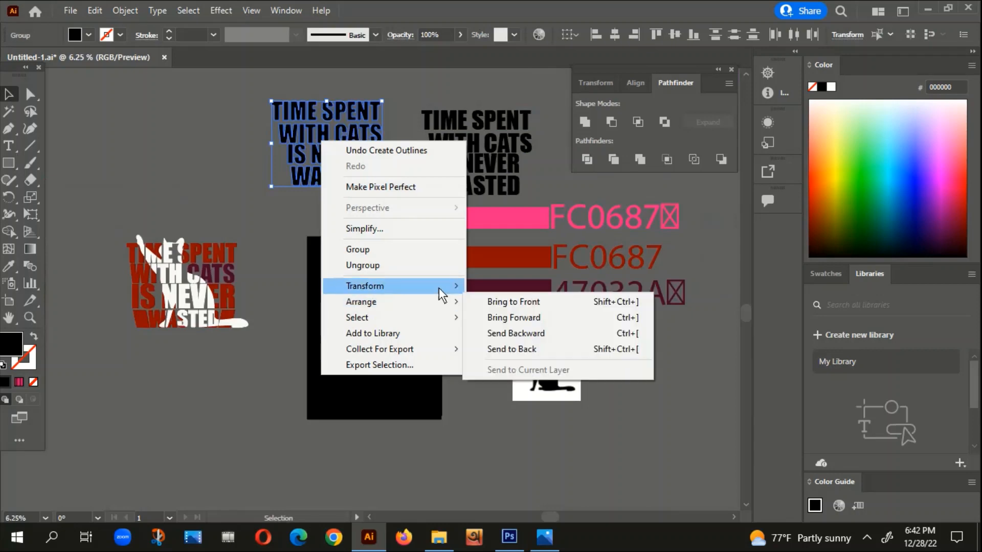
click(533, 302)
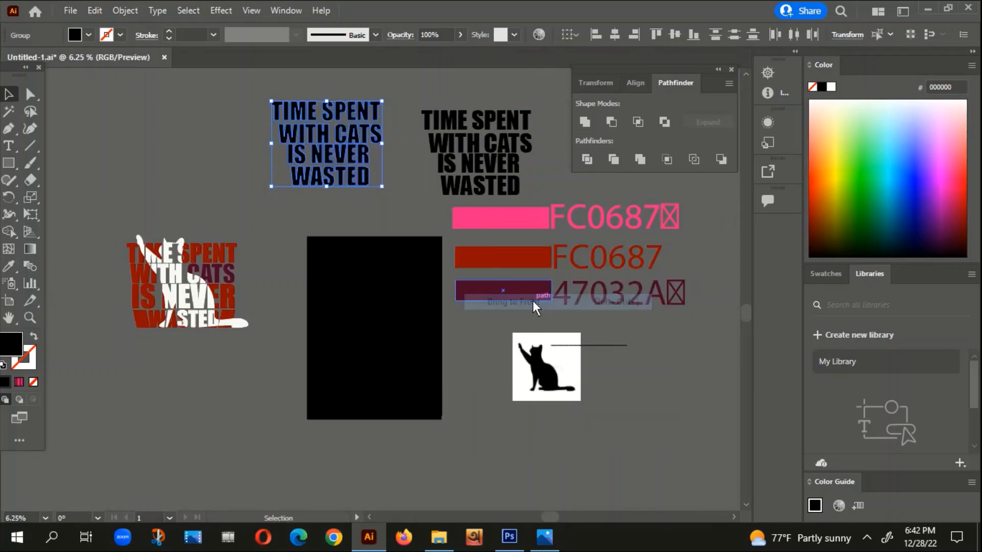
click(412, 226)
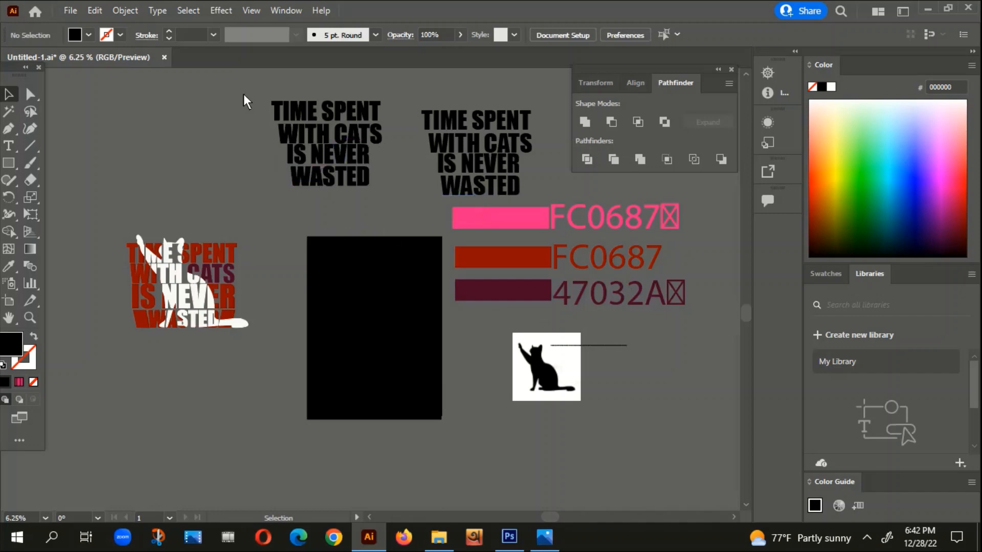
click(329, 157)
drag(329, 156, 378, 346)
Step: Fill the outlined slogan on the black rectangle with pink #ED0394
double_click(6, 335)
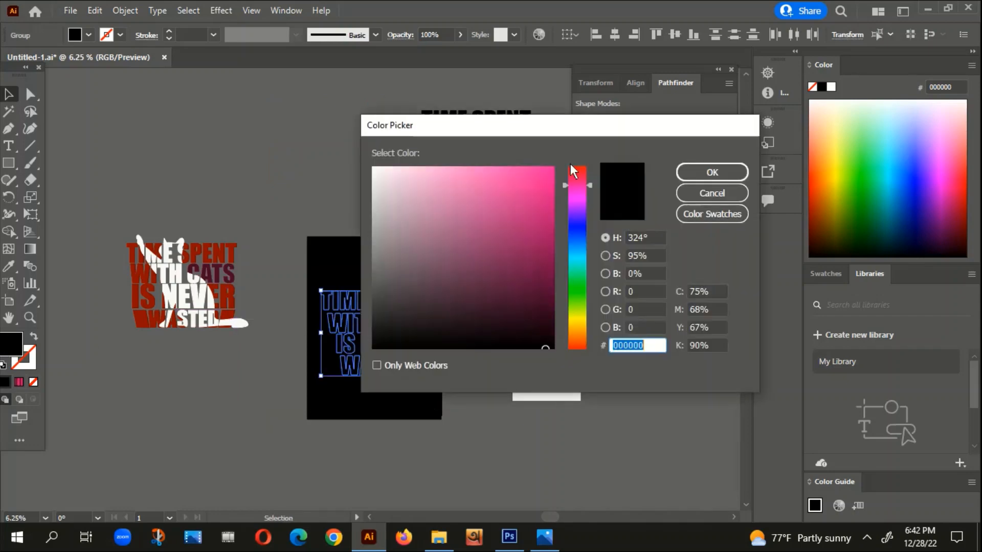
click(552, 179)
click(719, 171)
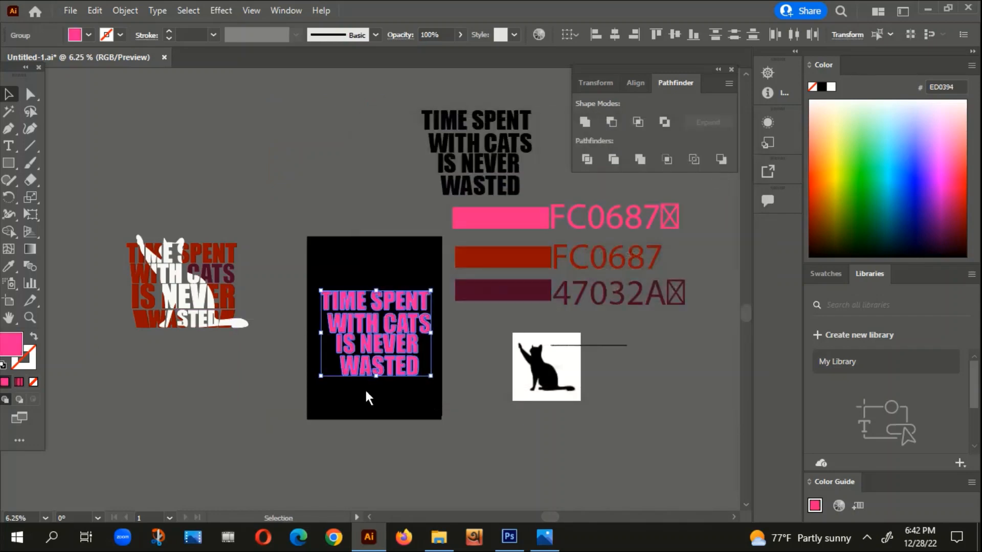
scroll(365, 388, up, 2)
click(156, 270)
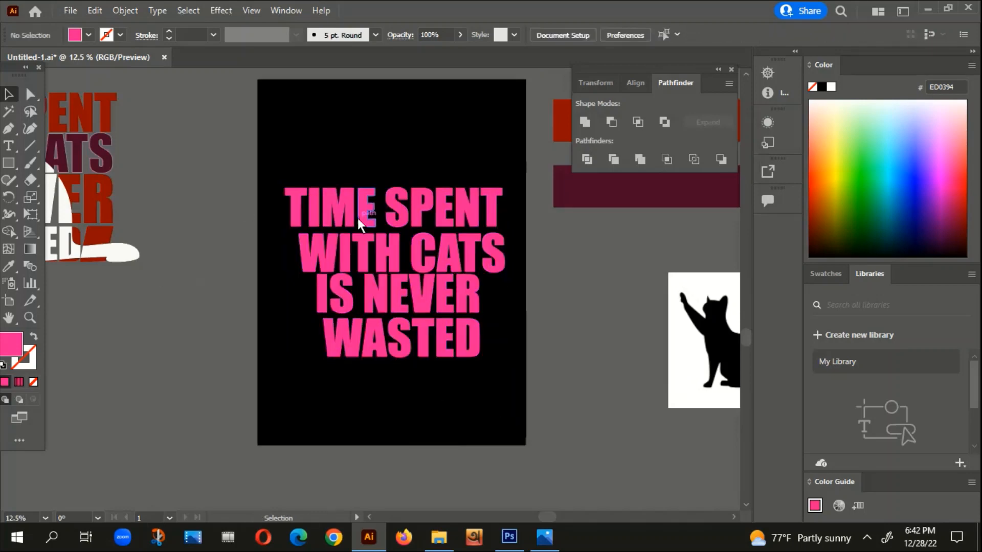
Step: Move the pink TIME SPENT line upward, away from the other slogan lines
drag(358, 218, 360, 197)
scroll(379, 266, down, 1)
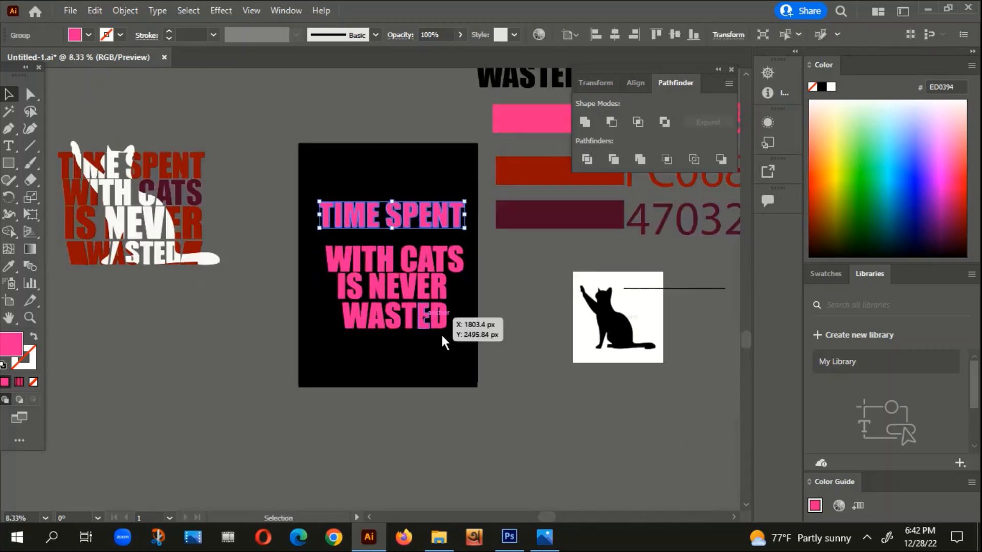
scroll(446, 354, down, 1)
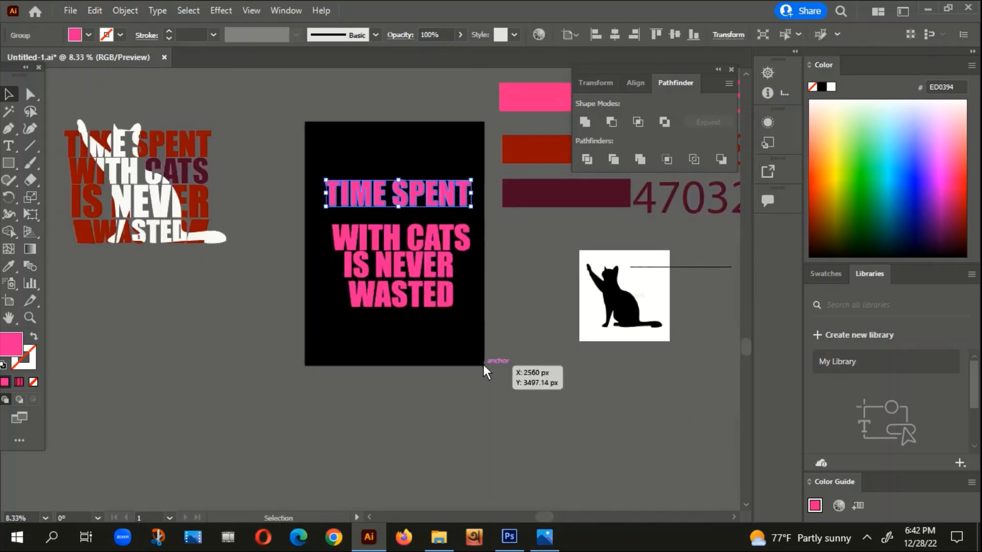
click(483, 364)
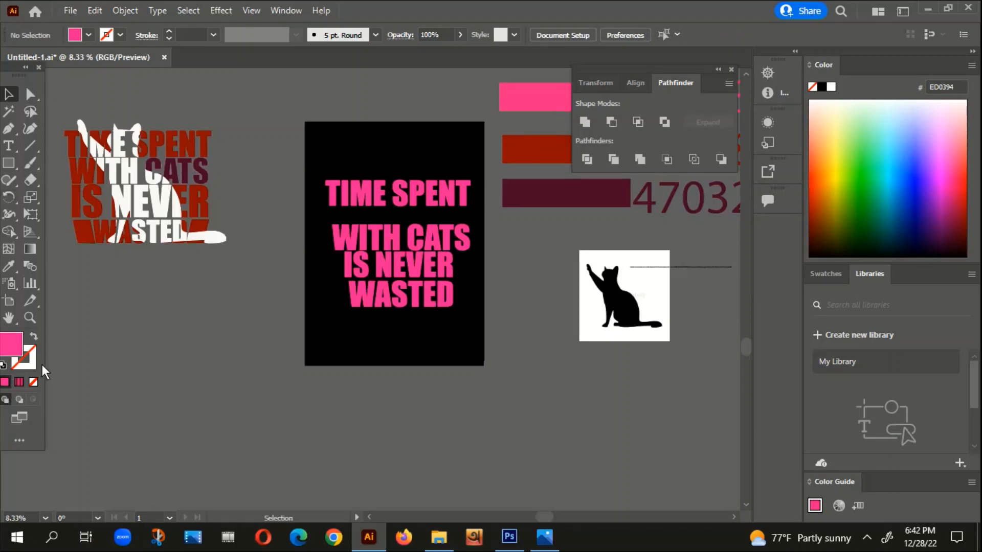
Step: Show the rulers and place vertical guides at both side edges of the TIME SPENT line
key(ctrl+r)
drag(6, 464, 326, 472)
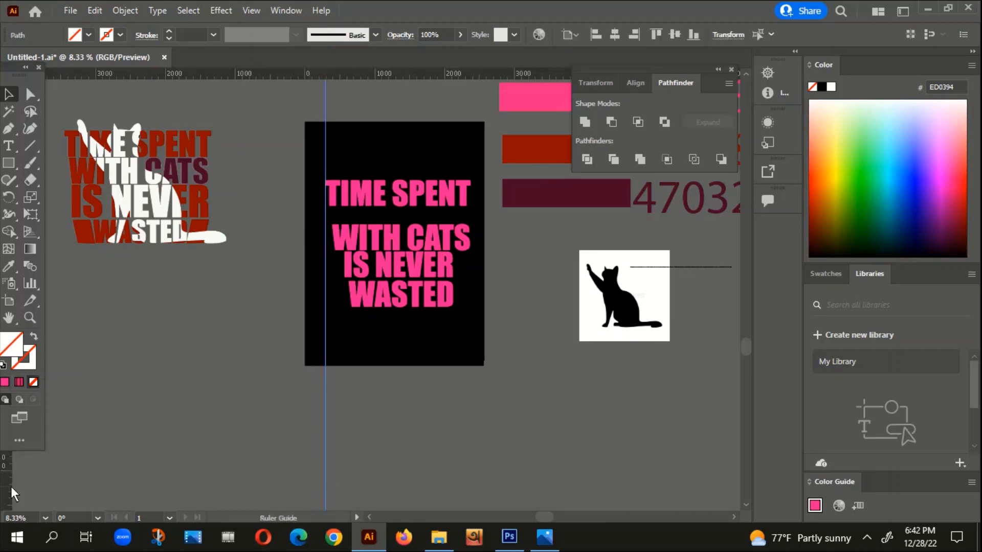
drag(511, 468, 471, 442)
click(561, 372)
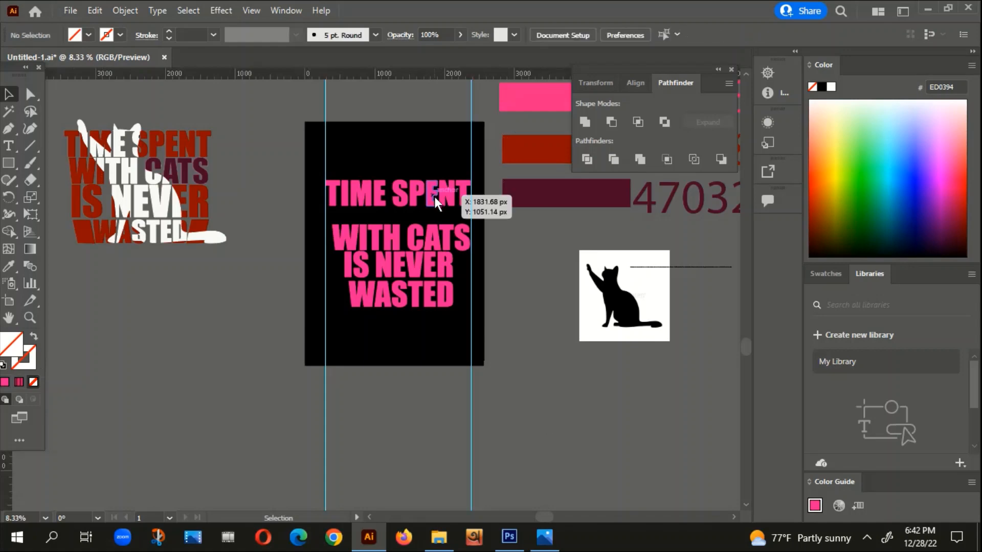
Step: Align the TIME SPENT line's left edge with the left guide and stretch its right edge to the right guide
scroll(350, 182, up, 7)
scroll(247, 164, up, 4)
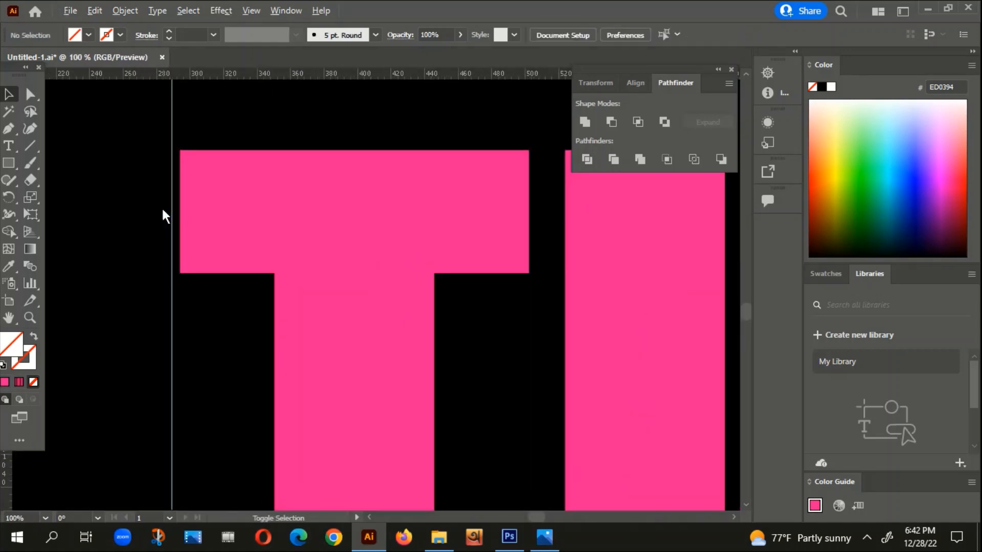
drag(247, 215, 239, 214)
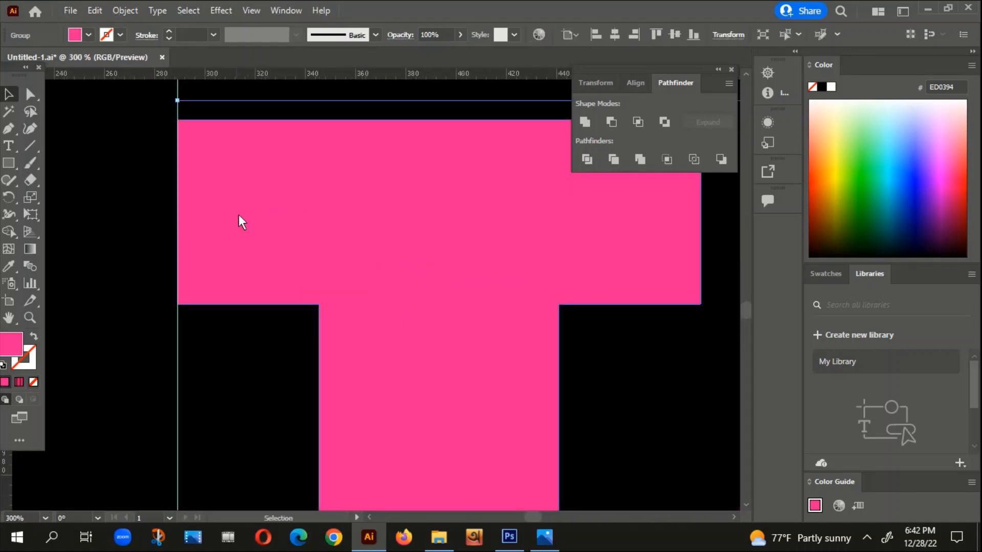
scroll(238, 215, down, 4)
scroll(463, 258, right, 10)
scroll(514, 294, right, 4)
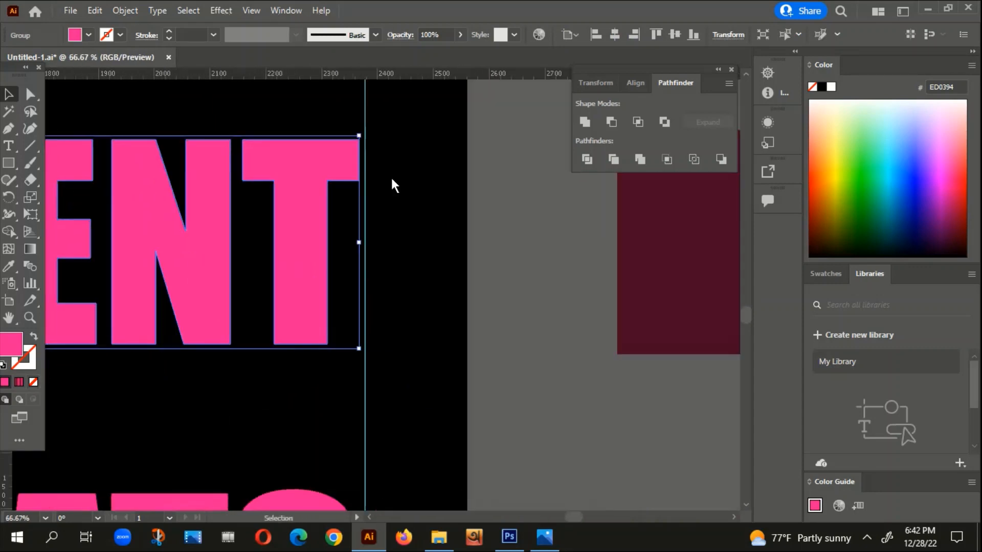
scroll(391, 179, up, 2)
drag(337, 330, 351, 331)
Step: Move the WITH CATS line up directly beneath TIME SPENT, centred between the two guides
scroll(378, 332, down, 2)
scroll(379, 326, down, 4)
drag(325, 388, 391, 320)
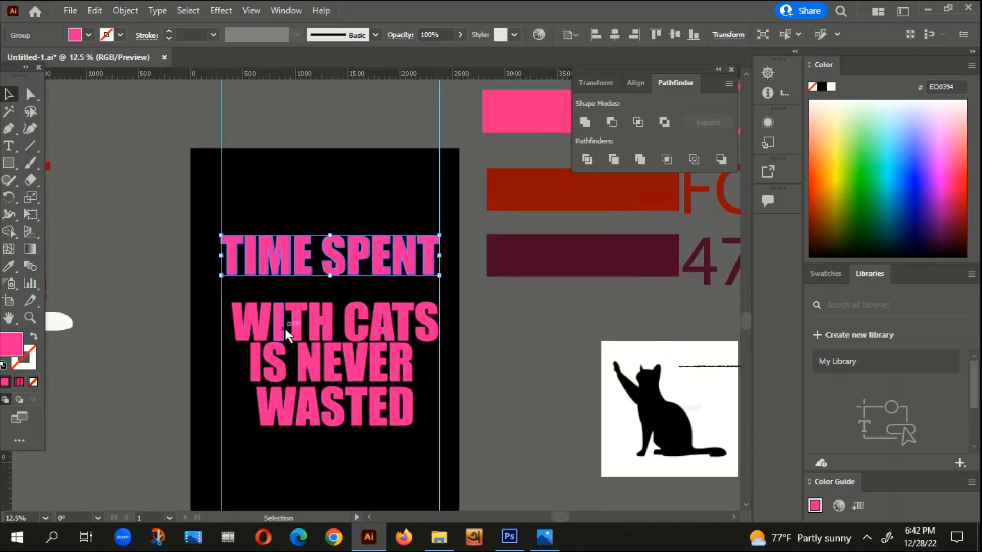
drag(286, 328, 278, 306)
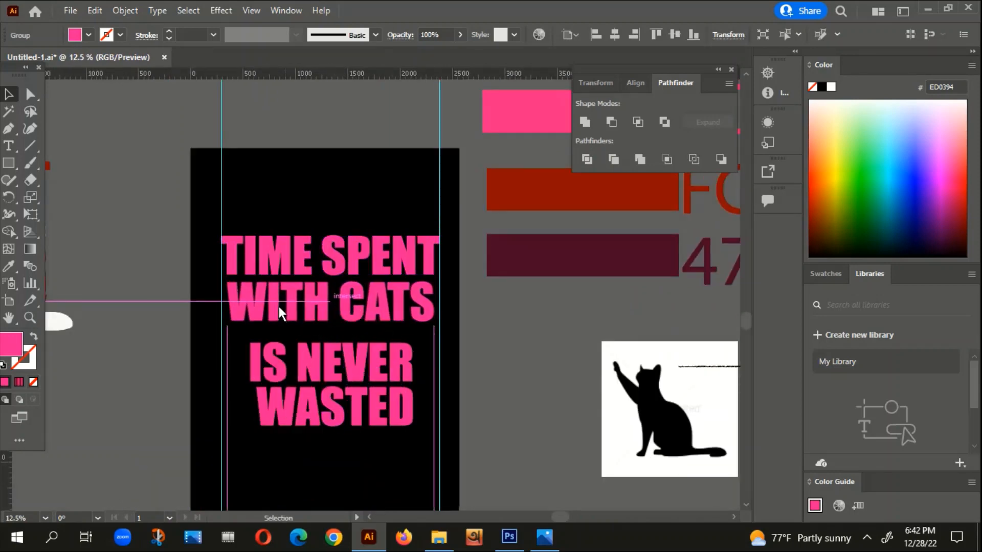
scroll(502, 416, down, 3)
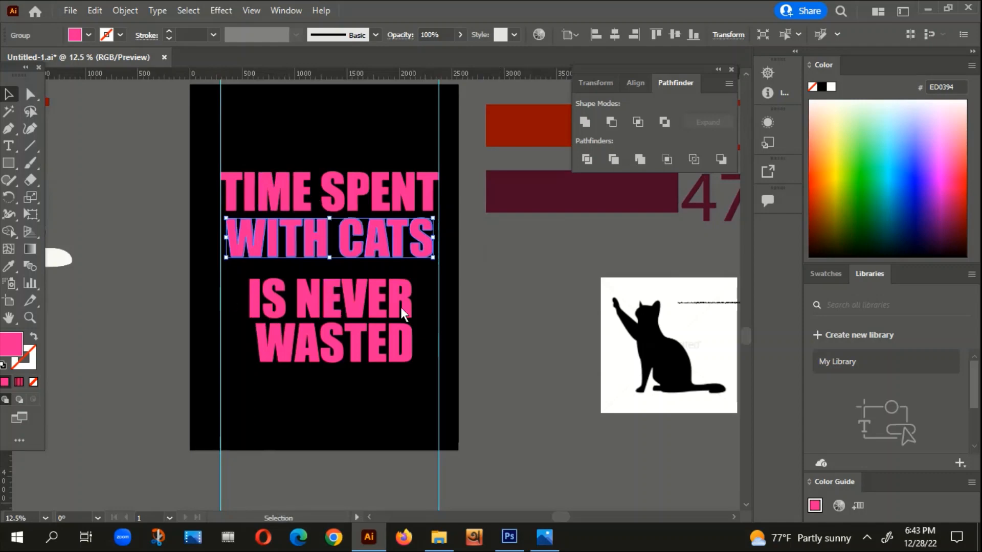
scroll(290, 210, up, 1)
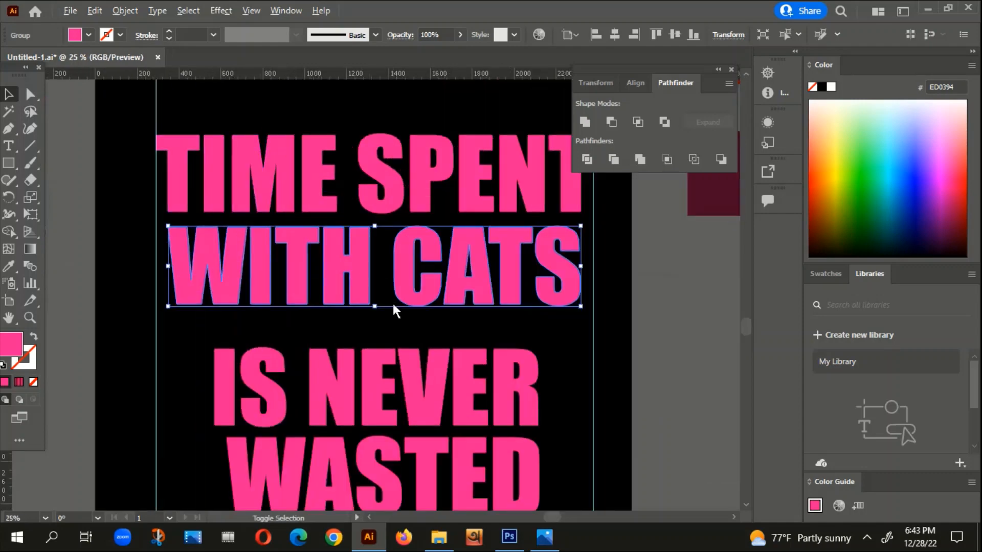
Step: Enlarge the WITH CATS line slightly and move its left edge onto the left guide, close beneath TIME SPENT
scroll(391, 302, down, 3)
click(532, 342)
scroll(516, 350, down, 1)
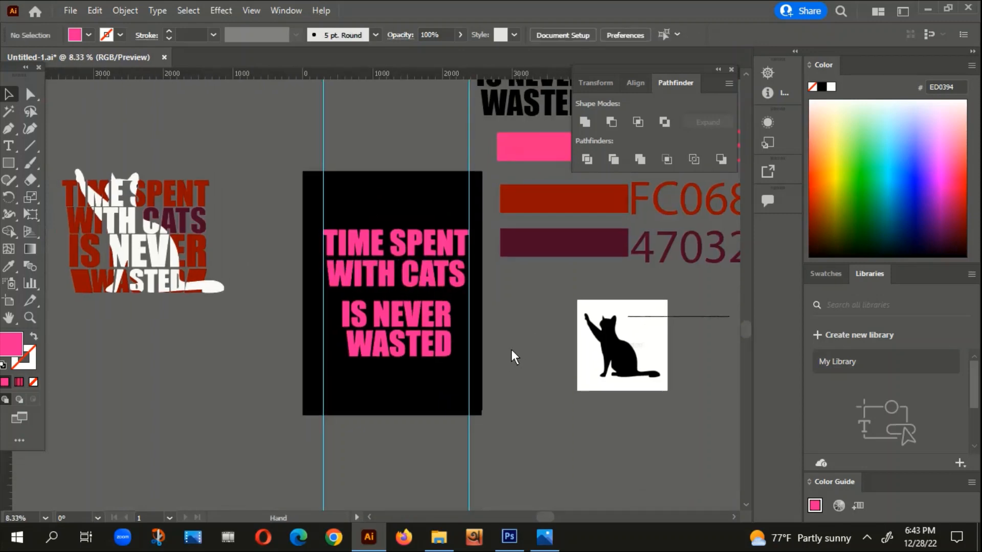
scroll(324, 290, up, 3)
click(354, 252)
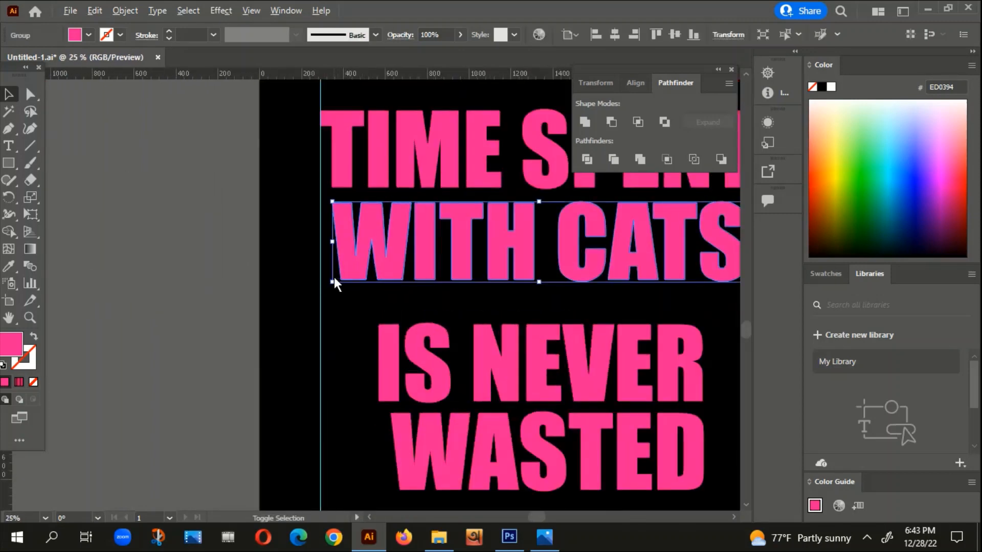
drag(332, 283, 324, 287)
scroll(344, 228, up, 3)
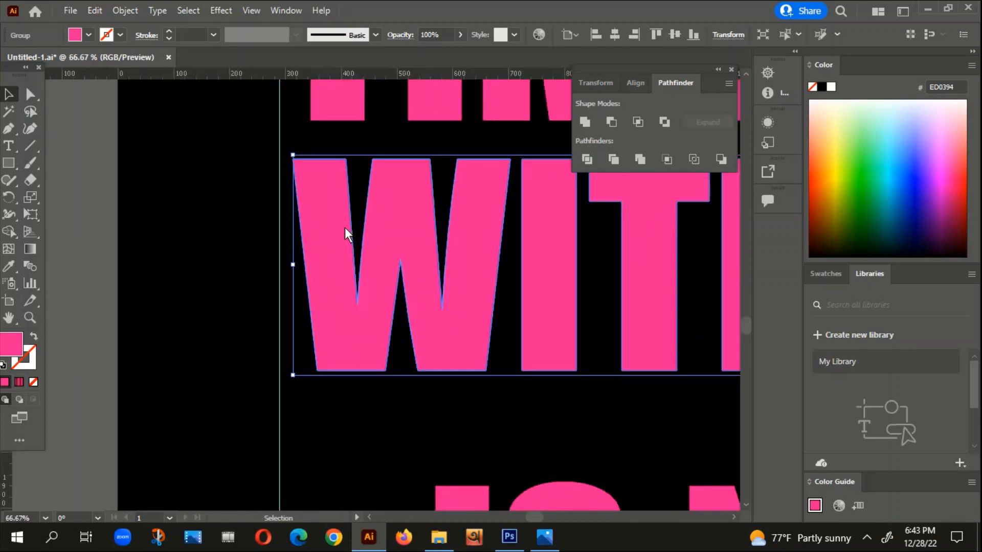
drag(338, 226, 330, 192)
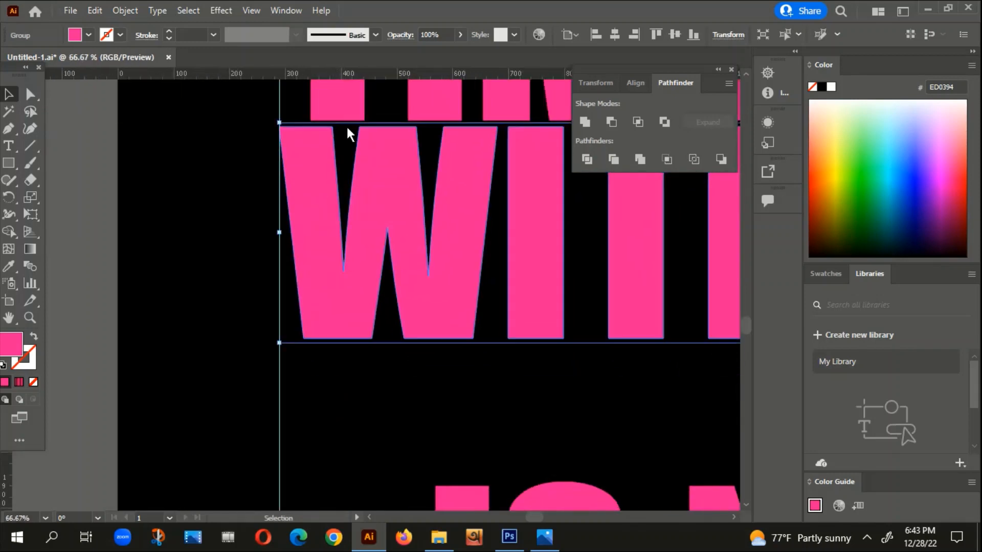
Step: Fine-tune the WITH CATS line's position against the left guide and the bottom of TIME SPENT
scroll(348, 130, up, 2)
scroll(350, 133, up, 4)
drag(487, 318, 489, 278)
scroll(489, 278, down, 5)
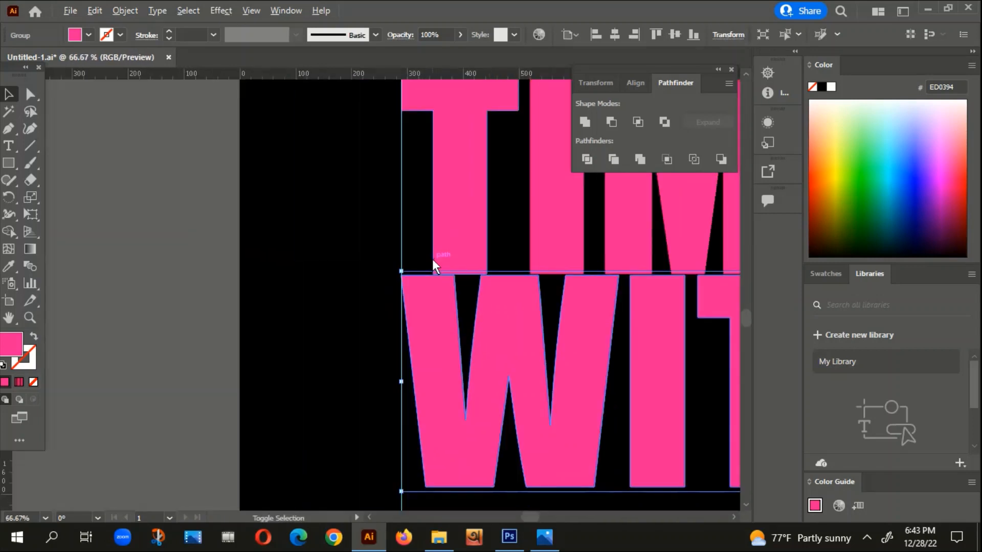
scroll(419, 276, up, 2)
scroll(412, 296, up, 2)
drag(378, 335, 391, 335)
scroll(391, 328, down, 9)
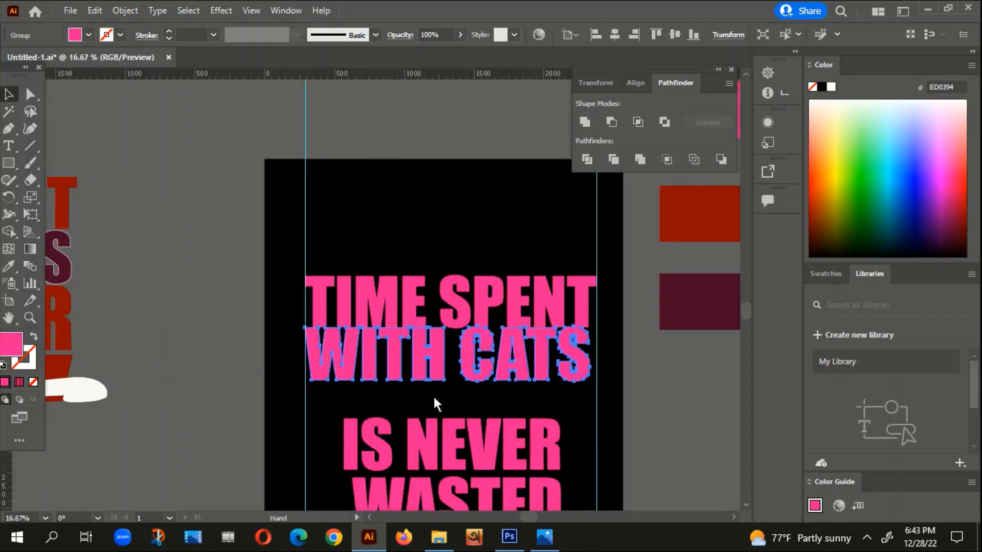
Step: Stretch the right edge of the WITH CATS line to the right guide
scroll(476, 353, up, 6)
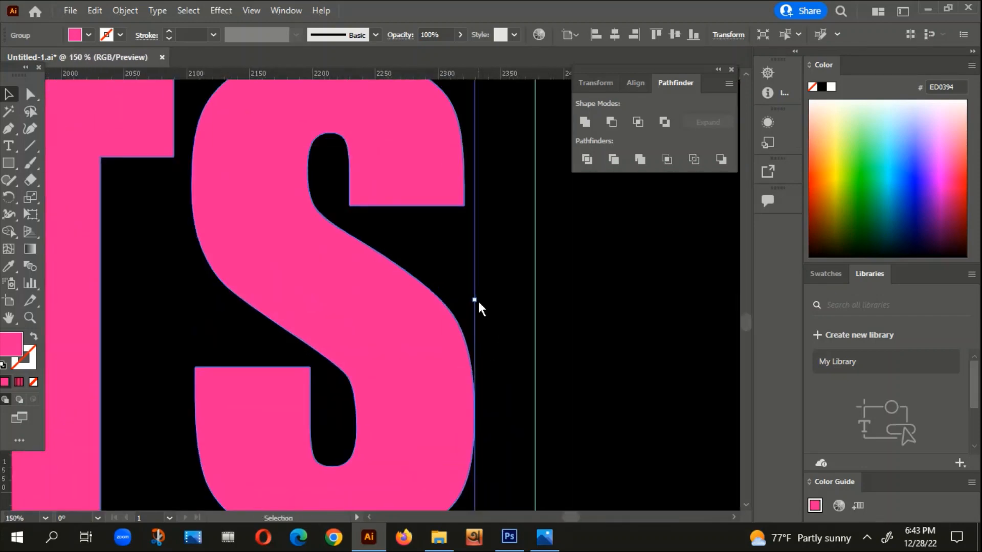
drag(478, 300, 534, 303)
scroll(542, 324, down, 5)
click(588, 471)
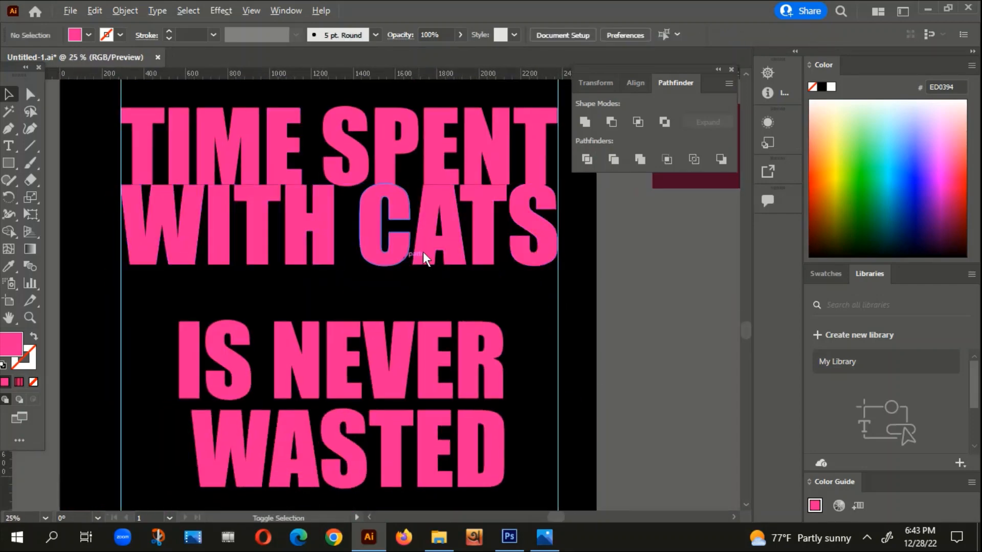
Step: Nudge the WITH CATS line down until its rounded letters just clear the TIME SPENT line
scroll(384, 226, up, 2)
scroll(379, 153, up, 3)
click(400, 280)
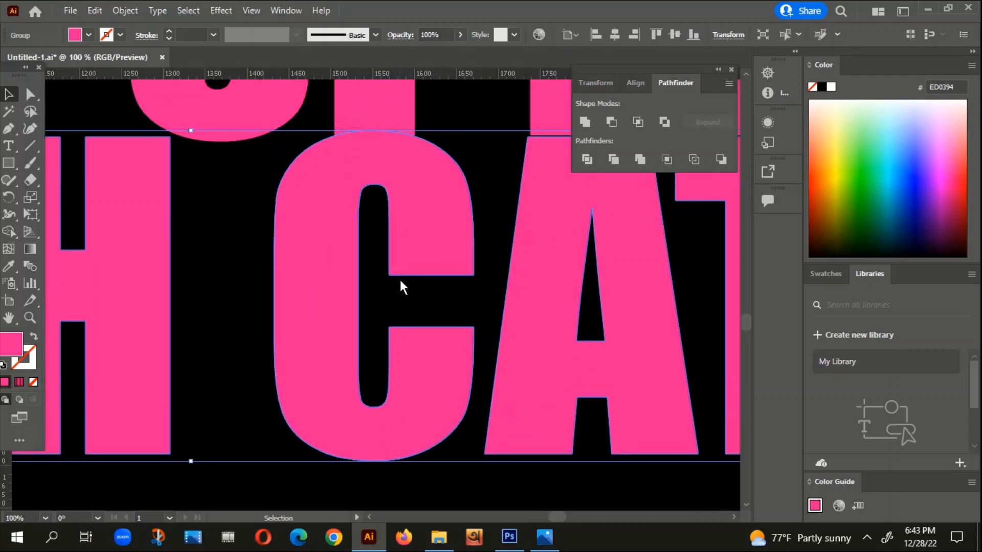
key(Down)
key(Down)
key(Down)
key(Down)
key(Down)
key(Down)
key(Down)
key(Down)
key(Down)
key(Down)
key(Down)
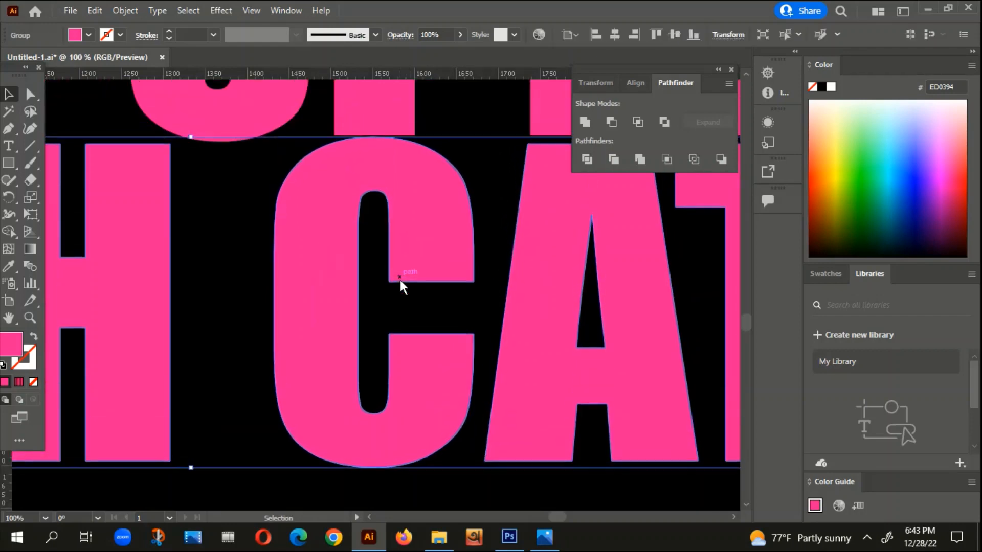
key(Down)
key(Down)
key(Down)
key(Down)
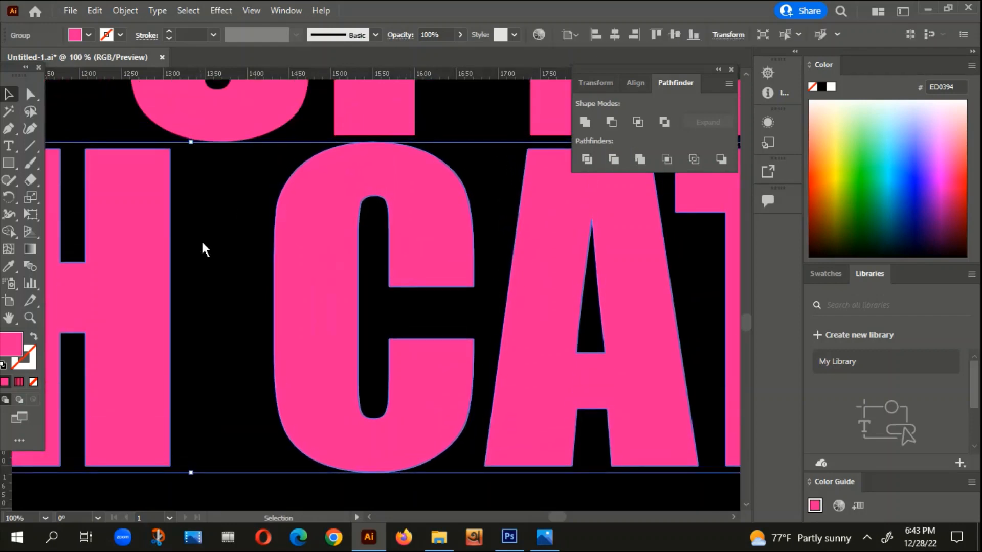
click(225, 240)
Step: Move the IS NEVER line up directly beneath WITH CATS and enlarge it to nearly fill the width between the guides
scroll(323, 225, down, 4)
drag(334, 299, 488, 230)
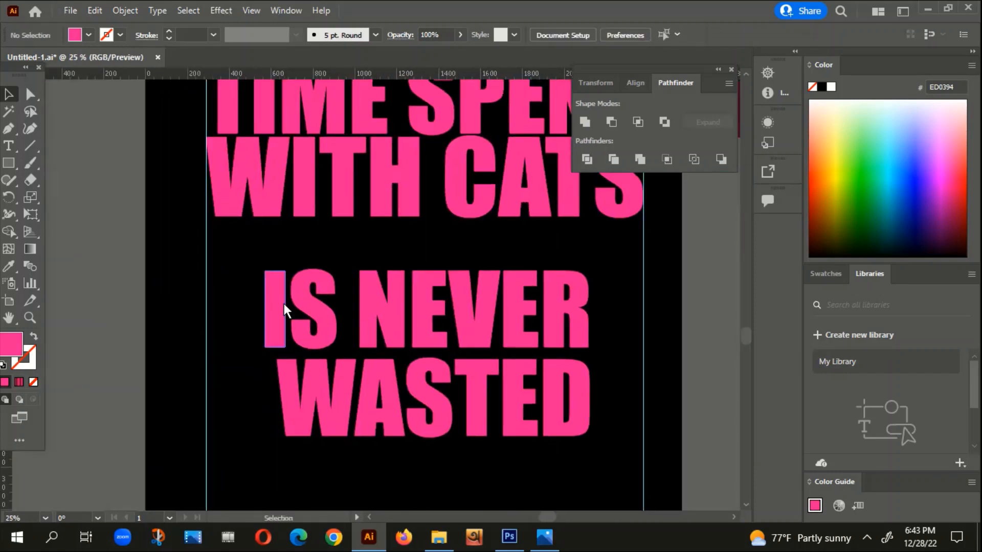
drag(284, 304, 282, 255)
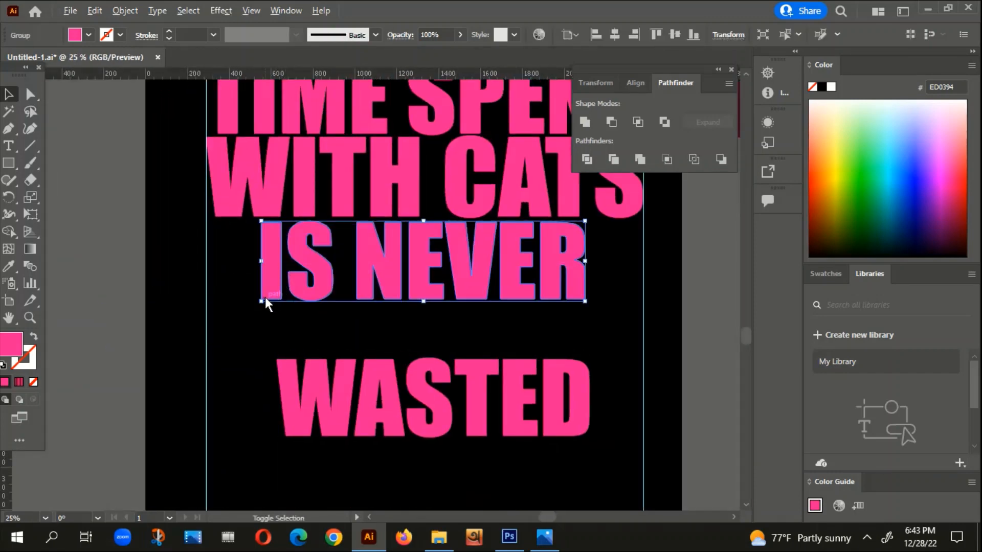
drag(265, 298, 210, 335)
scroll(667, 272, up, 1)
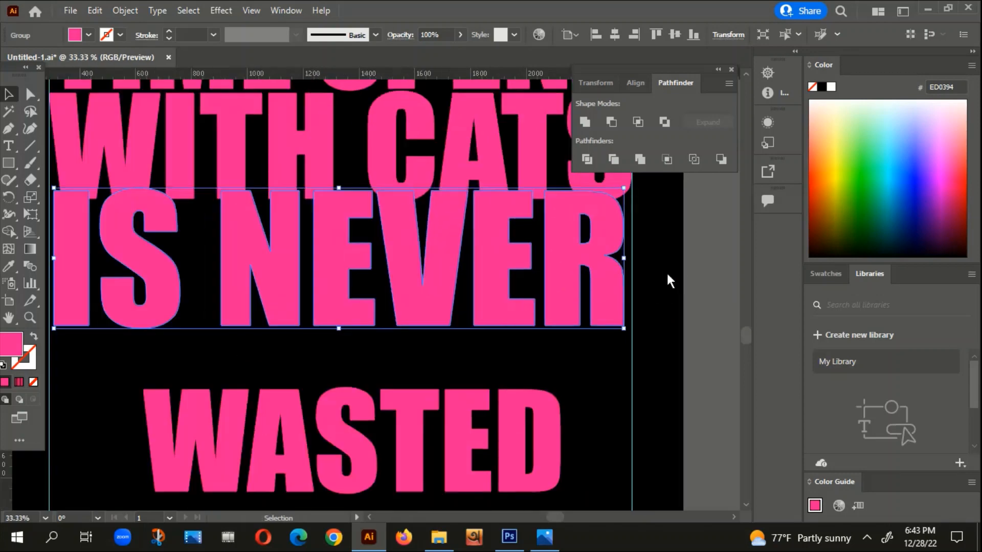
drag(659, 293, 551, 332)
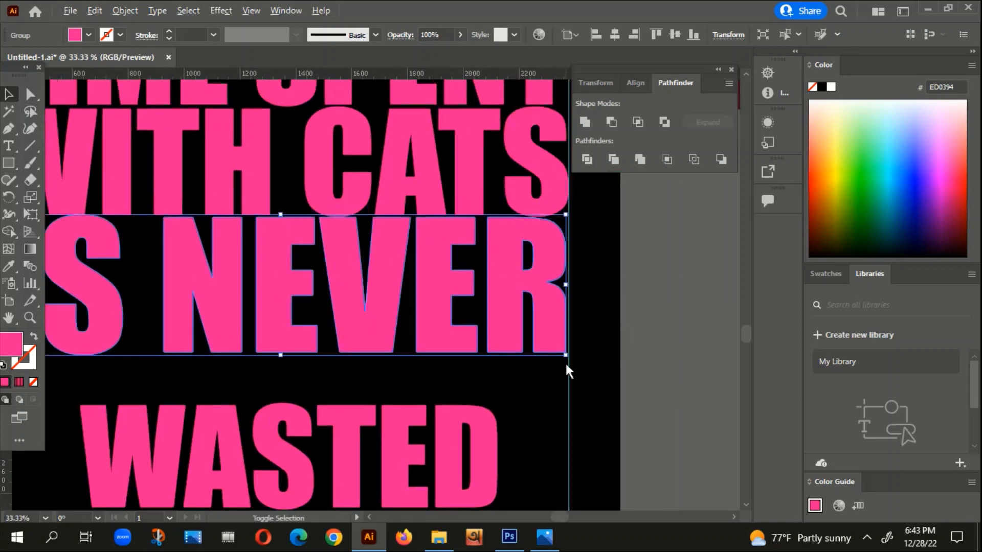
Step: Align the left edge of the IS NEVER line precisely with the left guide
scroll(576, 278, up, 3)
drag(374, 363, 706, 332)
drag(232, 330, 716, 379)
drag(161, 356, 482, 337)
drag(224, 340, 255, 349)
drag(277, 306, 250, 308)
Step: Stretch the IS NEVER line's right edge to the right guide and check its spacing below WITH CATS
scroll(271, 313, down, 3)
scroll(271, 313, down, 2)
scroll(454, 342, up, 5)
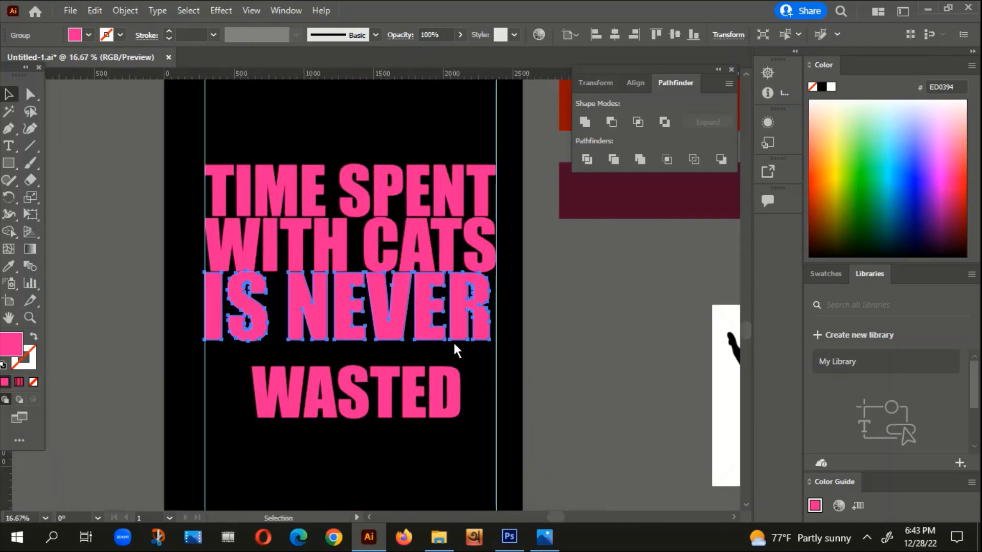
drag(472, 350, 512, 339)
scroll(512, 339, down, 4)
click(145, 366)
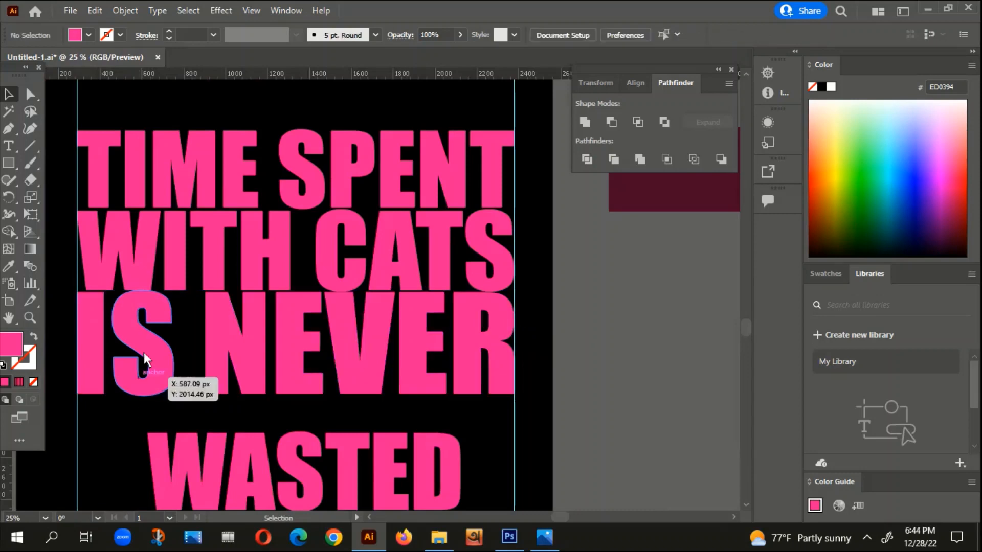
scroll(174, 281, up, 2)
click(275, 342)
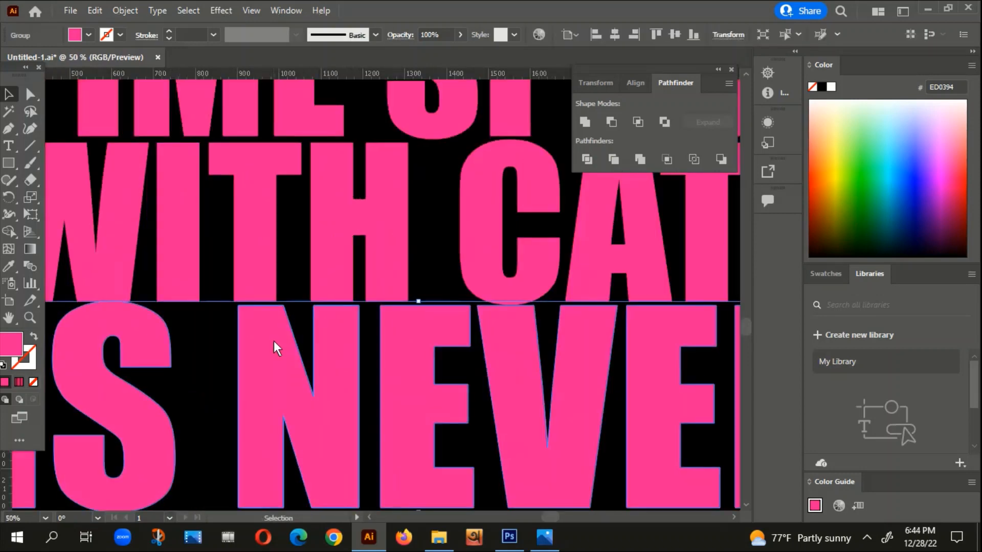
click(437, 194)
scroll(429, 187, down, 3)
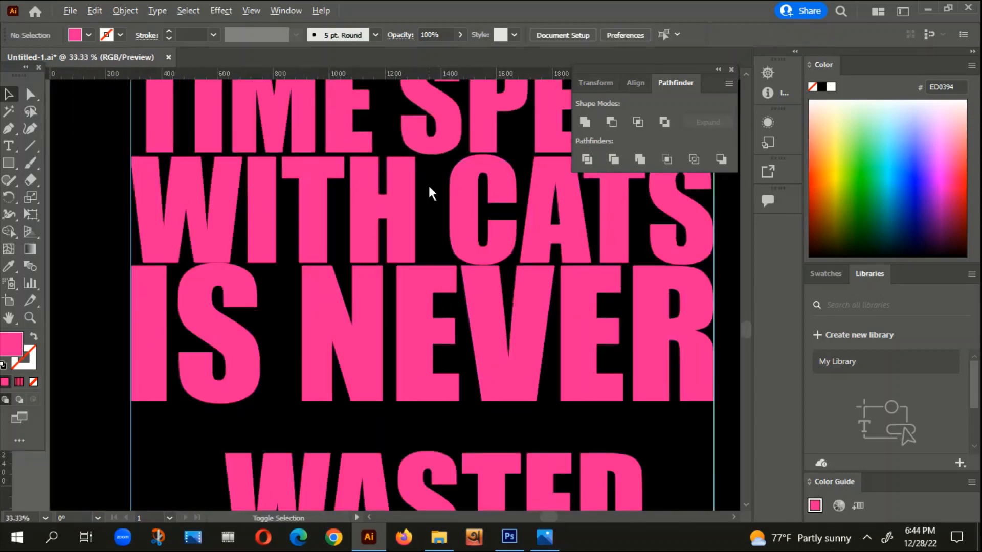
Step: Move WASTED up beneath IS NEVER, enlarge it to about 1627 px wide and centre it between the guides
drag(460, 298, 447, 281)
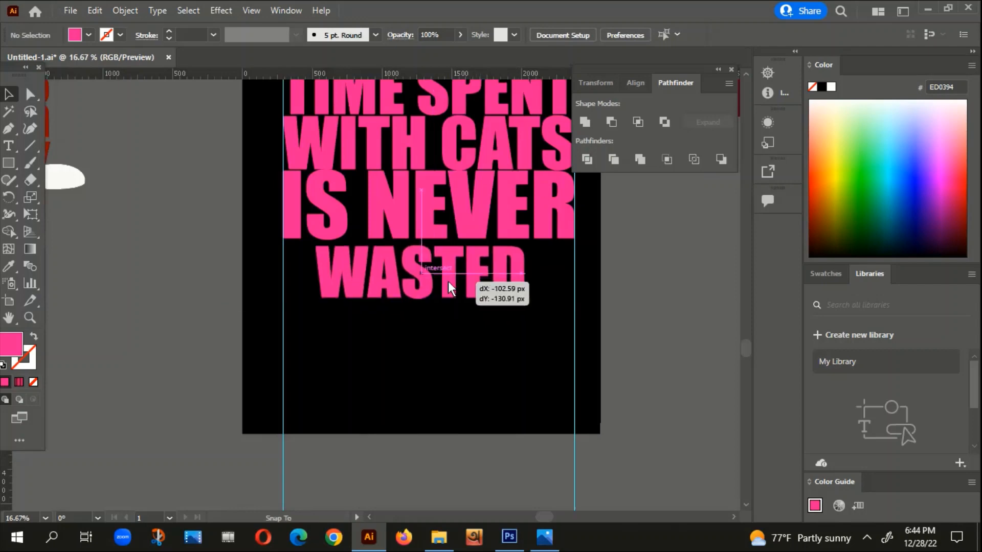
drag(315, 298, 308, 302)
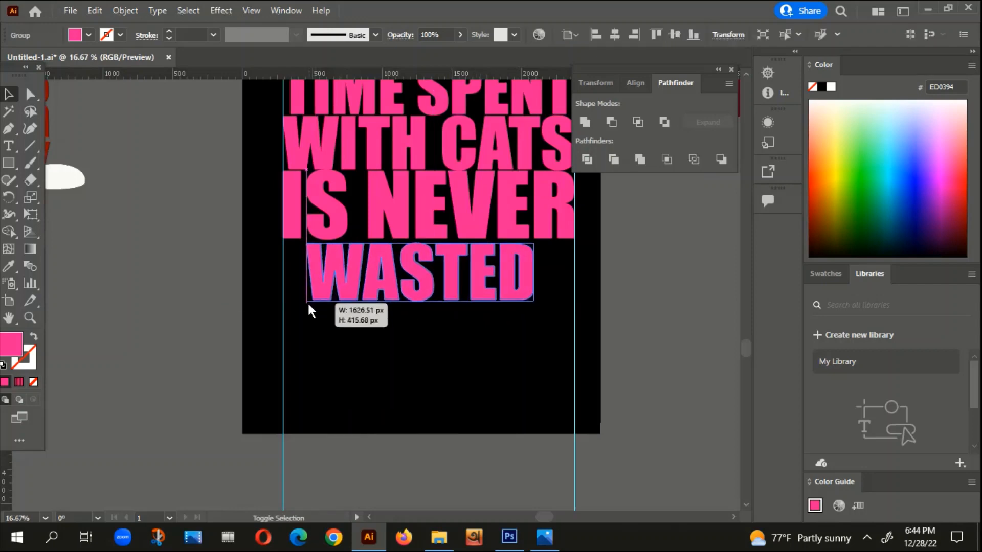
click(432, 348)
scroll(438, 351, down, 1)
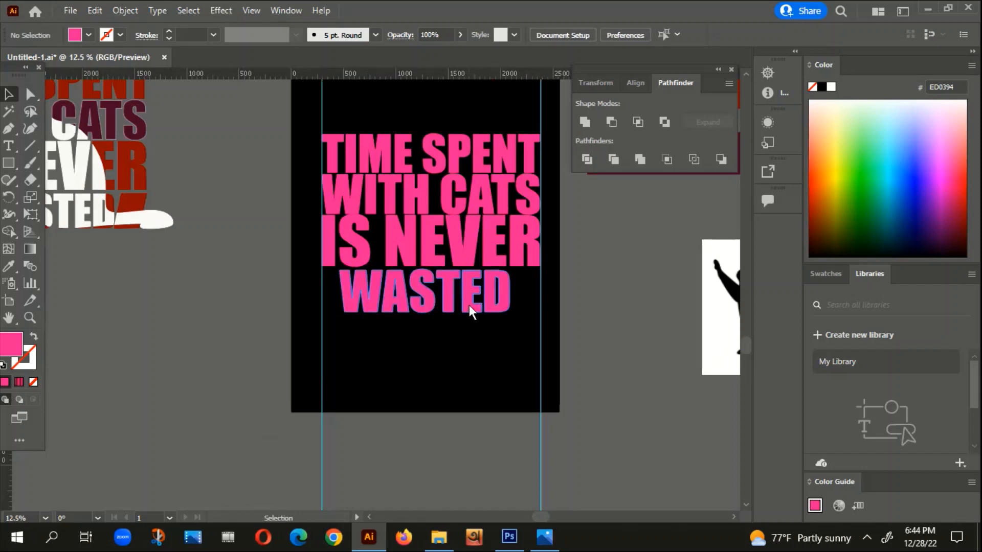
drag(469, 305, 473, 306)
click(459, 349)
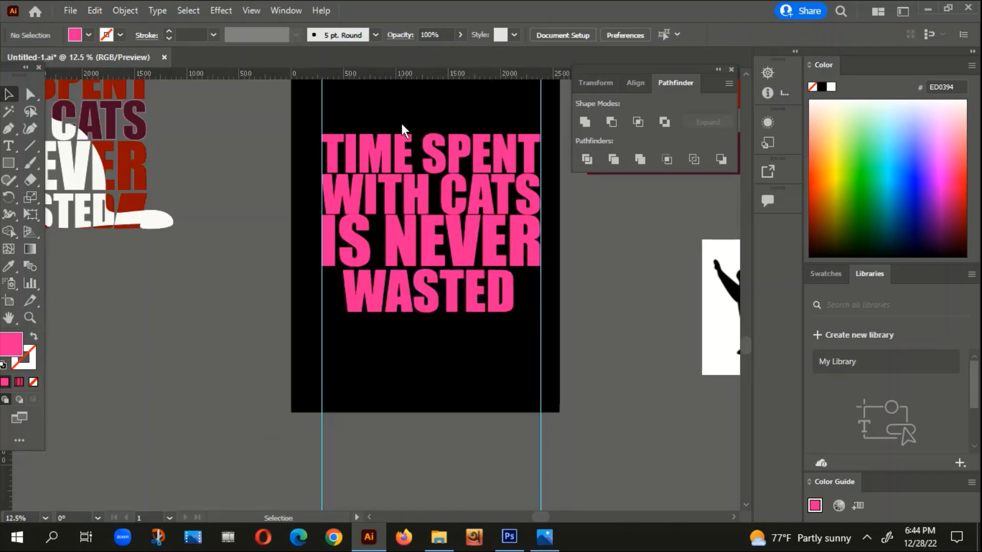
Step: Group the TIME SPENT, WITH CATS and IS NEVER lines and centre the group horizontally on the artboard
click(433, 241)
right_click(429, 181)
click(469, 310)
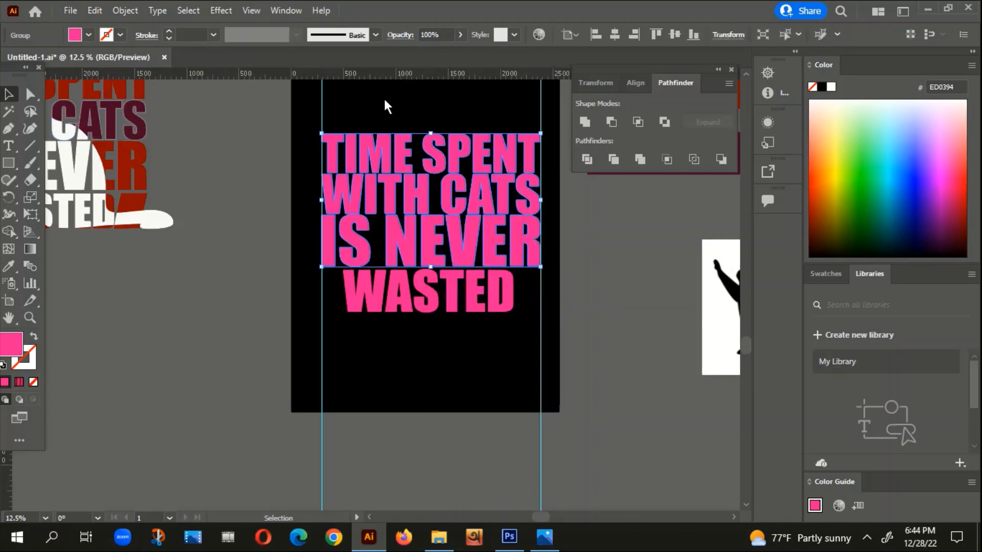
click(615, 33)
Step: Move both vertical guides together so they line up with the side edges of the centred slogan group
scroll(320, 131, up, 7)
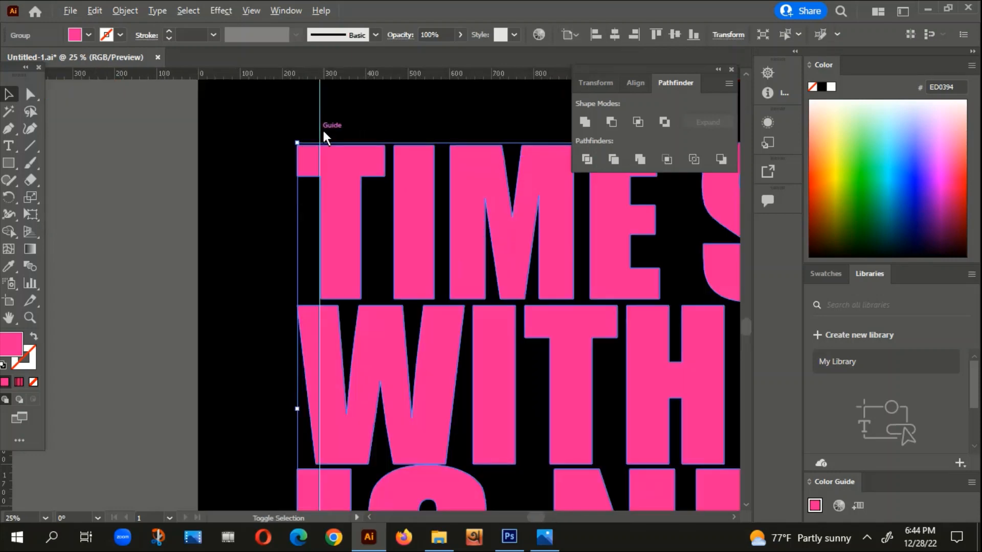
scroll(331, 222, down, 4)
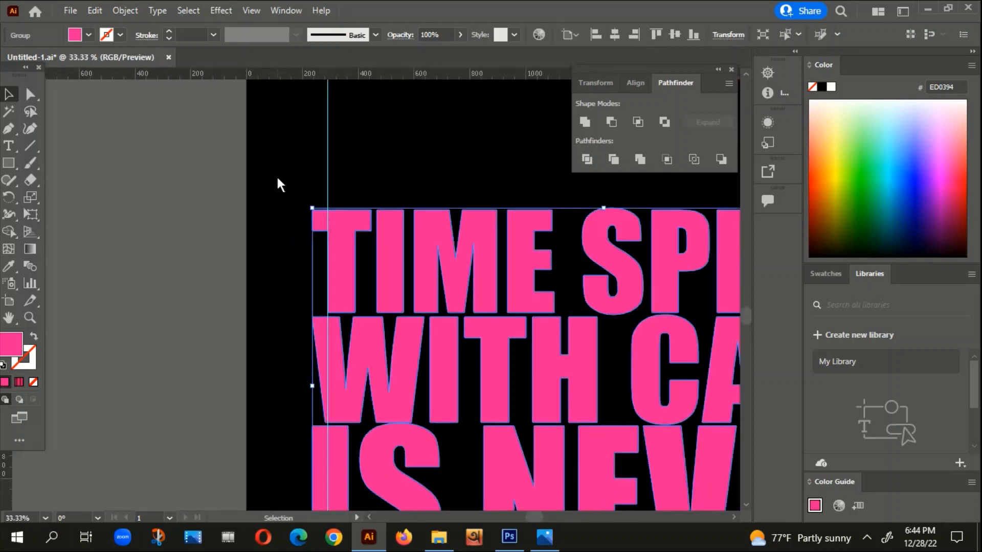
click(277, 176)
scroll(280, 179, down, 2)
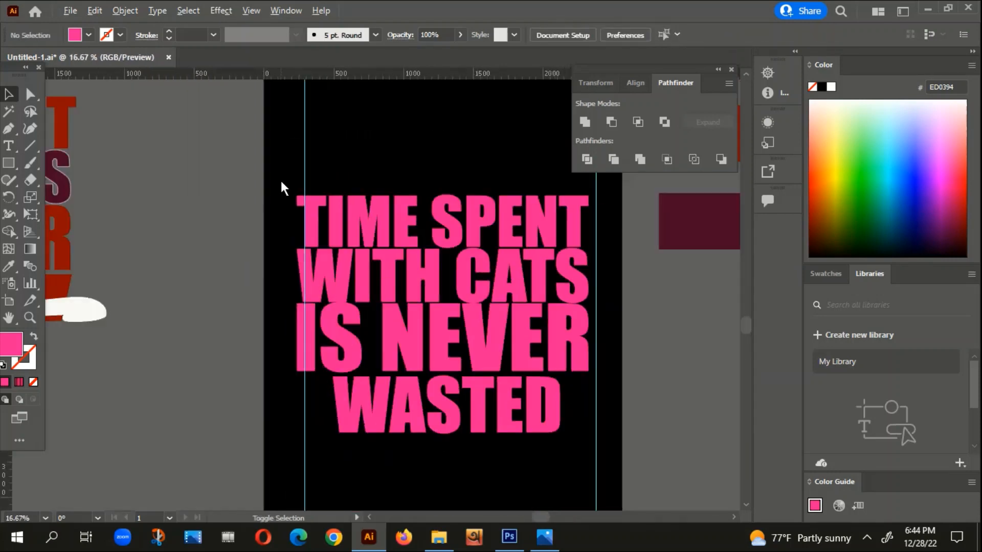
click(618, 171)
scroll(320, 200, up, 2)
scroll(320, 201, up, 4)
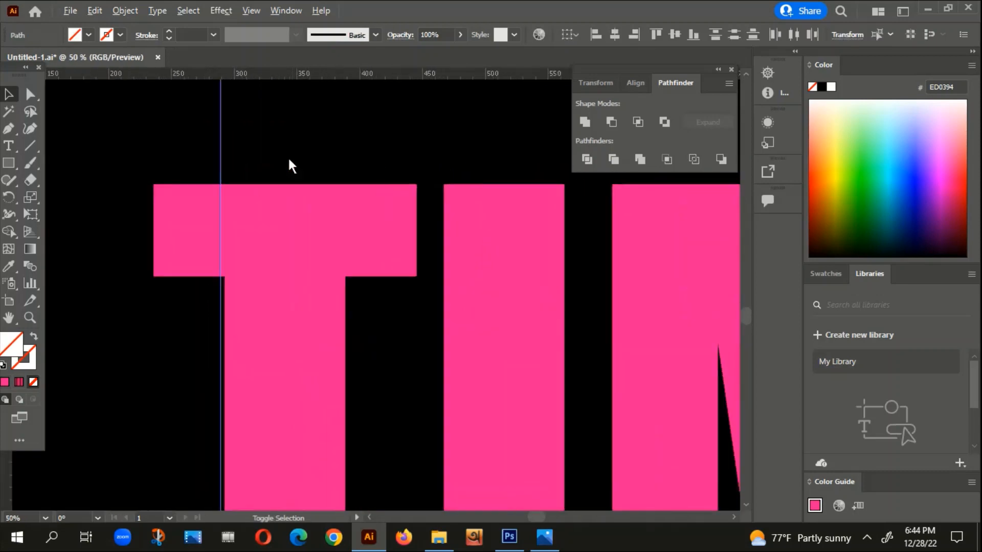
drag(220, 170, 153, 161)
scroll(161, 169, down, 5)
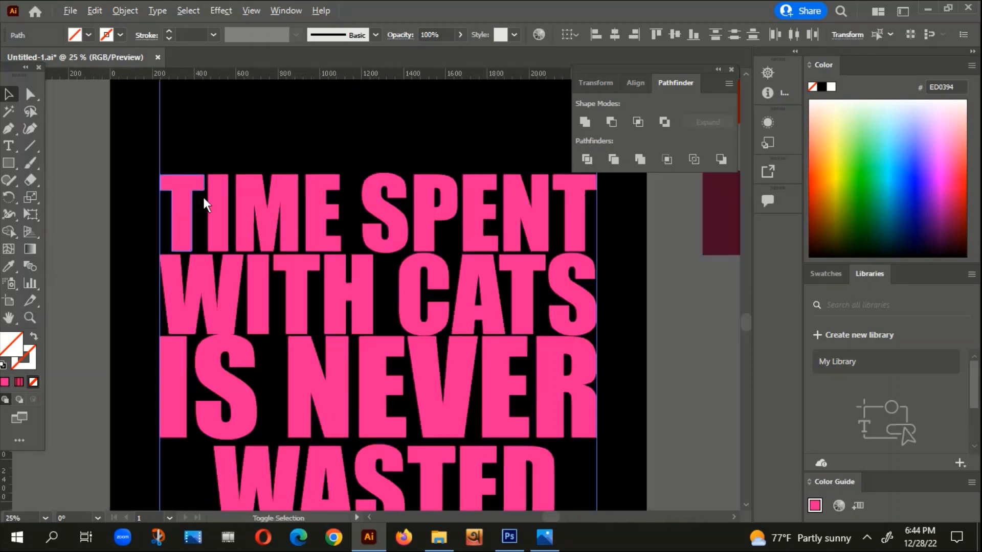
scroll(633, 413, up, 4)
scroll(633, 412, down, 6)
drag(636, 393, 649, 177)
click(543, 360)
Step: Compare the pink slogan layout, especially the WASTED line, with the finished cat reference design
mouse_move(543, 359)
mouse_down()
mouse_move(460, 354)
mouse_move(530, 372)
mouse_up()
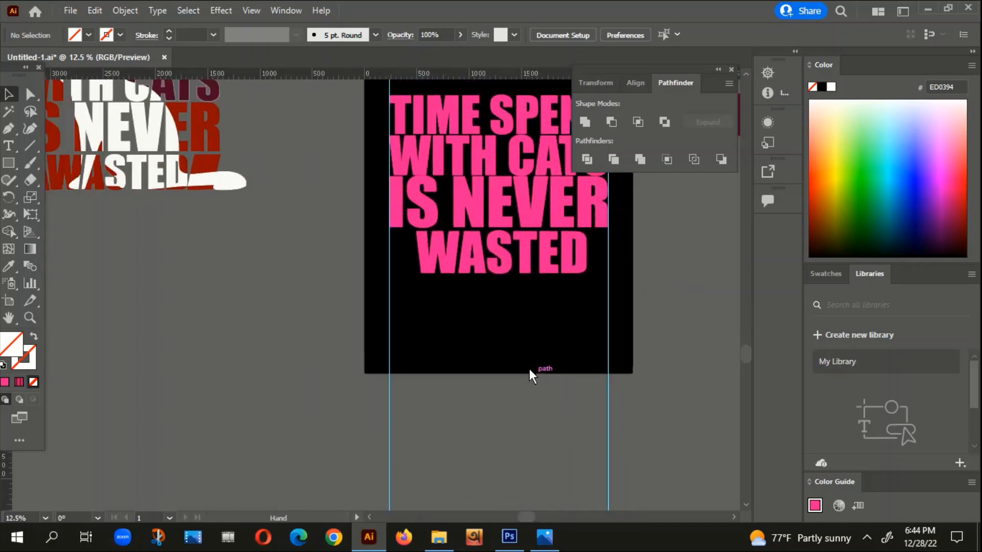
scroll(529, 299, down, 1)
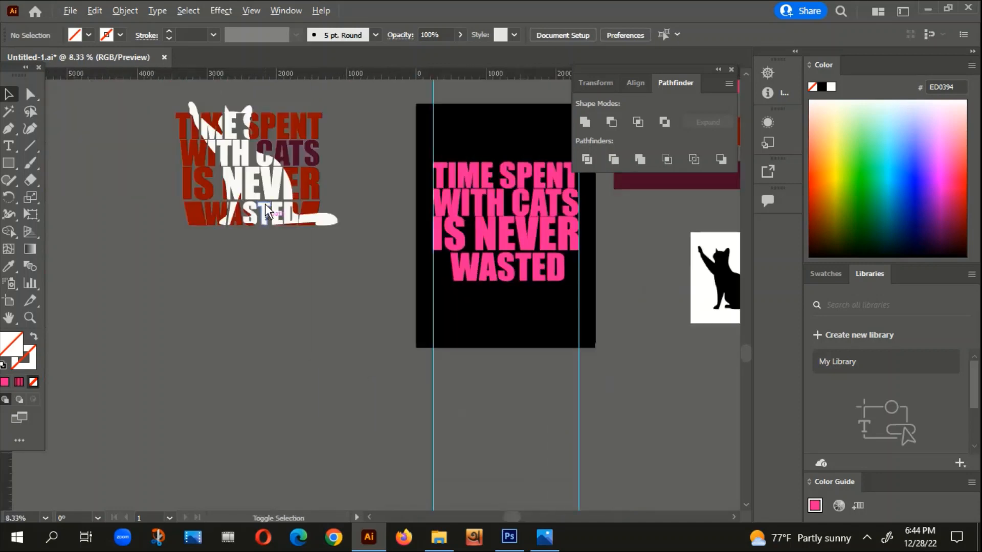
scroll(594, 252, up, 3)
scroll(434, 220, down, 1)
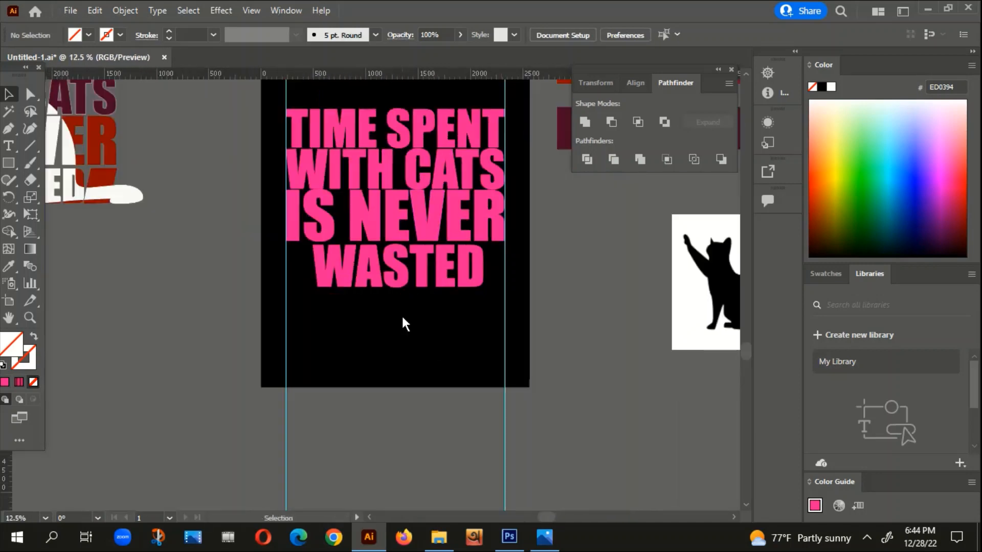
drag(479, 357, 515, 433)
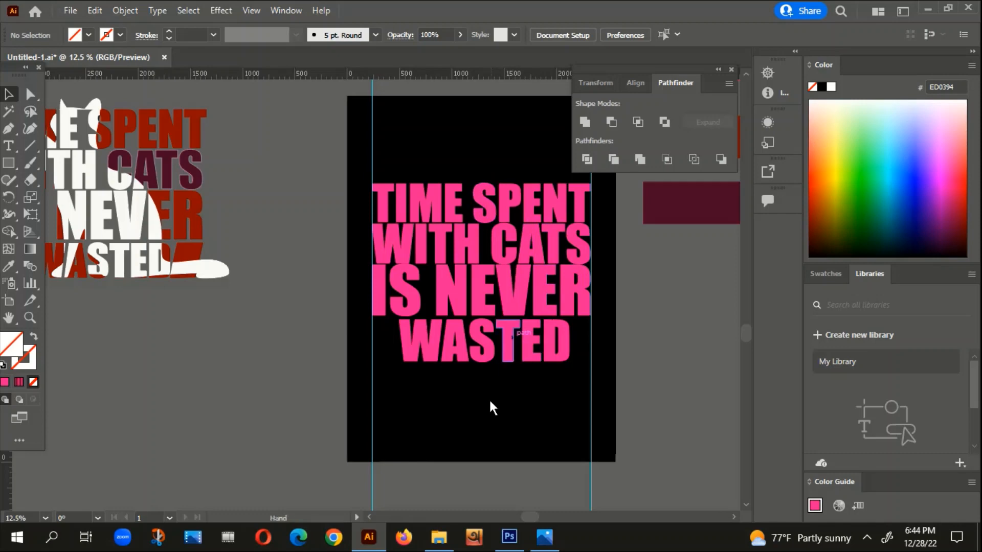
drag(489, 398, 468, 366)
click(441, 256)
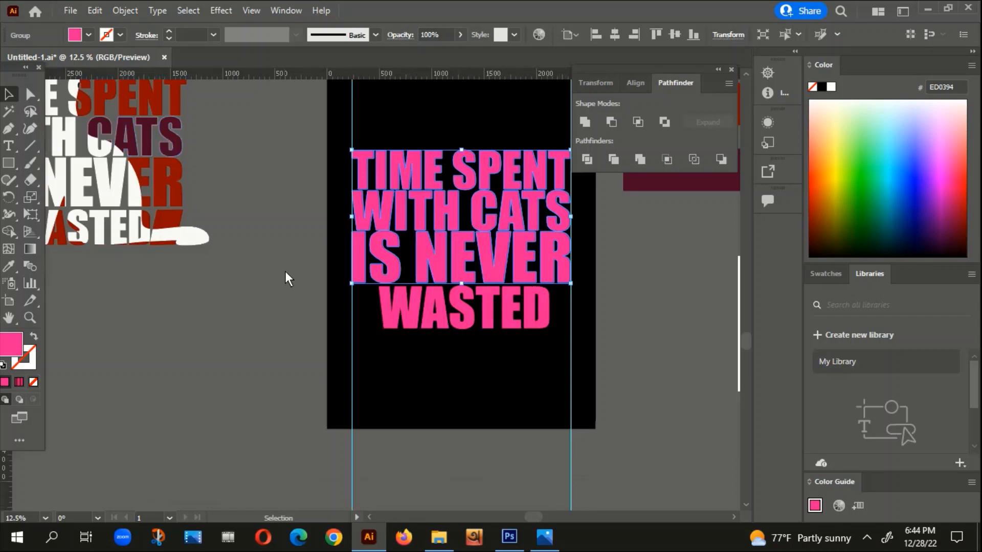
click(324, 305)
scroll(435, 369, down, 2)
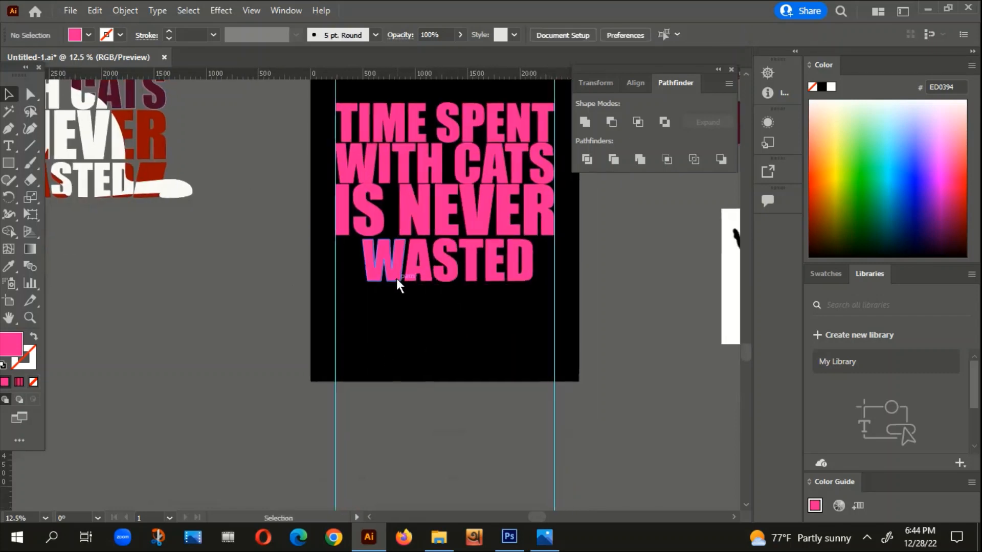
Step: Nudge the WASTED line slightly upward to tighten the gap beneath IS NEVER
scroll(369, 260, up, 2)
scroll(357, 273, up, 1)
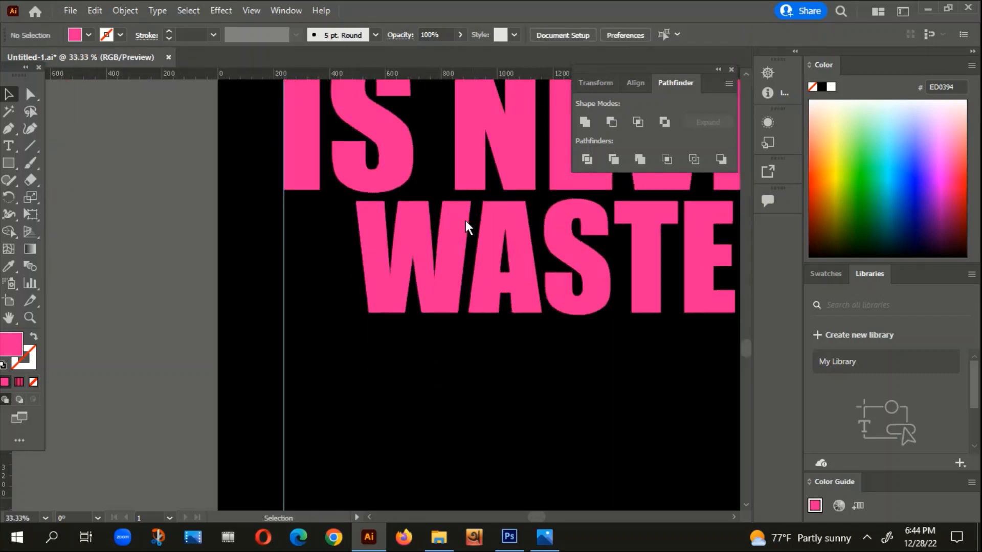
click(9, 129)
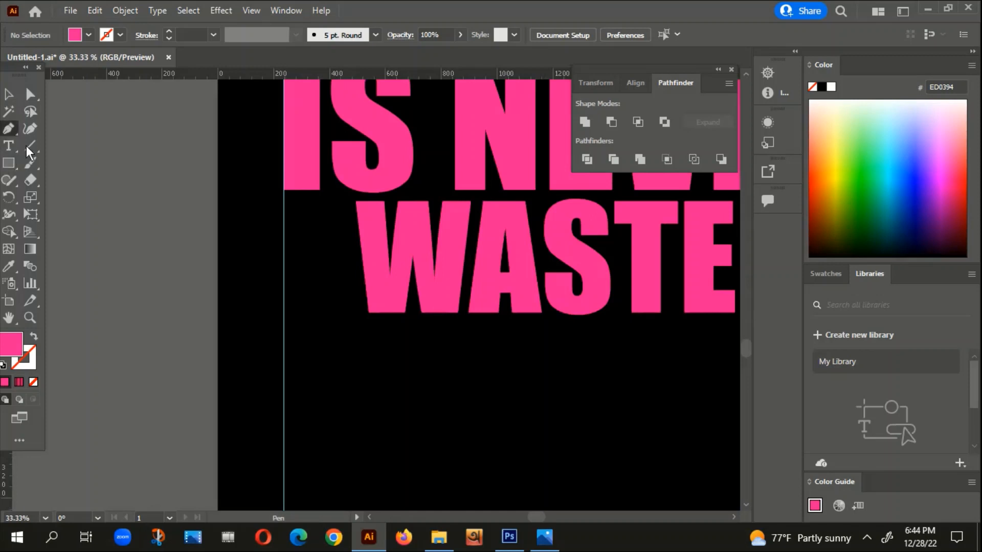
key(ctrl+plus)
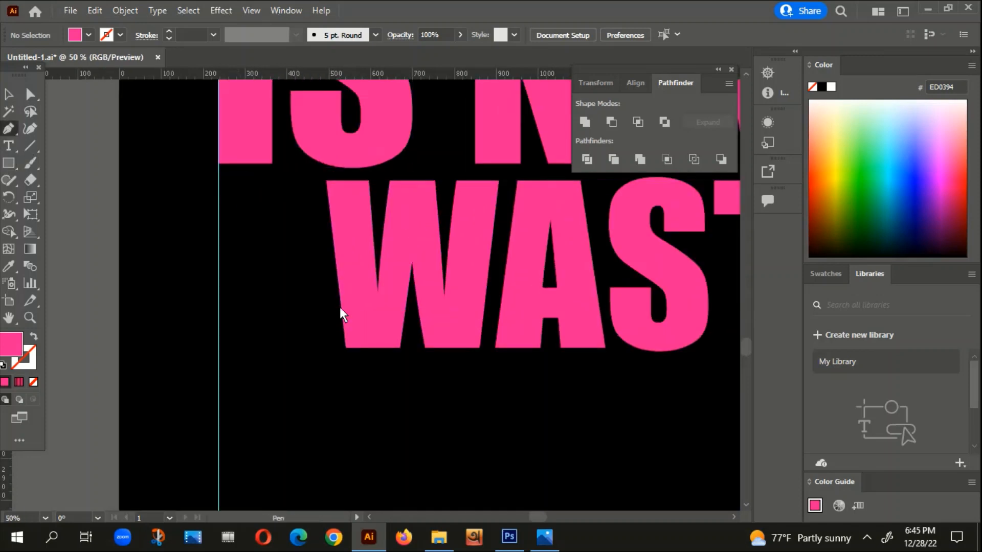
click(9, 99)
click(379, 275)
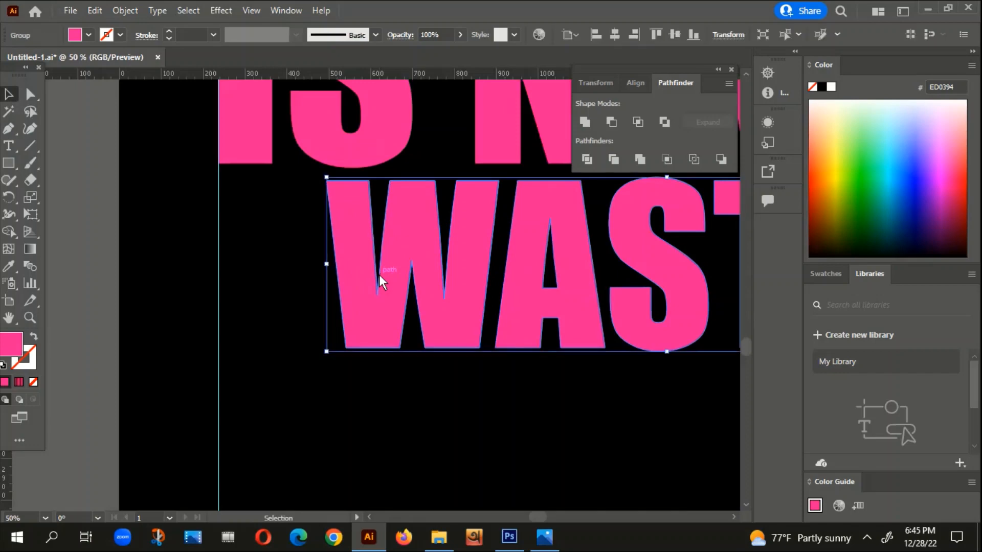
key(Up)
key(Up)
key(Up)
key(Up)
key(Up)
key(Up)
key(Up)
key(Up)
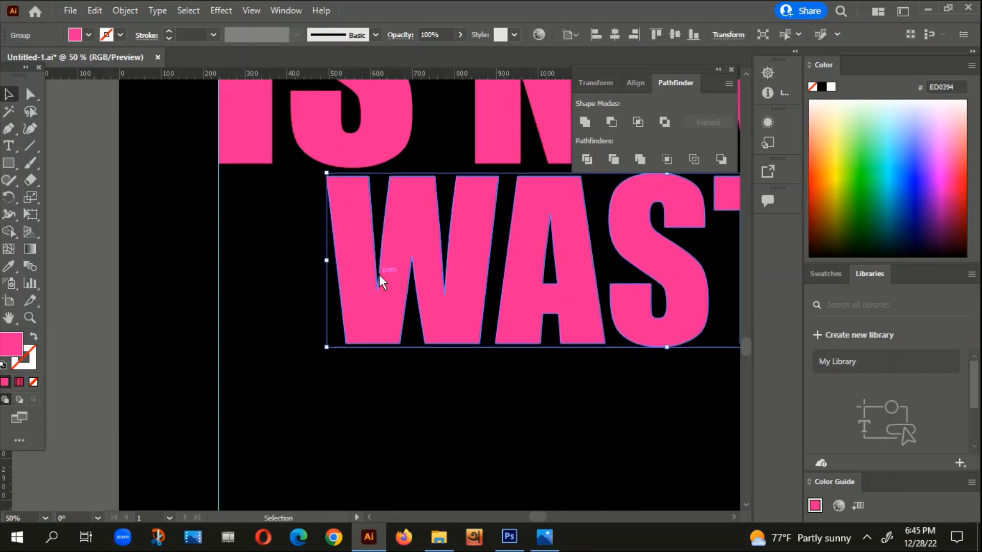
click(308, 287)
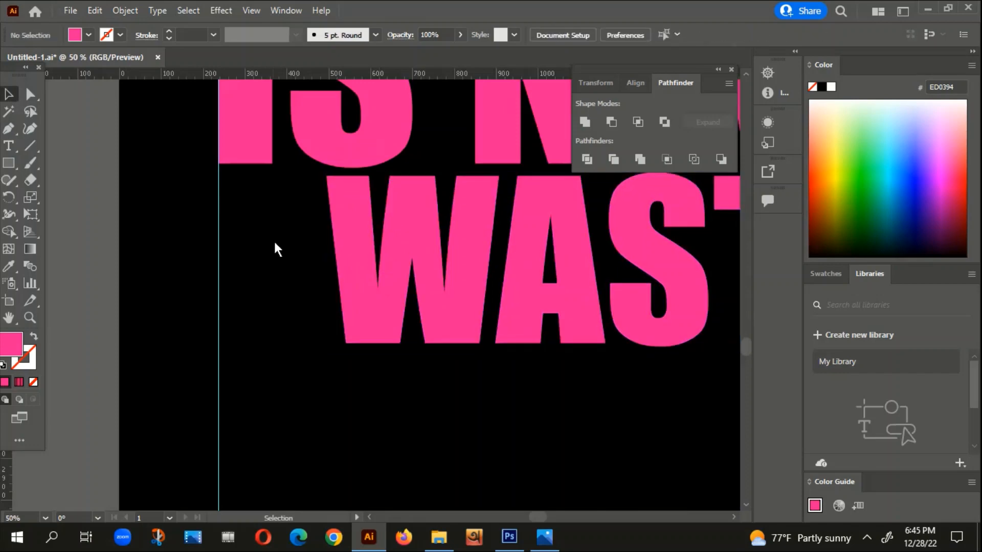
Step: Draw a four-sided pink filler block with the Pen tool between the left guide and WASTED, its inner edge parallel to the W's slant
click(9, 129)
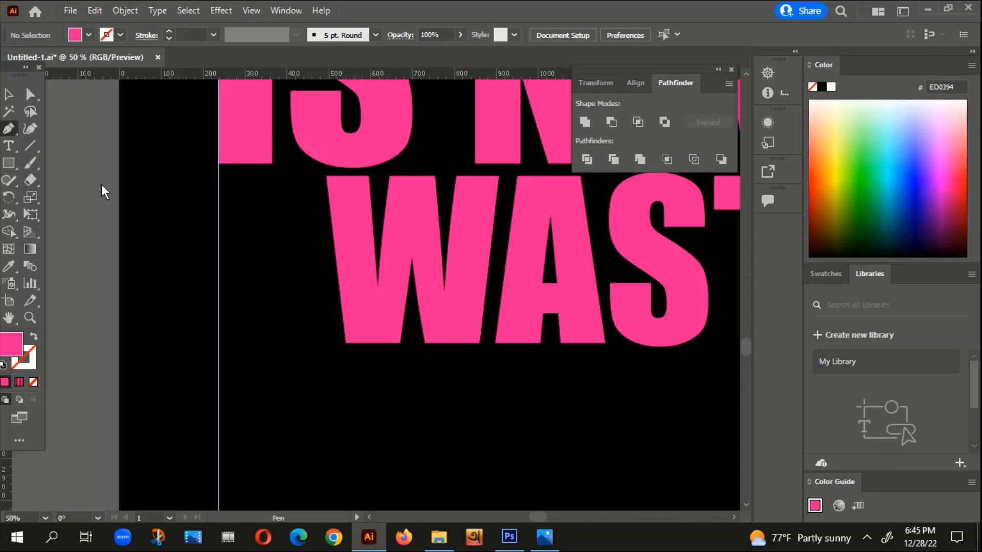
click(218, 176)
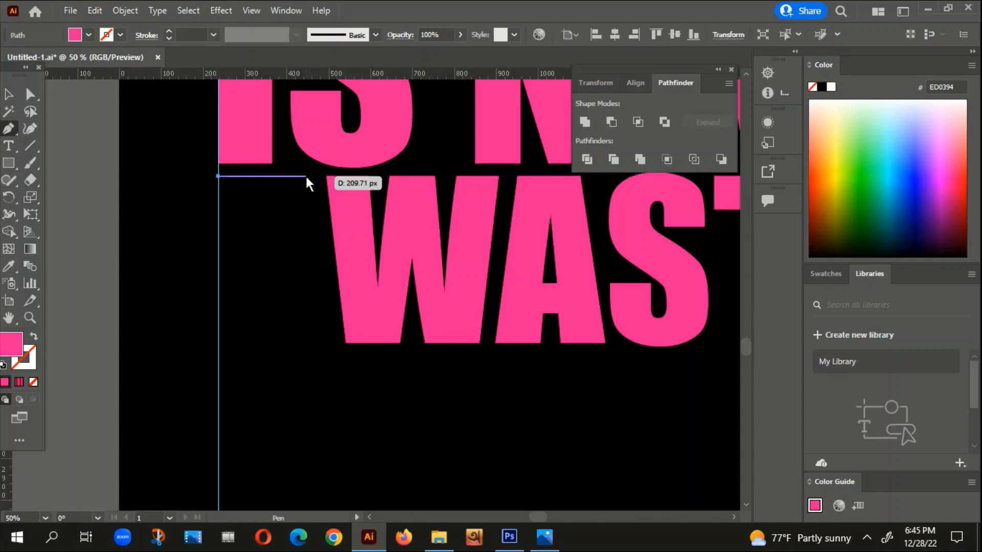
click(317, 176)
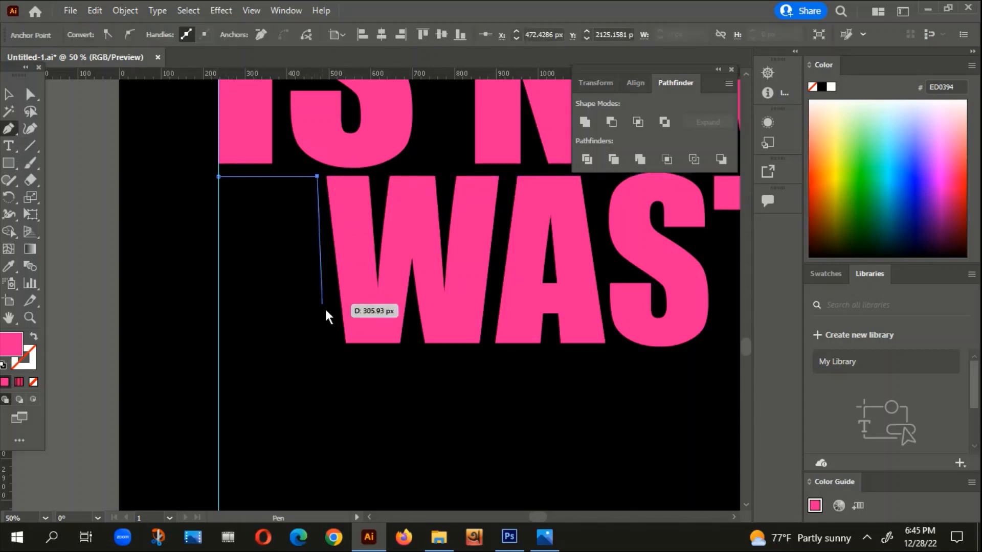
click(339, 345)
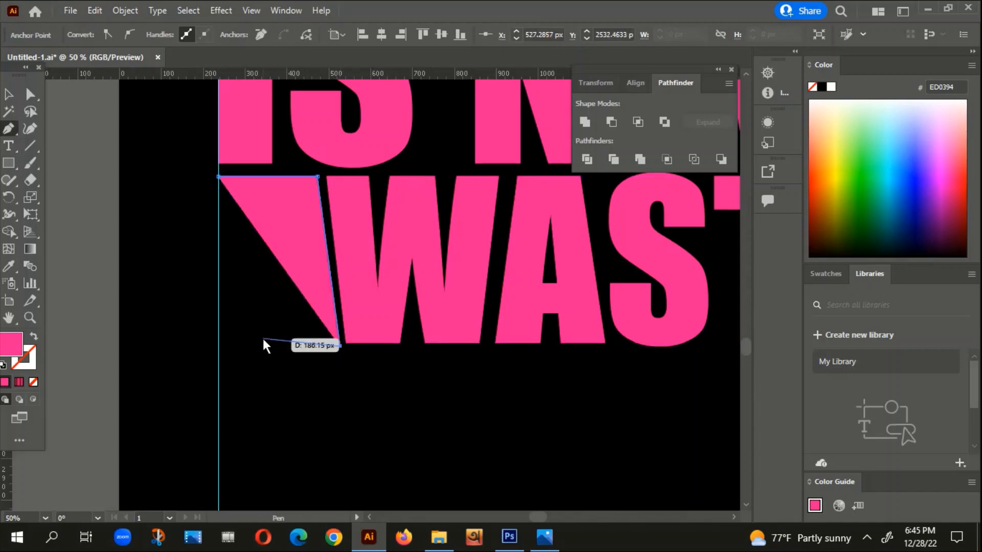
click(218, 351)
click(219, 176)
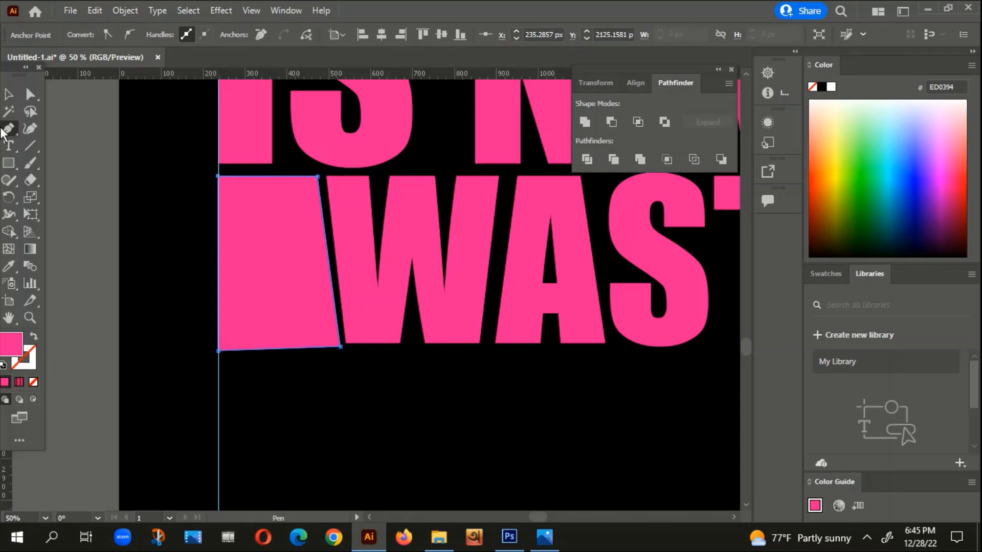
key(b)
scroll(133, 204, down, 4)
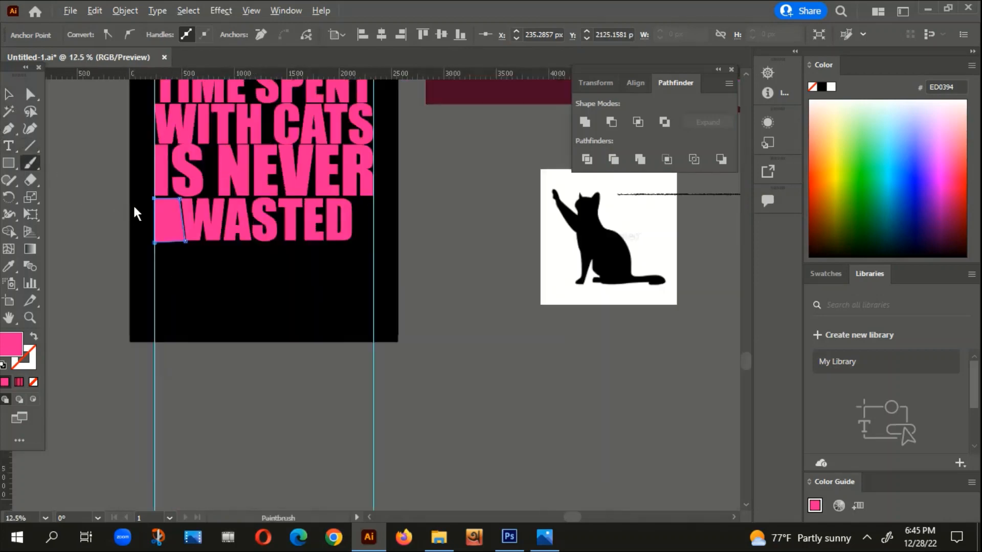
click(8, 94)
click(30, 249)
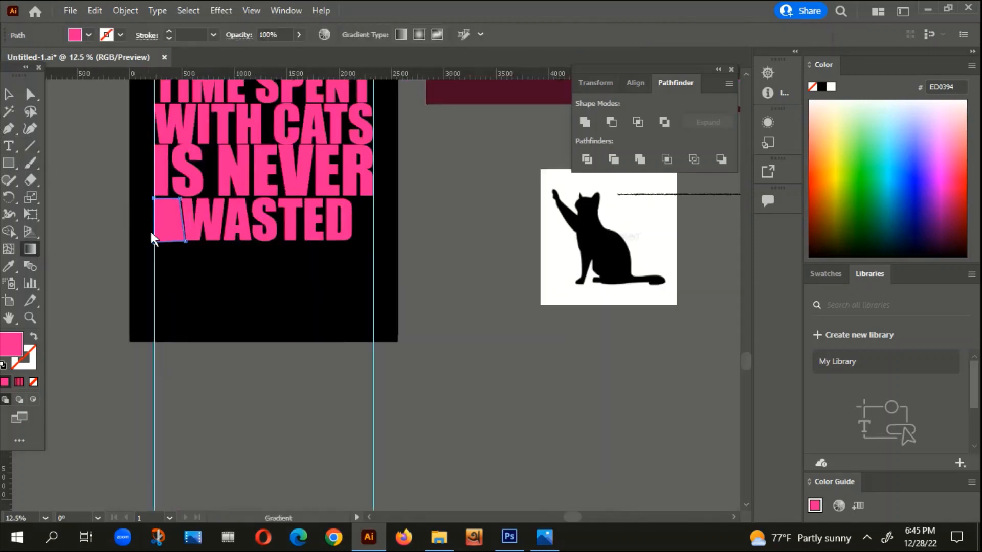
click(9, 95)
click(97, 260)
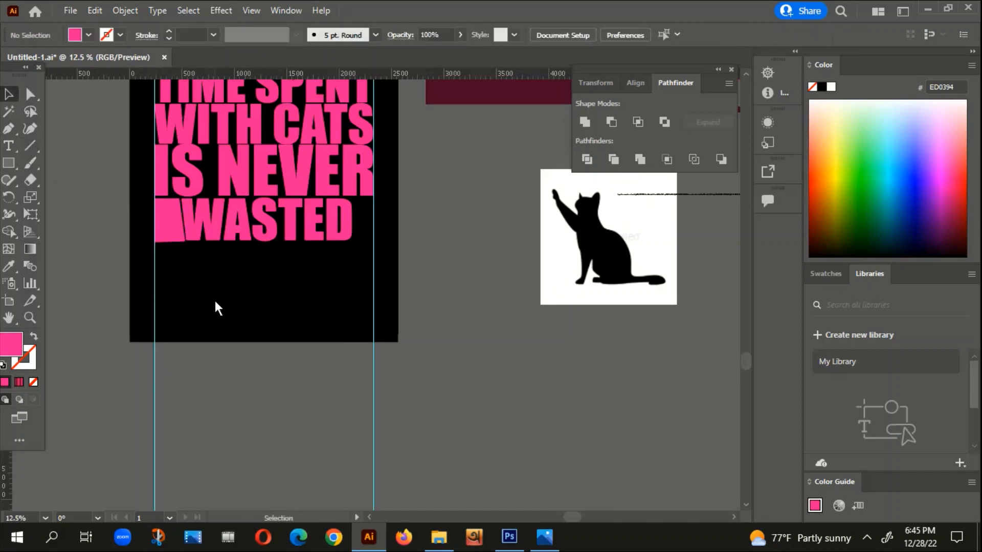
Step: Reflect a copy of the filler block and place it at the end of WASTED, flush with the right guide
drag(172, 276, 270, 327)
scroll(269, 312, up, 1)
right_click(265, 251)
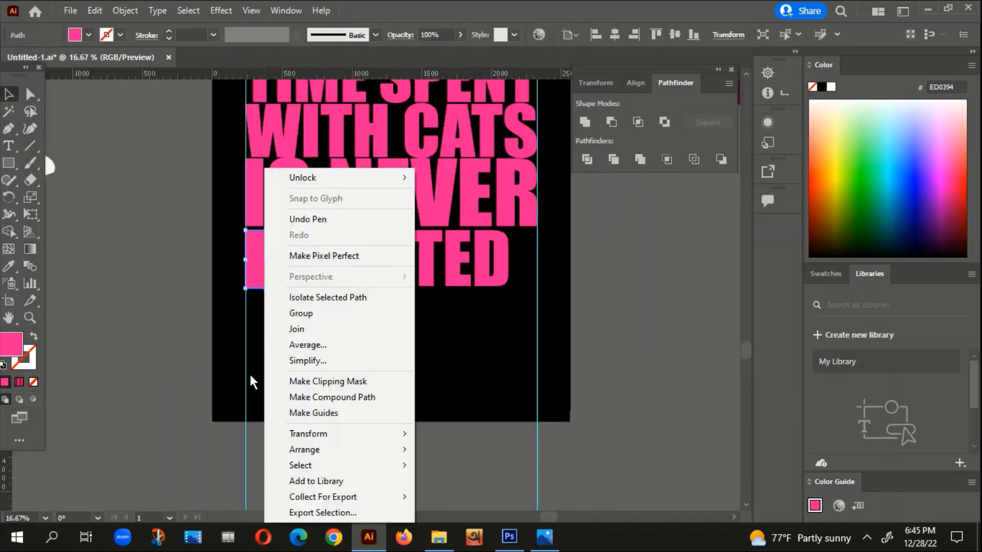
mouse_move(316, 435)
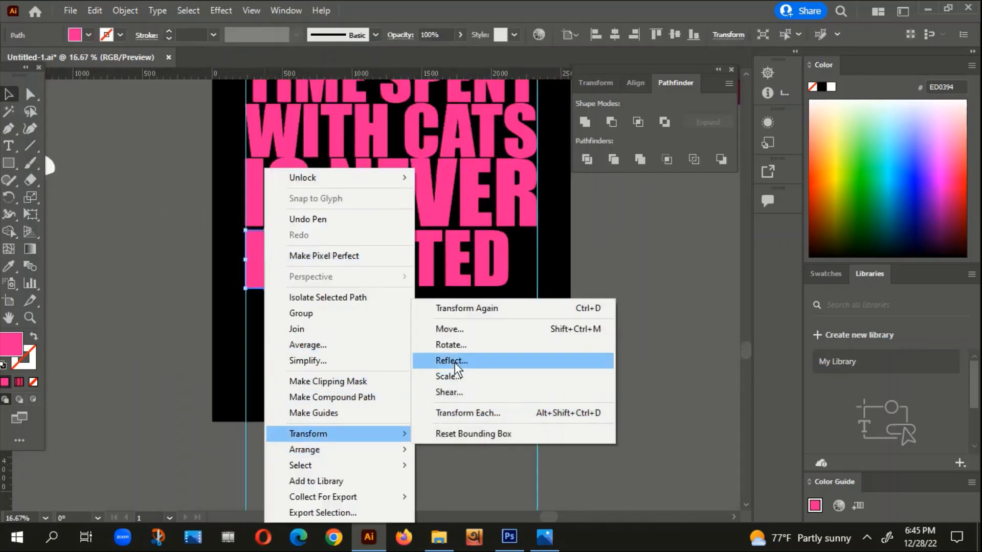
click(455, 356)
click(684, 385)
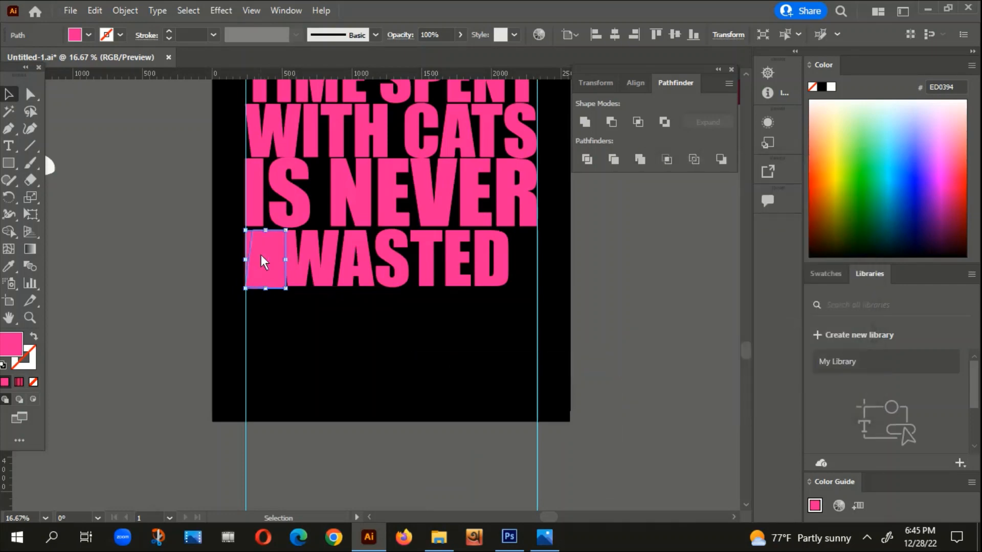
drag(259, 256, 446, 247)
scroll(540, 245, up, 4)
scroll(540, 244, up, 1)
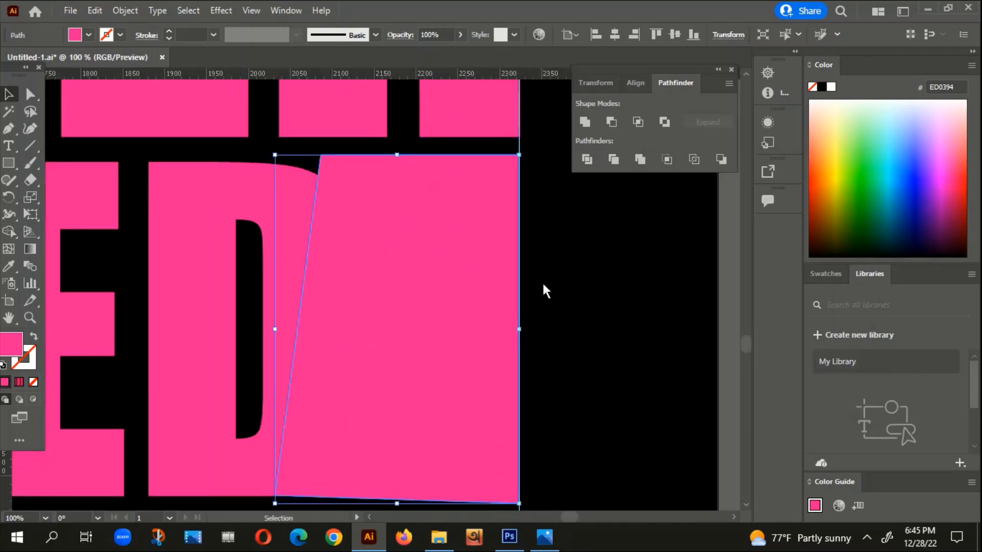
click(545, 286)
Step: Try to scale WASTED down and shift it so it fits between the two filler blocks
scroll(554, 288, down, 2)
drag(272, 368, 671, 281)
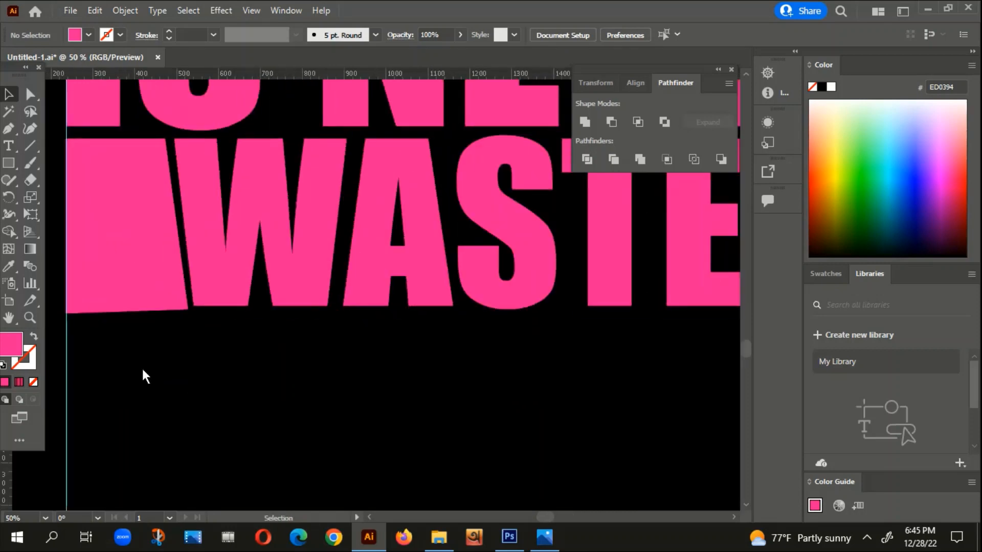
click(251, 255)
drag(174, 139, 180, 140)
scroll(180, 140, down, 2)
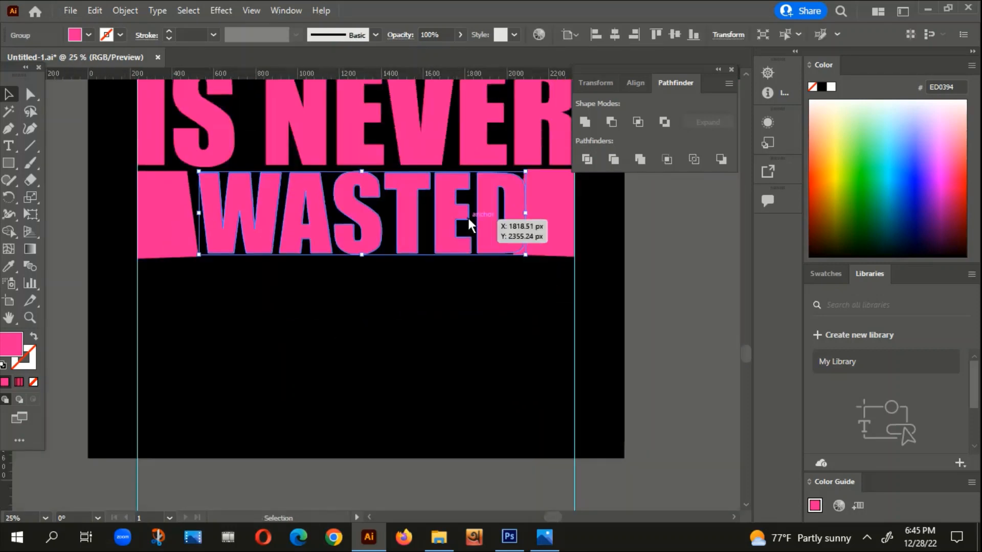
drag(458, 216, 486, 216)
scroll(498, 195, up, 3)
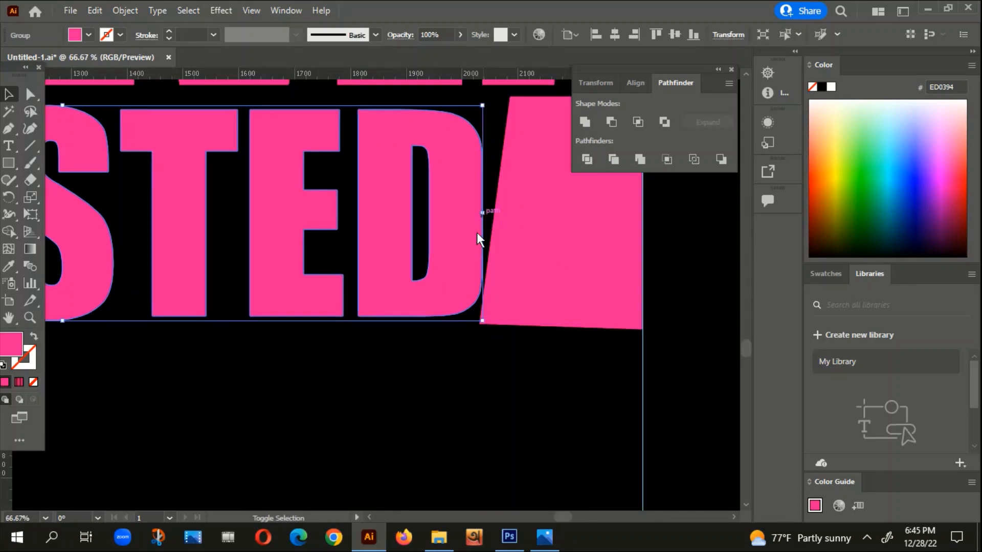
scroll(439, 311, down, 2)
click(407, 361)
scroll(407, 363, down, 2)
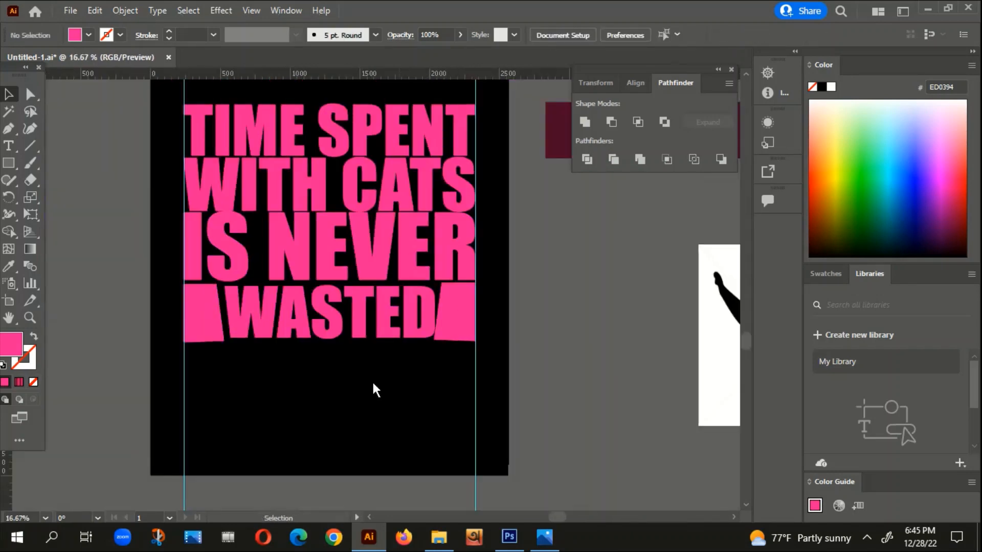
drag(325, 402, 406, 351)
scroll(325, 327, up, 1)
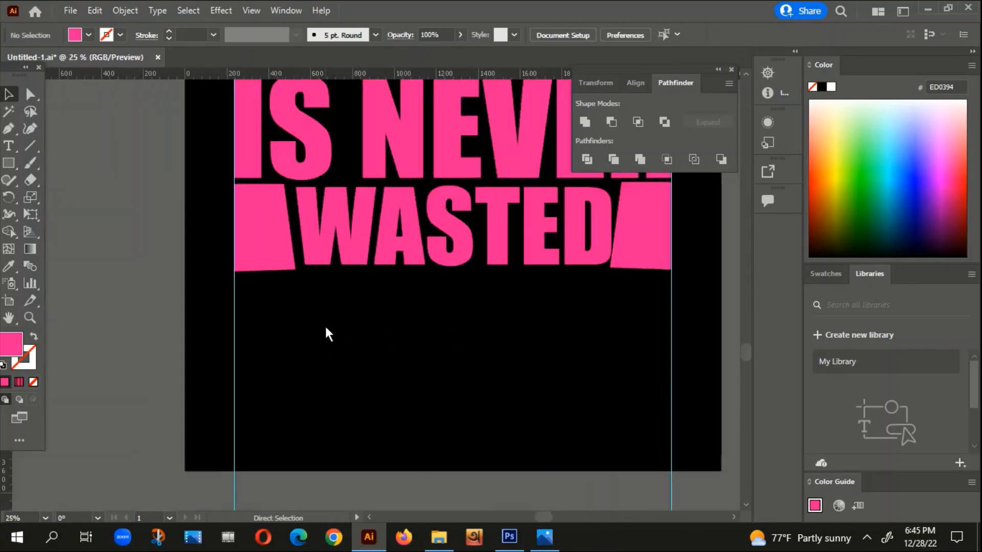
Step: Undo the last resizing and repositioning of WASTED
key(ctrl+z)
key(ctrl+z)
key(ctrl+z)
click(337, 322)
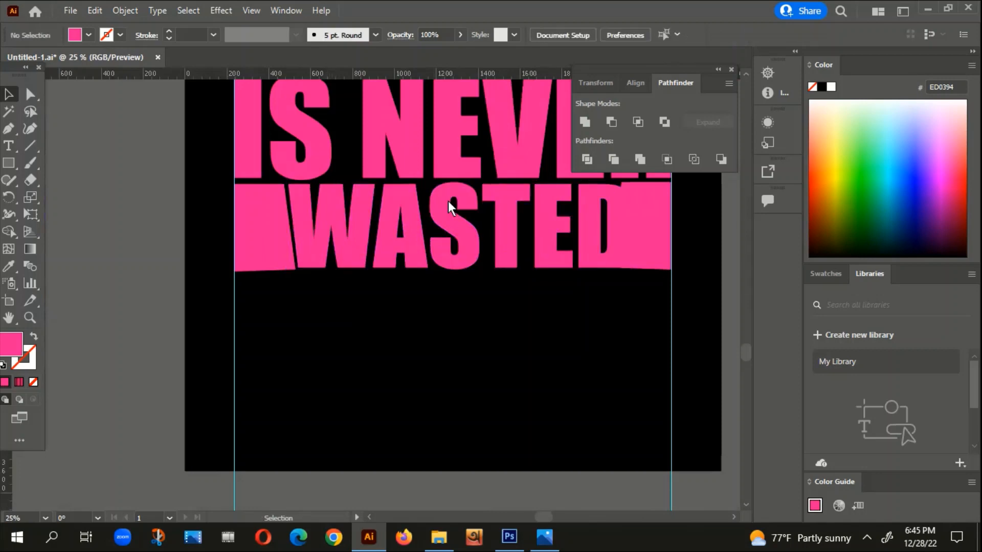
Step: Narrow WASTED from its right side, keeping its height, until the D clears the right filler block
scroll(382, 186, up, 1)
scroll(270, 228, up, 1)
scroll(295, 255, down, 1)
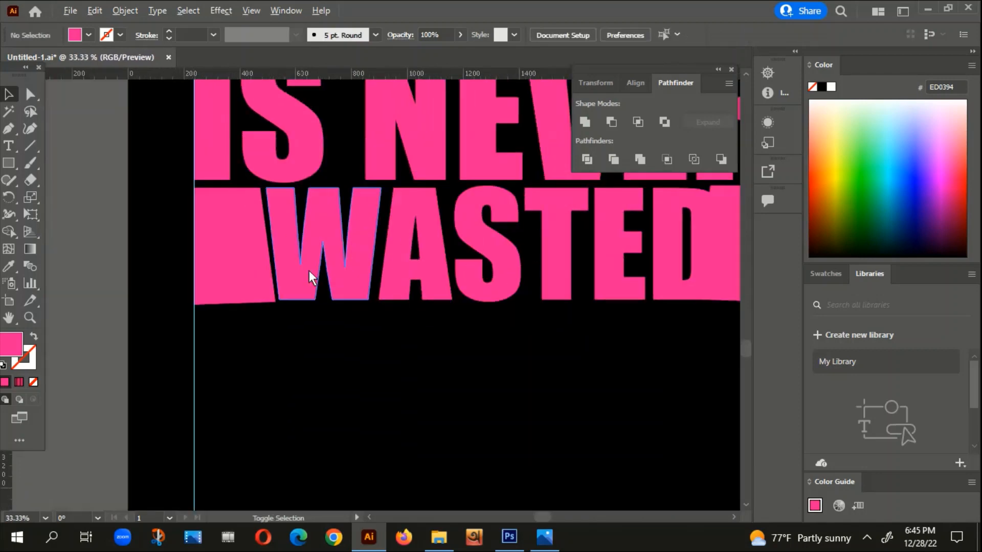
drag(443, 321, 111, 325)
scroll(378, 215, up, 2)
click(352, 258)
drag(369, 289, 345, 289)
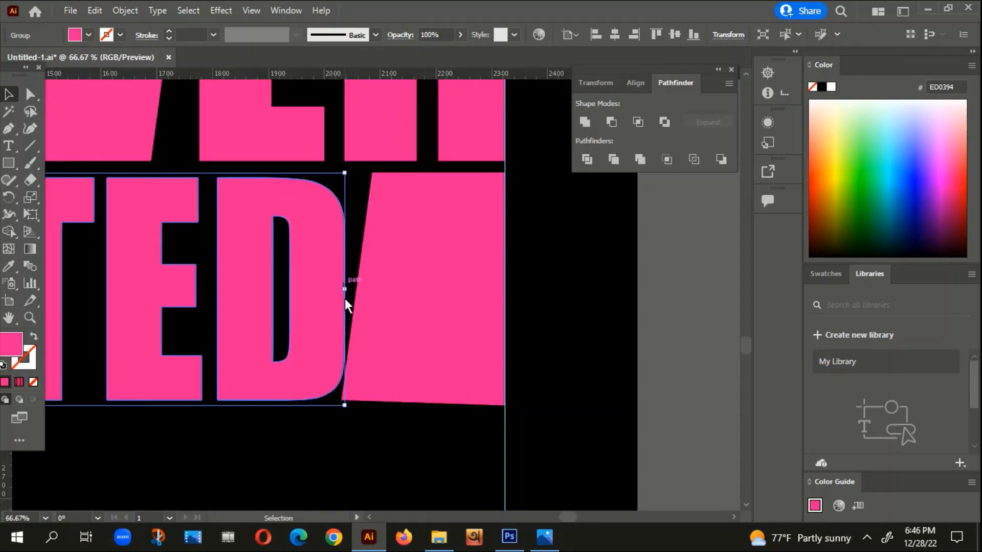
click(297, 450)
Step: Narrow WASTED a touch more so a thin gap separates the D from the right filler block
scroll(512, 332, down, 3)
scroll(379, 424, down, 1)
scroll(378, 389, down, 2)
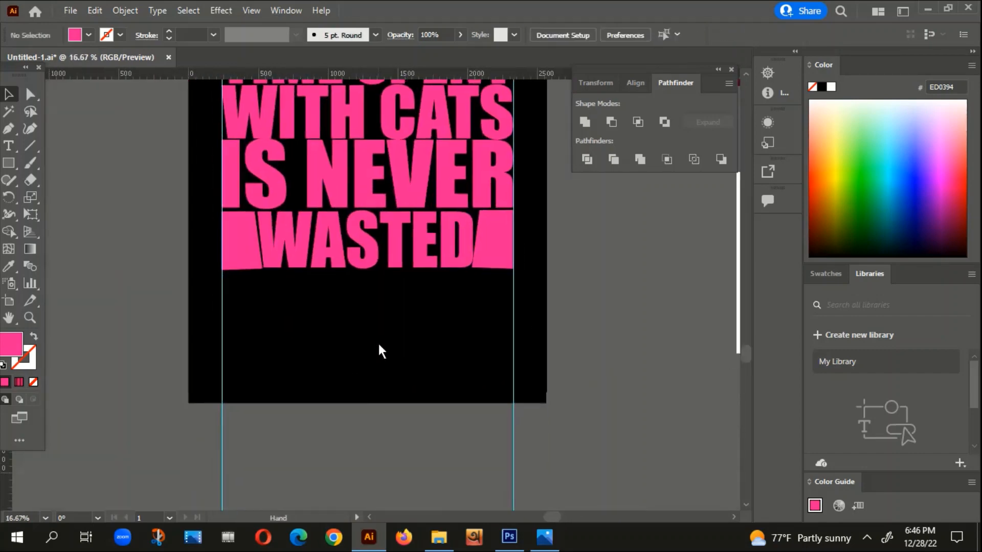
scroll(472, 248, up, 3)
click(467, 256)
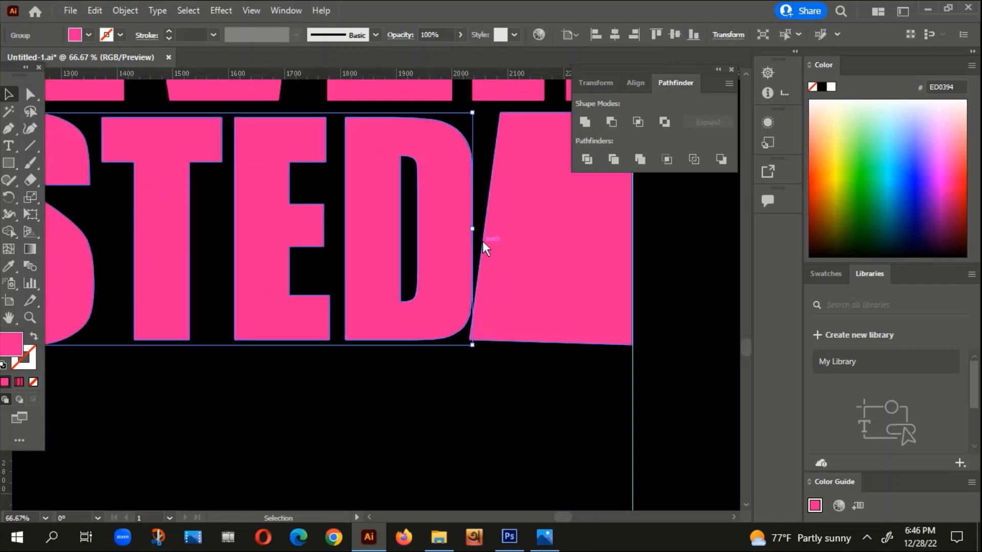
drag(473, 225, 468, 226)
click(411, 409)
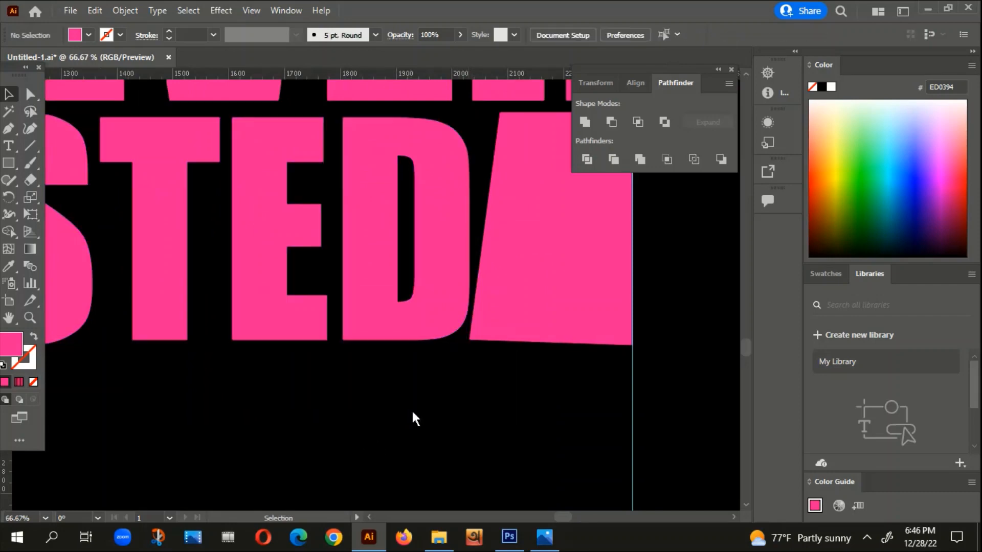
Step: Delete both vertical guides beside the slogan
scroll(413, 408, down, 3)
scroll(415, 407, down, 2)
drag(99, 386, 588, 454)
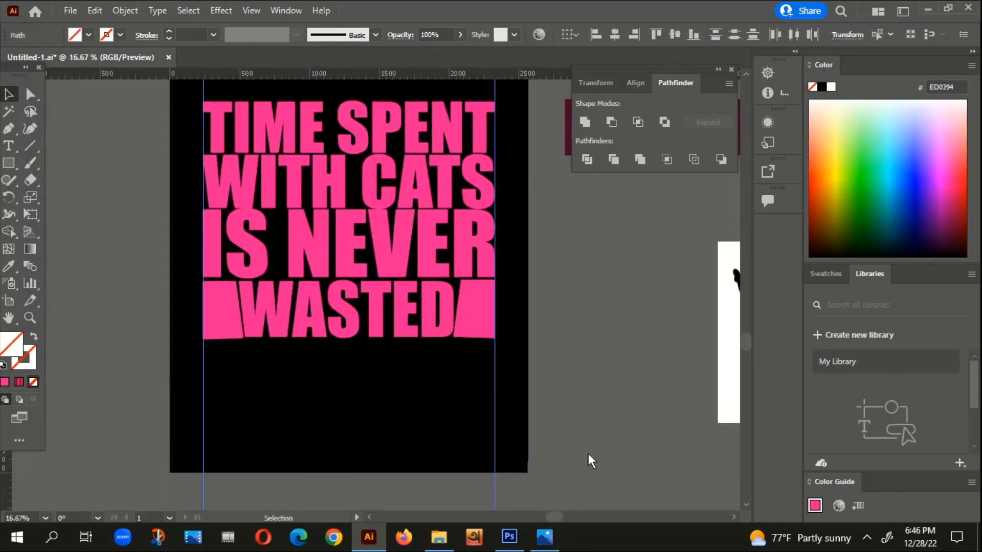
key(Delete)
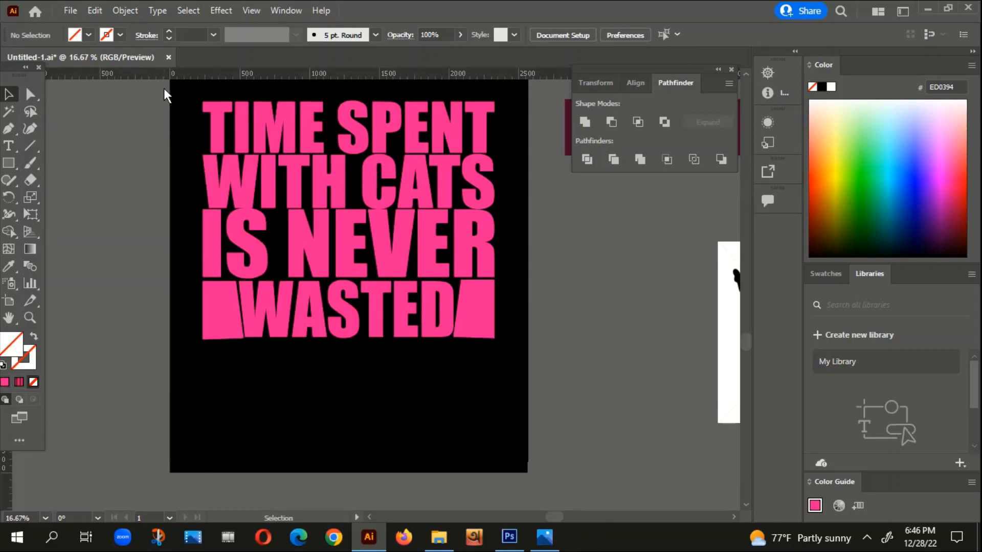
Step: Group all four slogan lines with the two filler blocks and make the group a compound path
drag(171, 88, 516, 425)
right_click(466, 210)
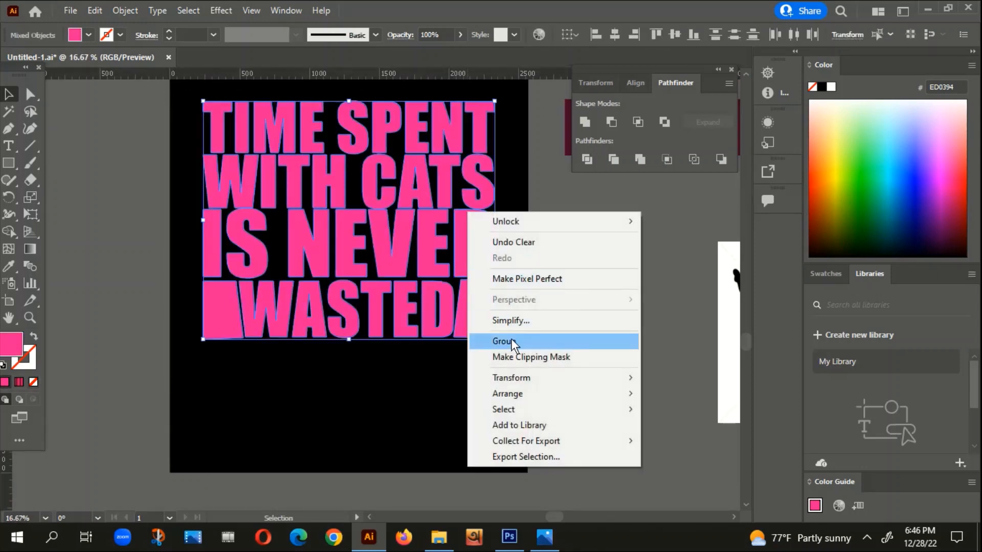
click(512, 339)
click(534, 325)
scroll(527, 307, down, 2)
click(452, 241)
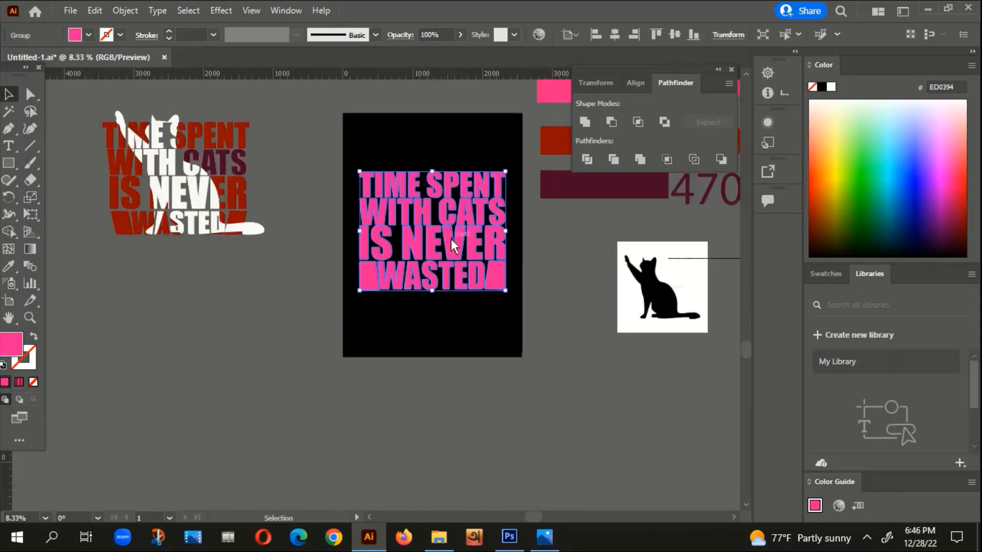
key(a)
key(ctrl+8)
click(418, 368)
Step: Copy the link text beside the cat picture and open the CAT VECTOR image search from it in Firefox
drag(507, 381, 385, 407)
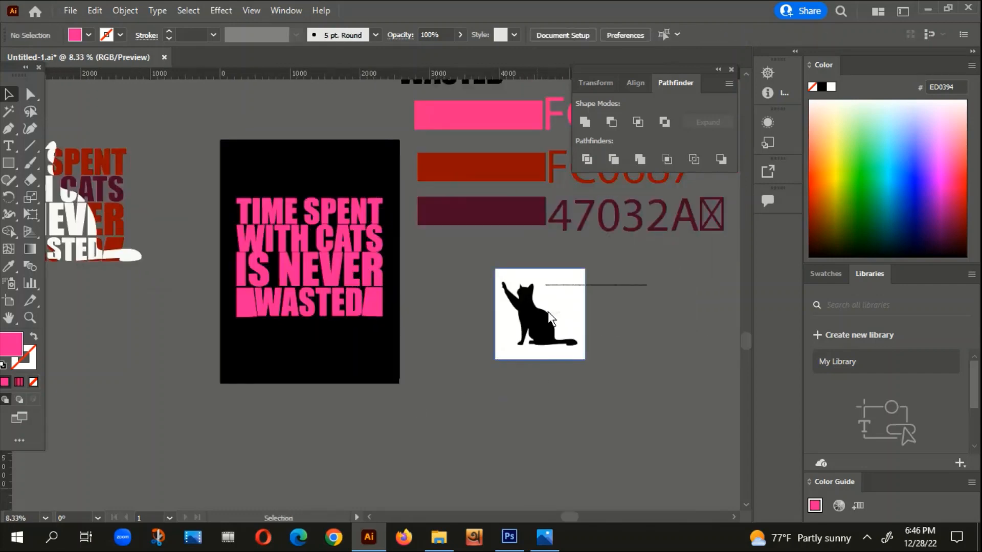
click(548, 311)
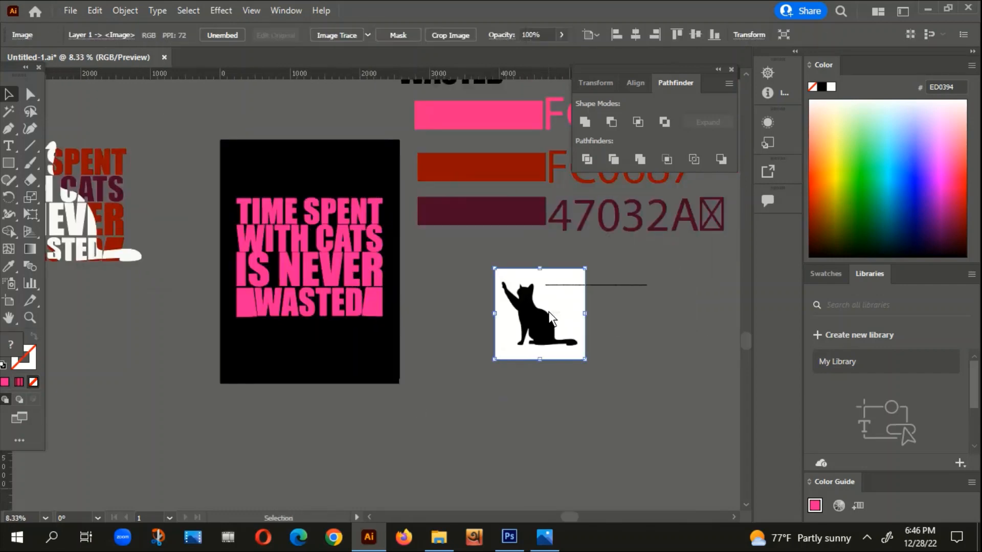
click(615, 283)
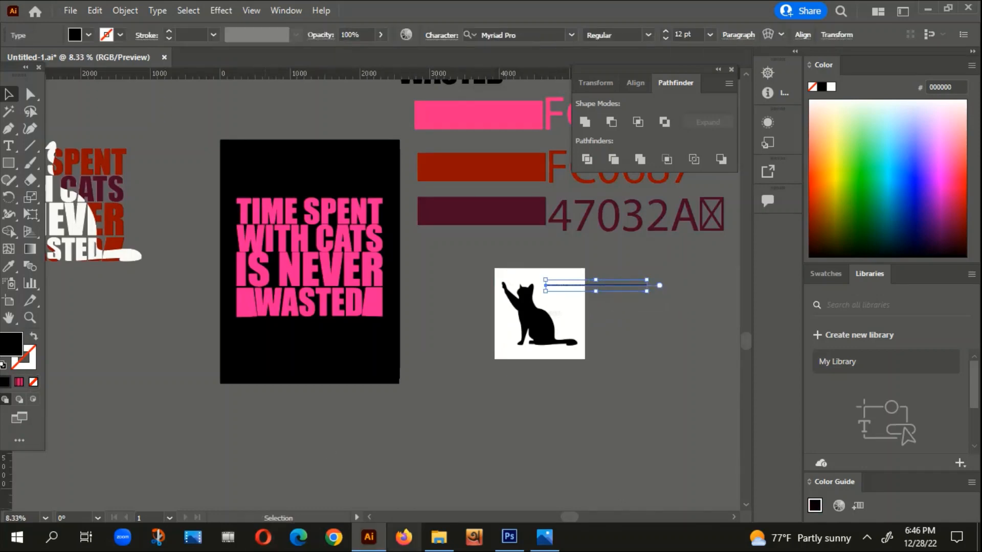
click(404, 537)
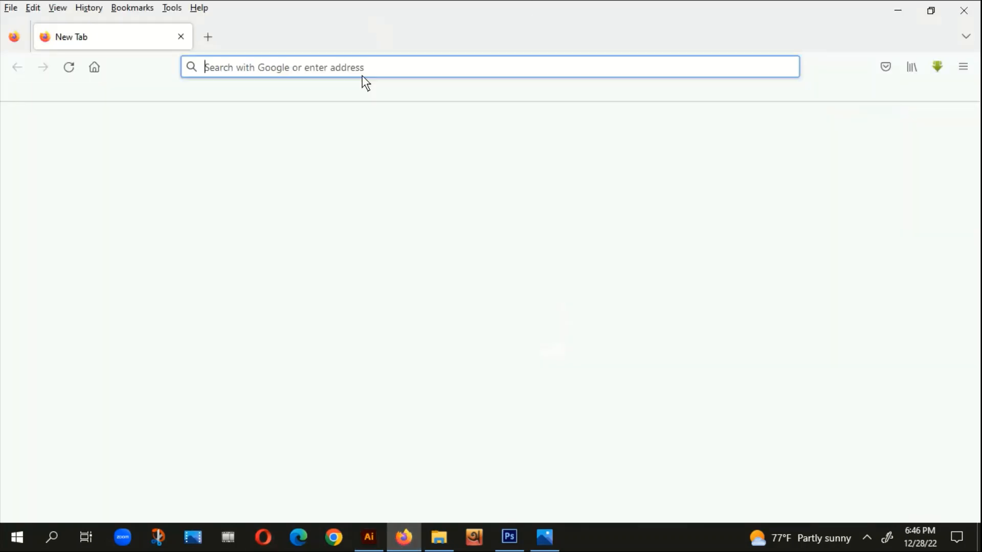
click(372, 72)
key(ctrl+v)
key(Return)
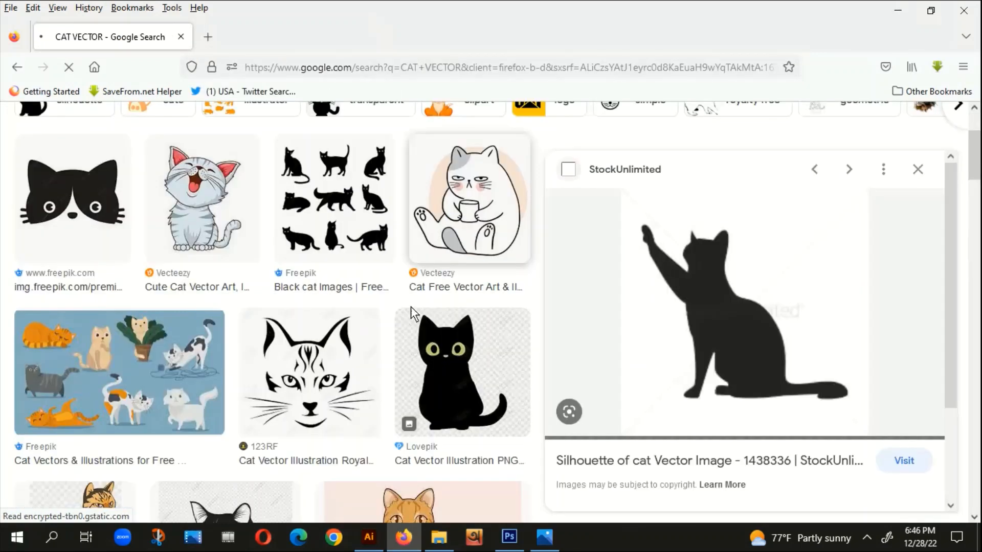
Step: Copy the StockUnlimited cat silhouette image, paste it into the Illustrator document, and place it below the reference design
right_click(701, 285)
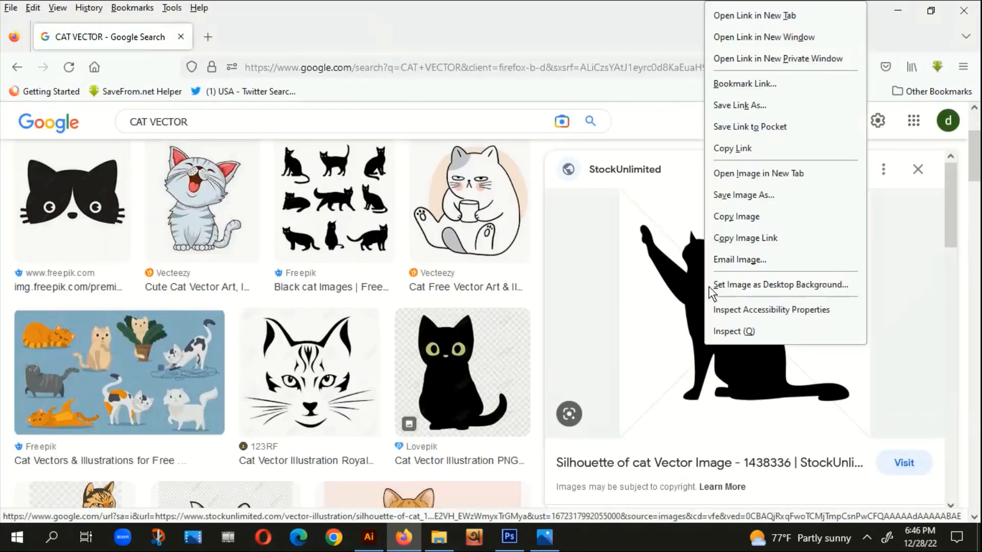
click(757, 217)
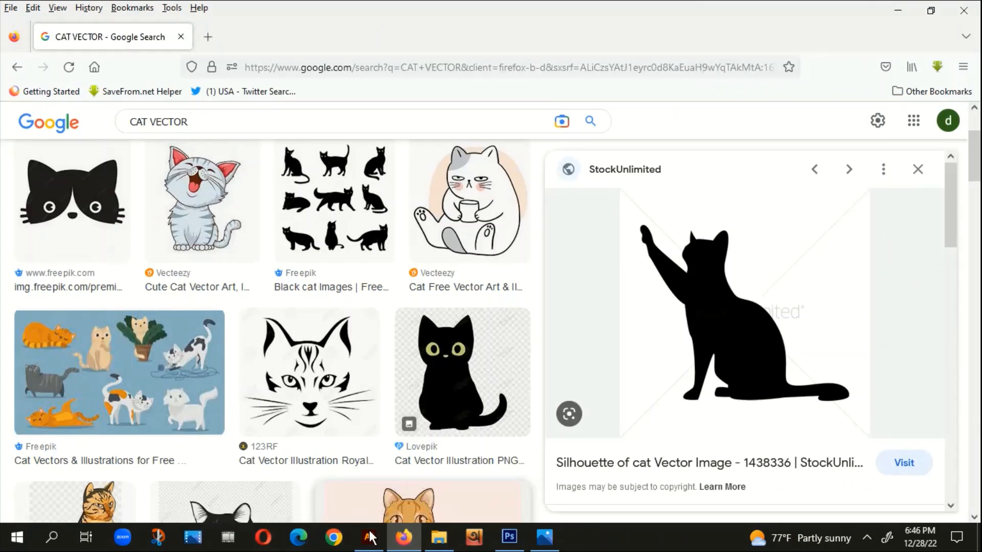
click(369, 537)
key(ctrl+v)
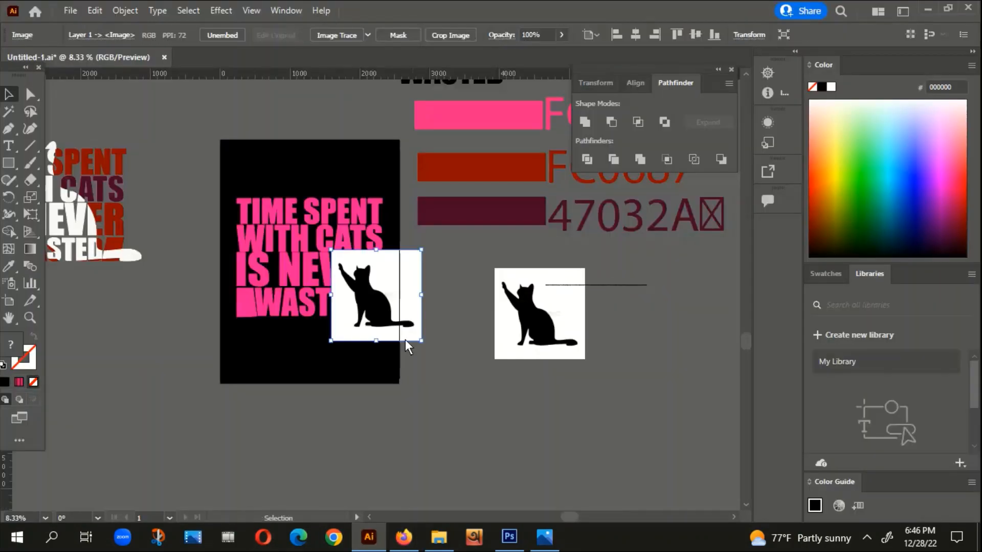
drag(370, 280, 181, 361)
drag(209, 389, 309, 348)
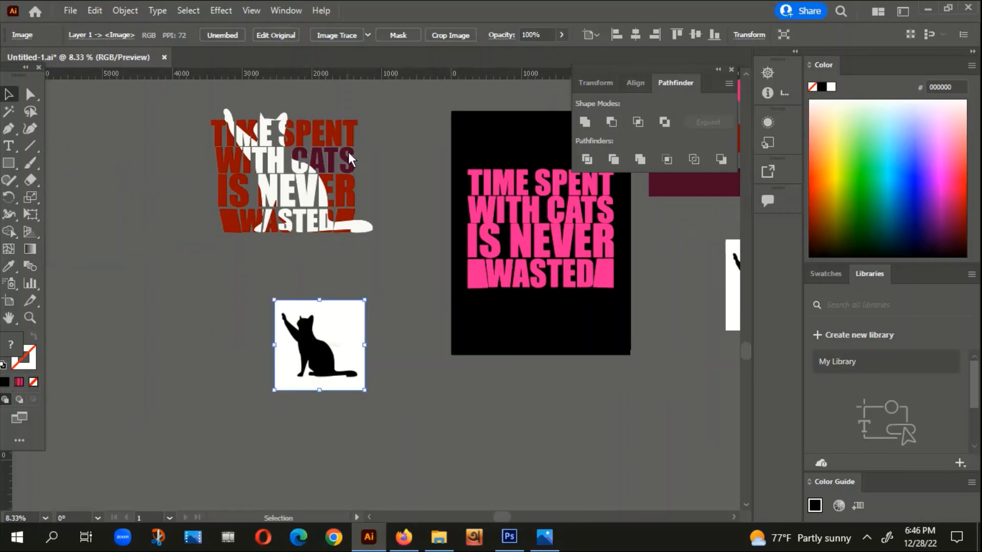
Step: Image Trace the pasted cat picture with the default preset, expand the tracing, and ungroup it
click(330, 36)
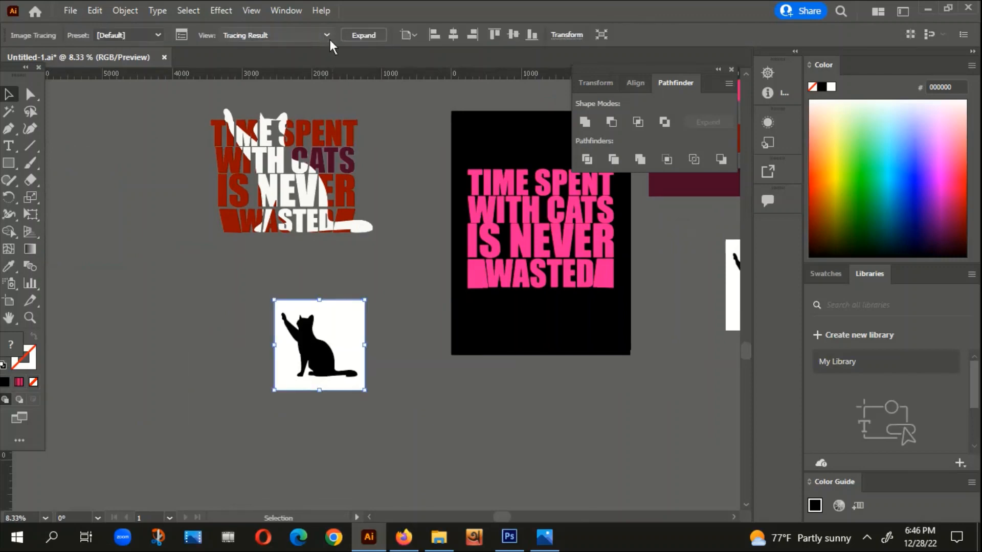
click(365, 36)
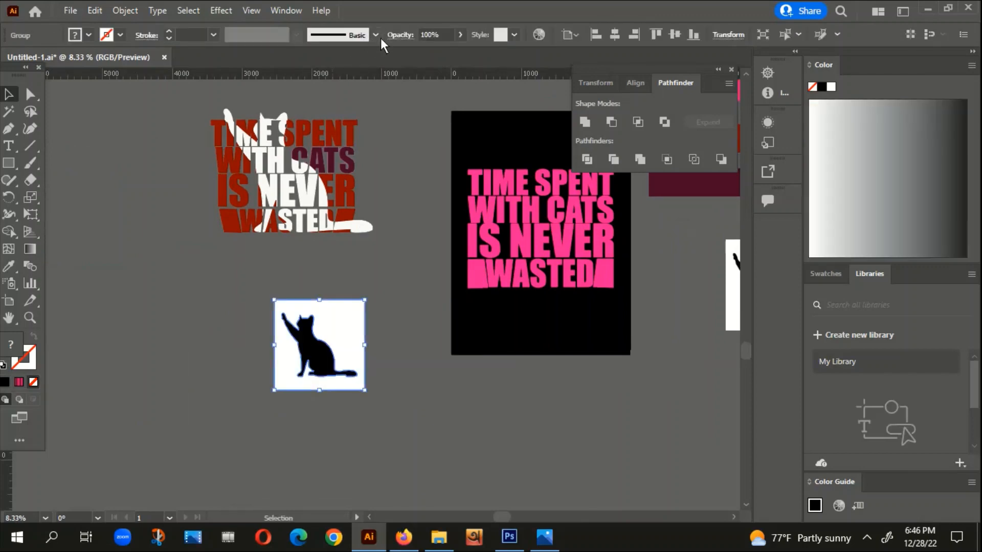
right_click(323, 377)
click(368, 182)
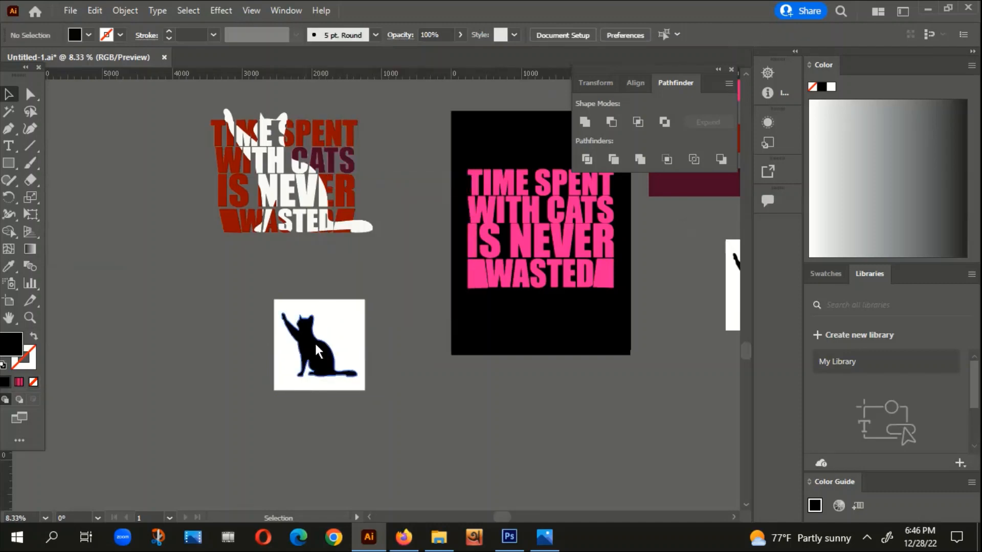
Step: Move the black cat shape below the artboard and delete the remaining white background
drag(315, 342, 553, 399)
click(361, 304)
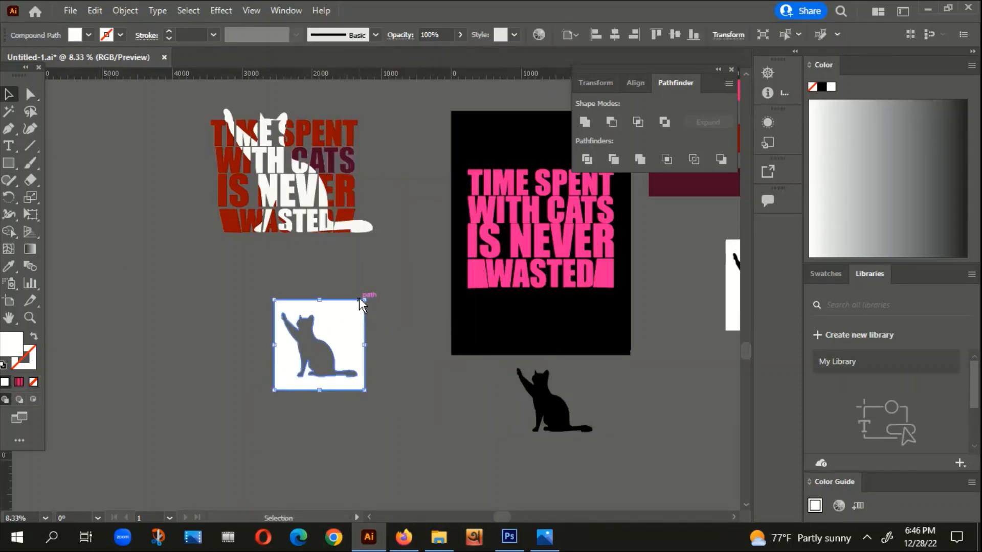
key(Delete)
Step: Scale the cat silhouette proportionally from its center to about double size and bring it to the front
click(563, 430)
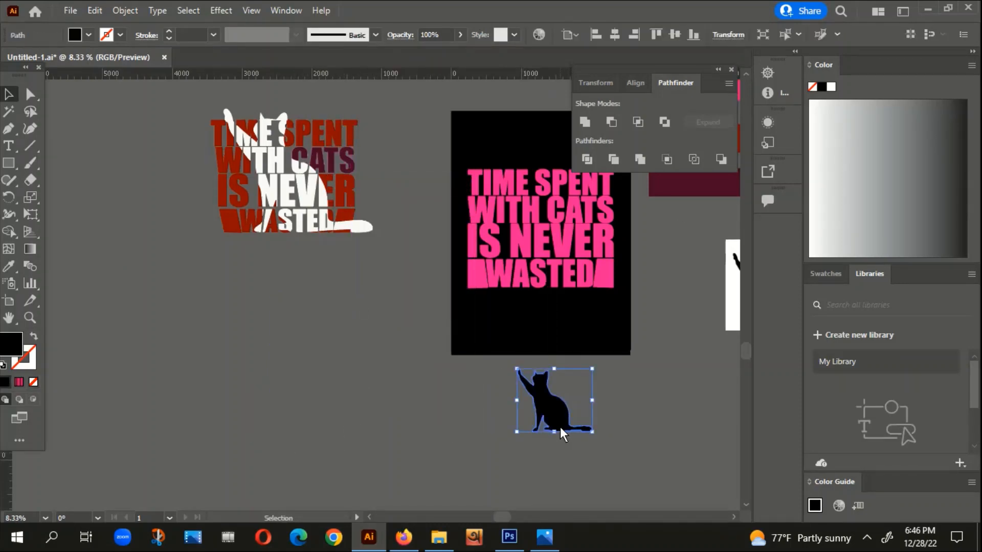
drag(593, 369, 629, 337)
right_click(544, 367)
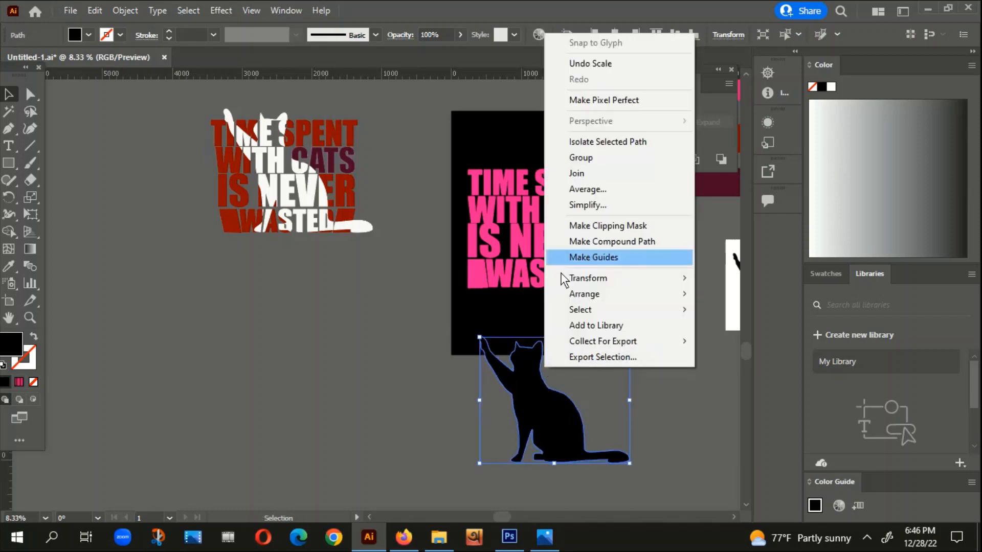
mouse_move(607, 293)
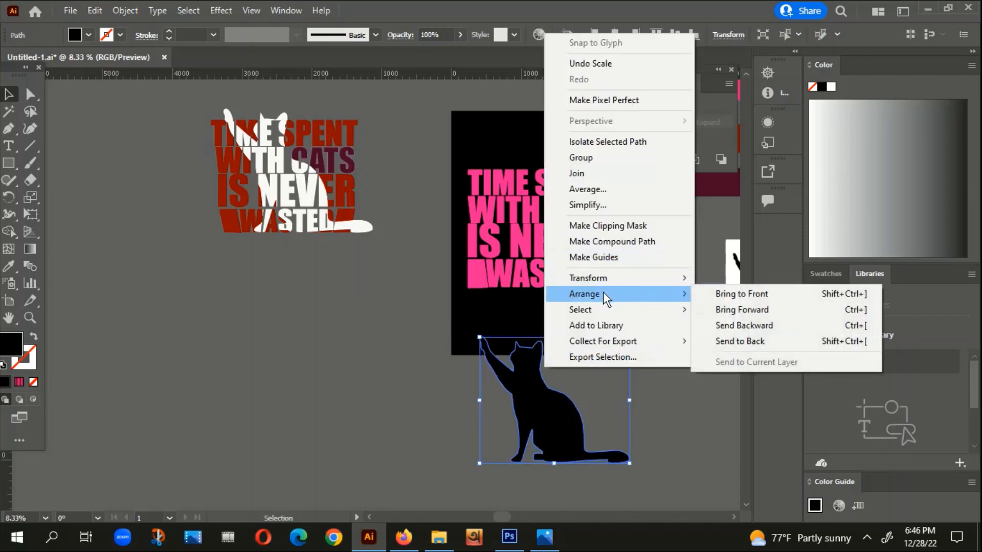
click(791, 293)
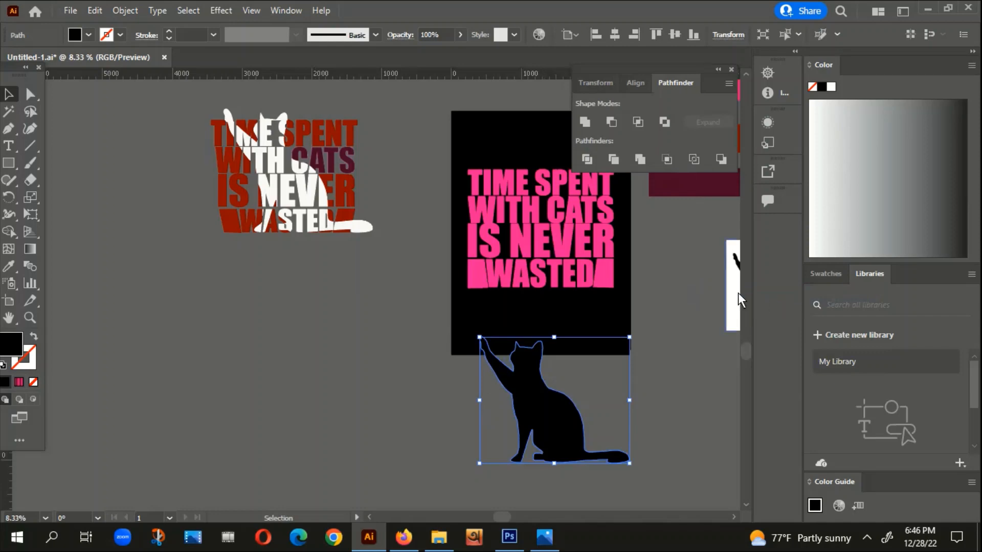
Step: Give the cat silhouette the reference cat's off-white fill with the Eyedropper and deselect it
key(i)
click(302, 192)
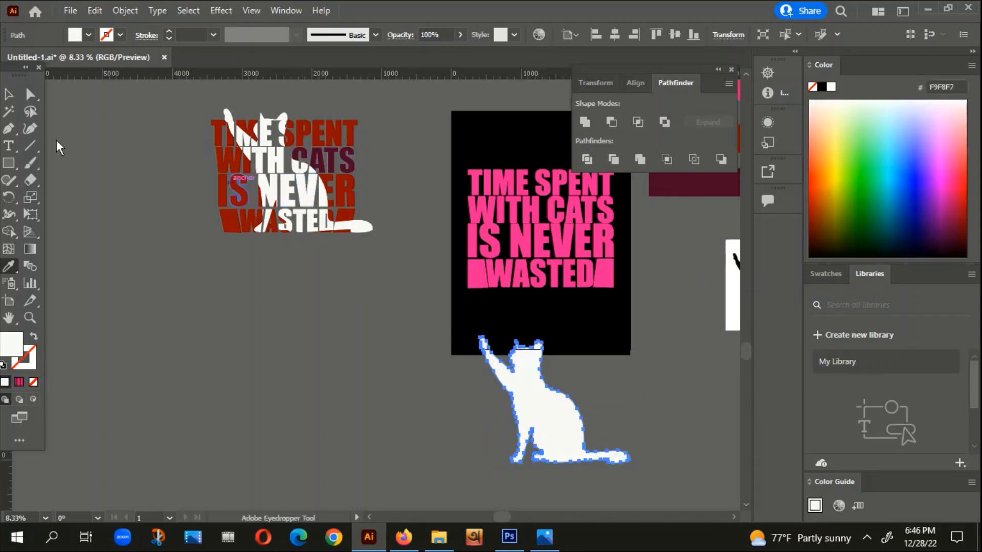
click(8, 94)
click(206, 302)
Step: Place the white cat over the pink slogan with its tail extending past the right filler block
drag(319, 422, 283, 429)
drag(369, 452, 385, 268)
scroll(407, 286, up, 3)
scroll(408, 286, down, 2)
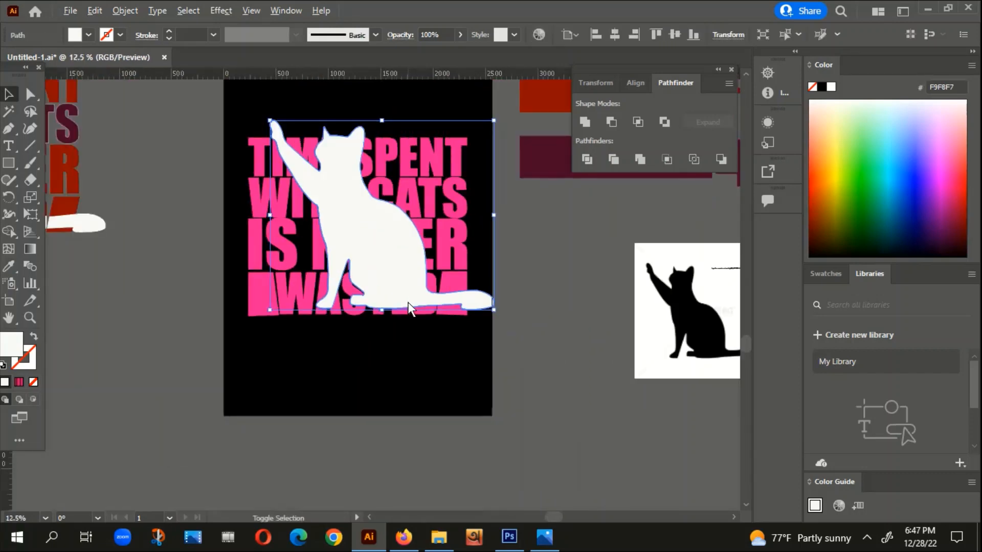
scroll(334, 169, up, 2)
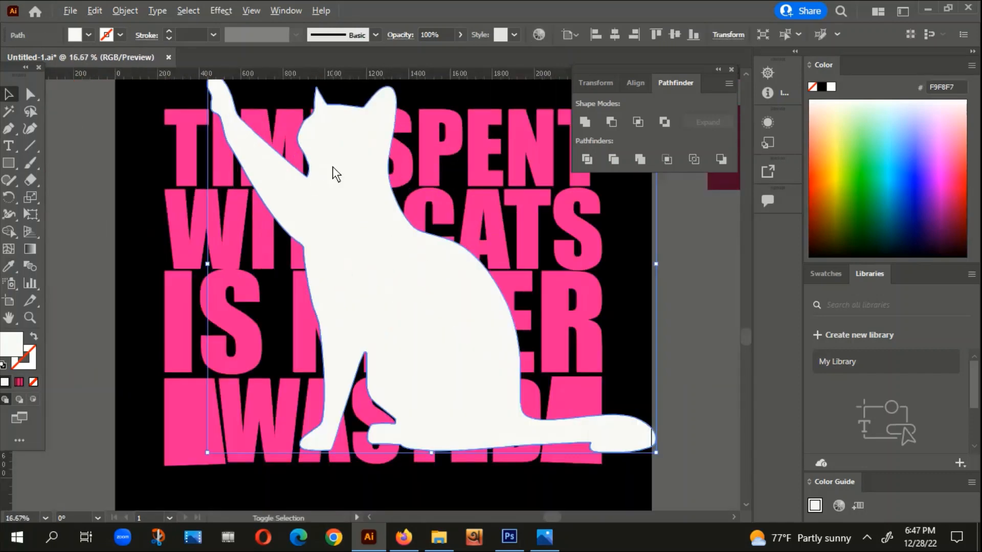
mouse_move(473, 357)
mouse_down()
mouse_move(546, 362)
mouse_move(477, 345)
mouse_move(502, 332)
mouse_move(485, 348)
mouse_up()
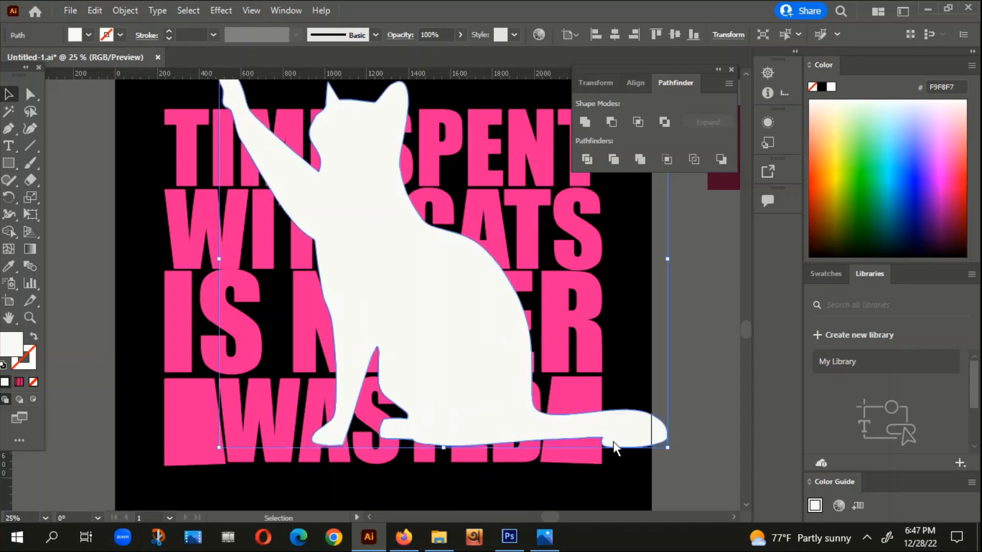
Step: Align the cat's lowest edge with the slogan's bottom and its tail notch with the right filler block's outer edge
scroll(613, 441, up, 5)
drag(563, 346, 567, 366)
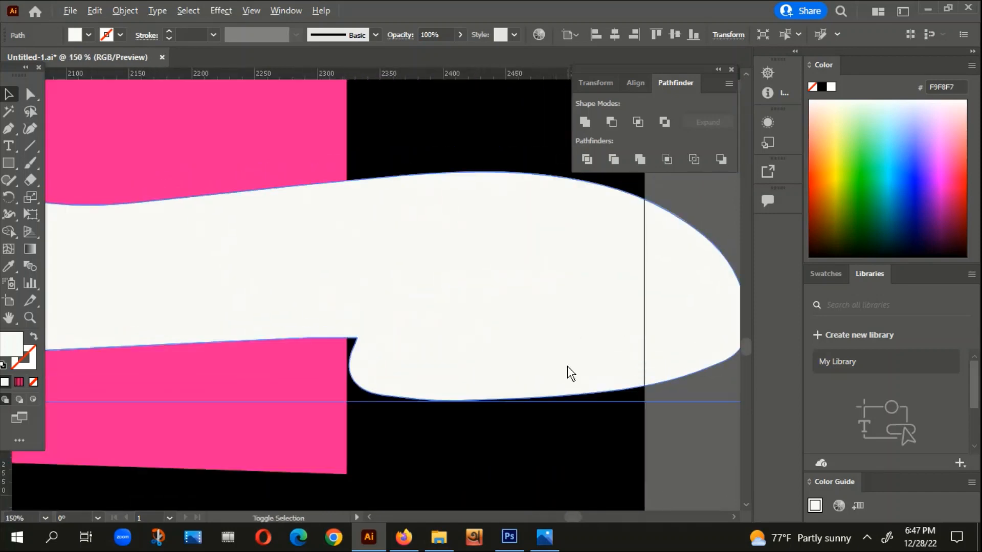
scroll(538, 386, down, 5)
drag(386, 235, 387, 253)
scroll(340, 332, down, 2)
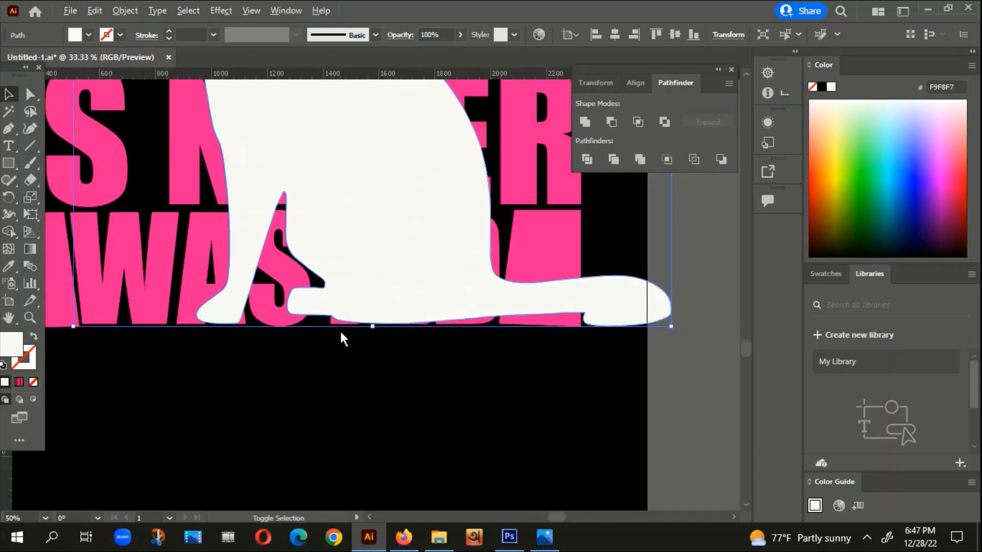
scroll(320, 419, right, 5)
scroll(444, 320, up, 5)
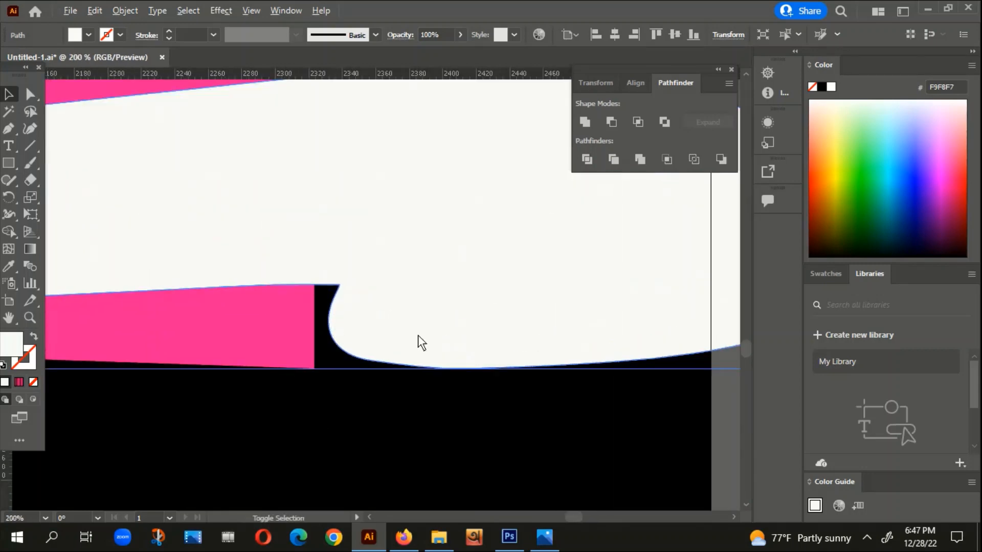
drag(418, 335, 407, 333)
click(393, 400)
Step: Stretch the cat slightly taller from its top edge so its paw and ears rise further above TIME SPENT
scroll(403, 406, down, 6)
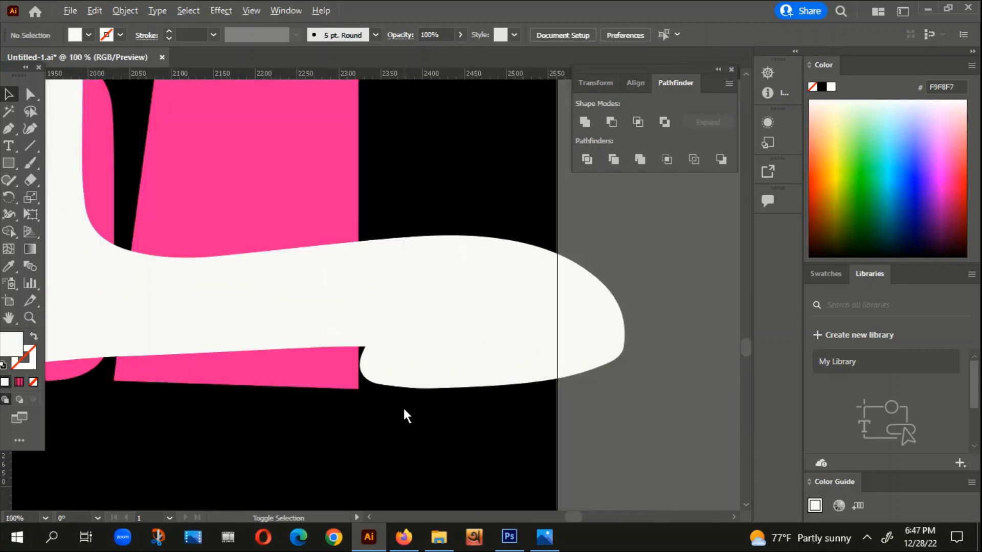
drag(102, 431, 325, 514)
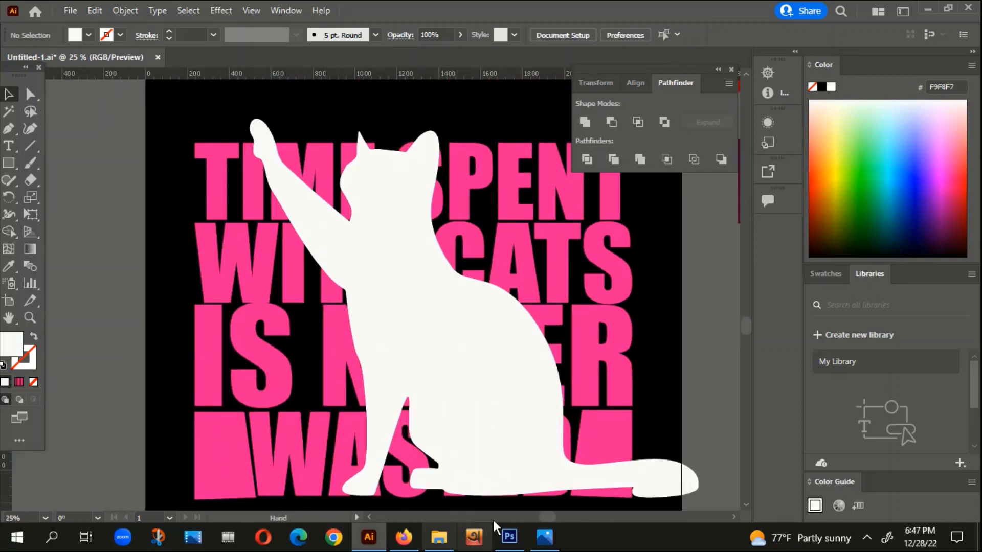
scroll(398, 222, up, 3)
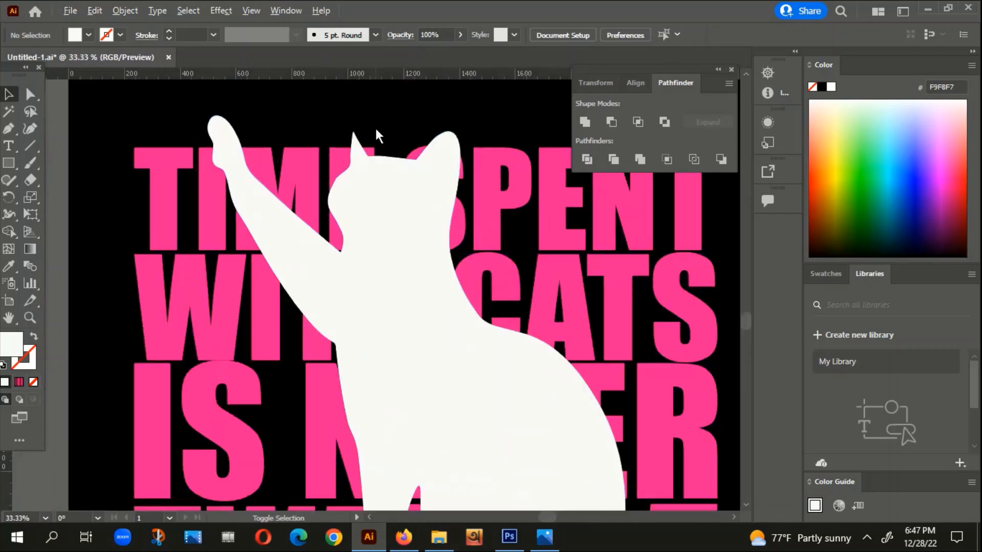
click(365, 224)
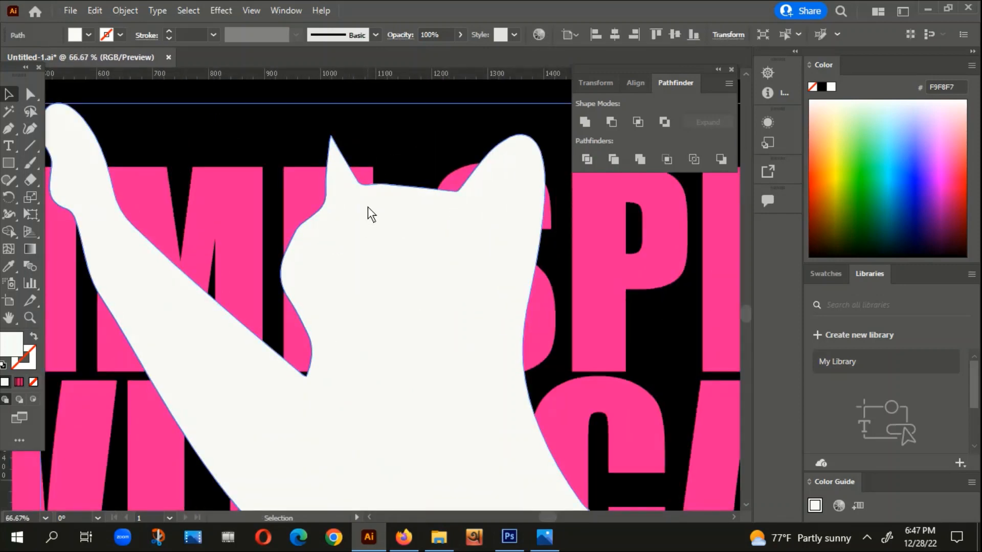
scroll(367, 207, up, 1)
drag(327, 193, 331, 204)
scroll(330, 204, down, 2)
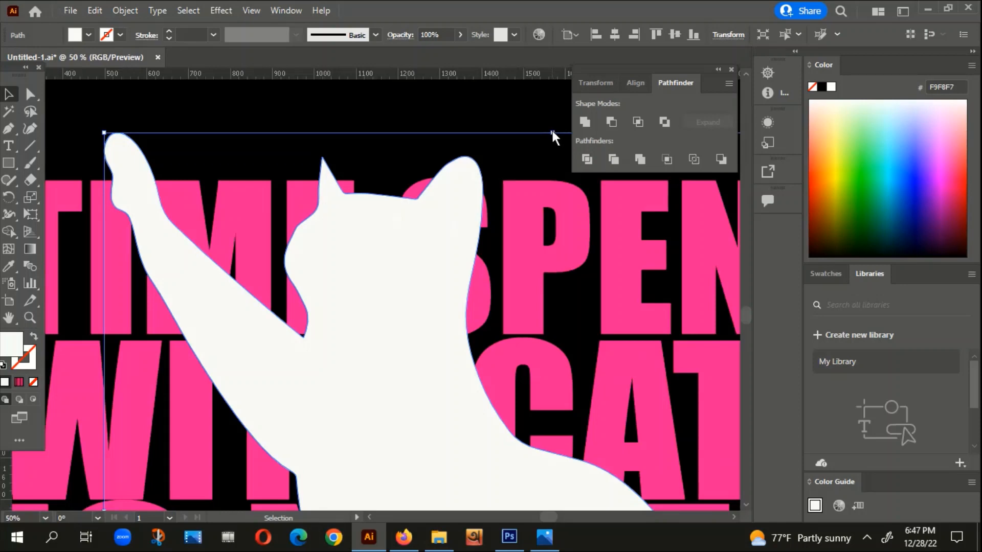
mouse_move(552, 131)
mouse_down()
mouse_move(550, 110)
mouse_move(540, 120)
mouse_up()
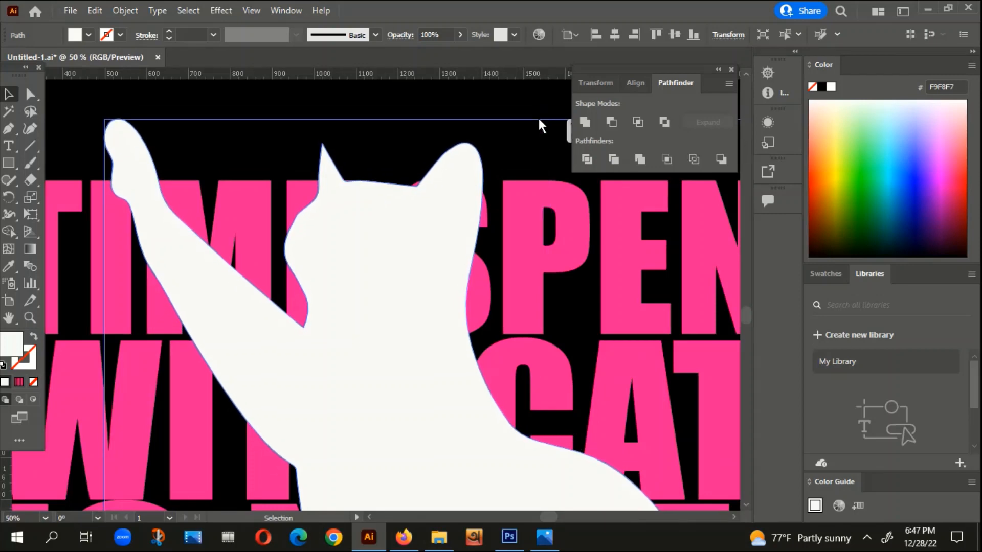
click(415, 111)
scroll(409, 116, down, 4)
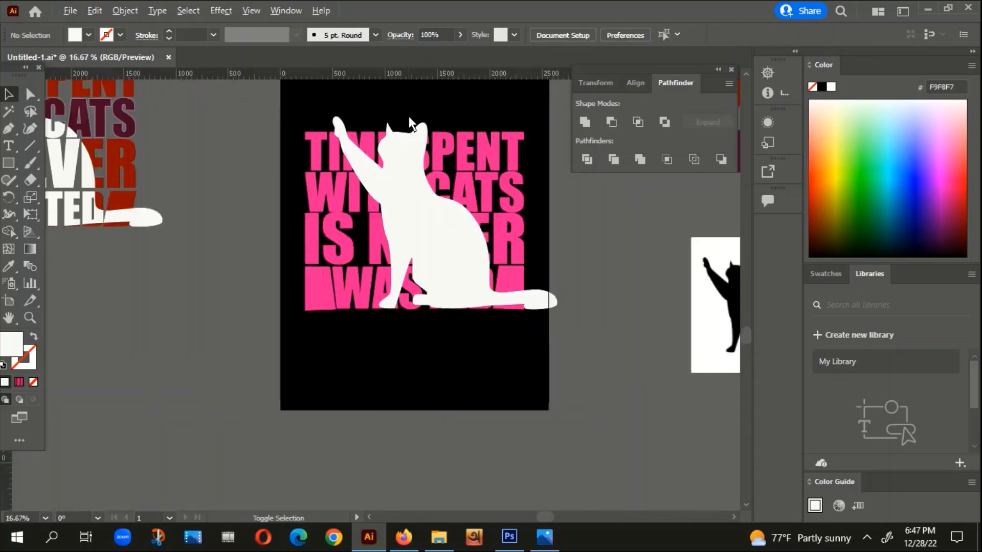
click(425, 227)
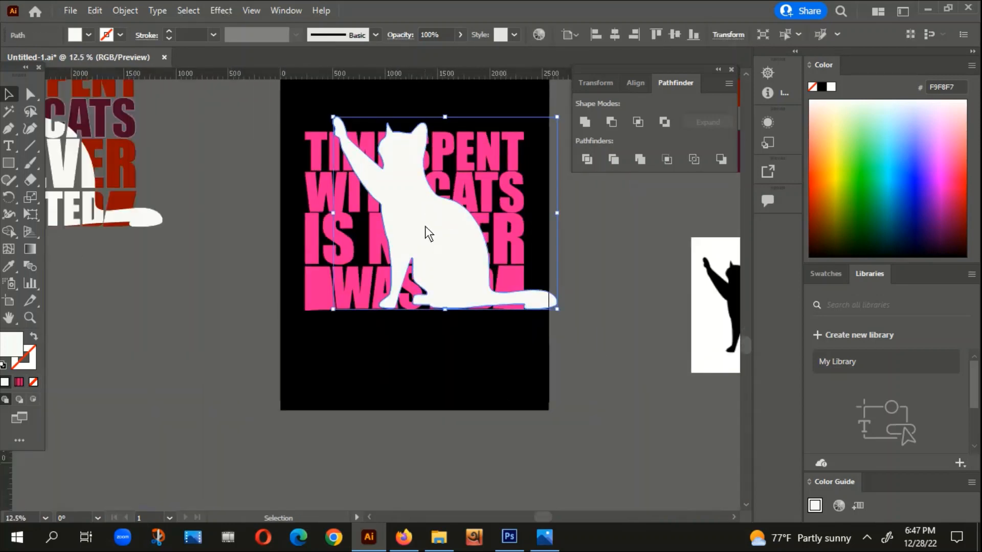
key(a)
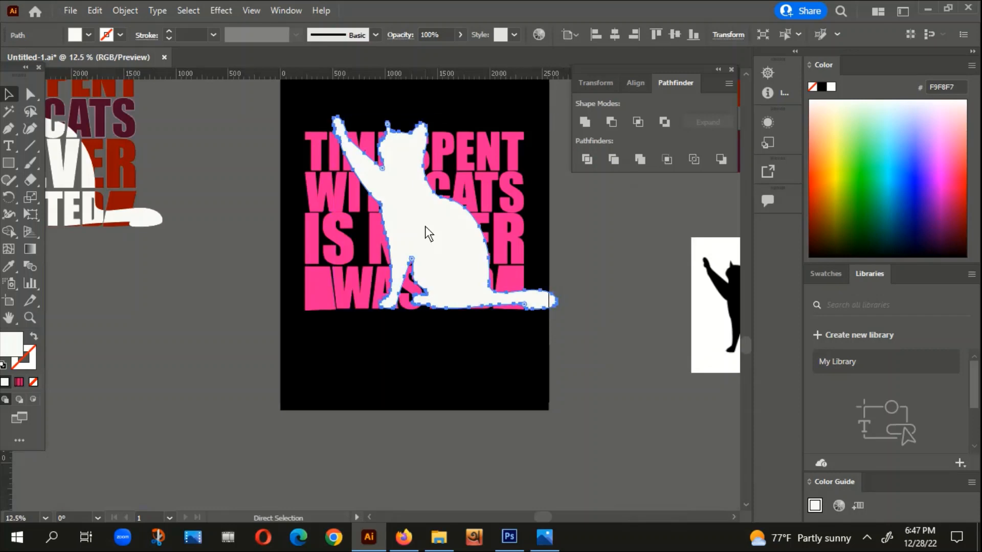
key(v)
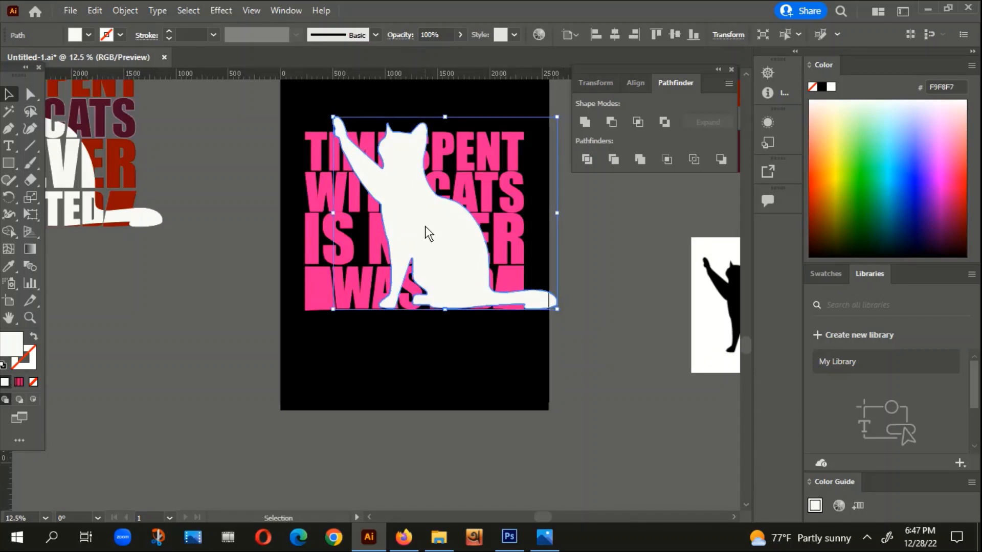
key(a)
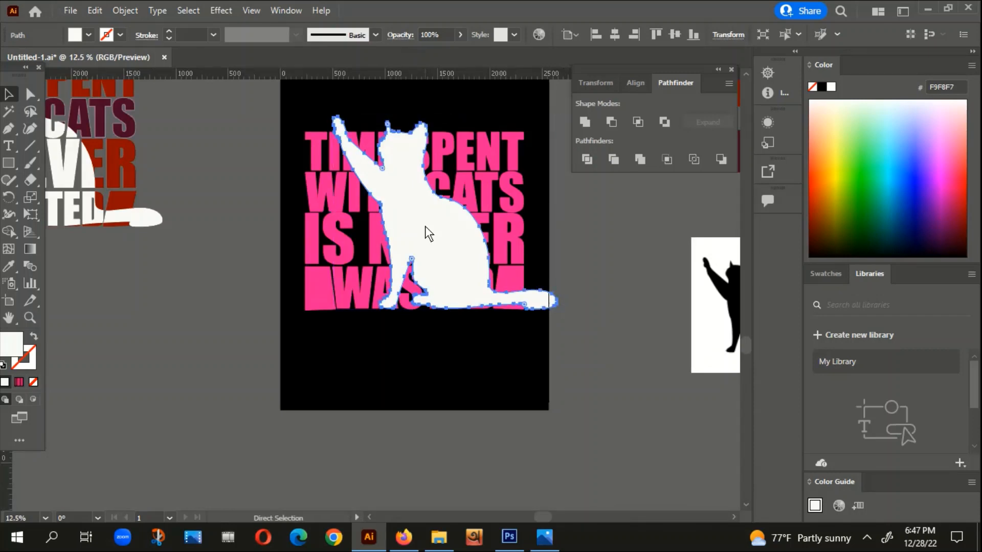
key(v)
click(258, 306)
drag(428, 215, 512, 197)
key(ctrl+z)
key(a)
key(ctrl+shift+a)
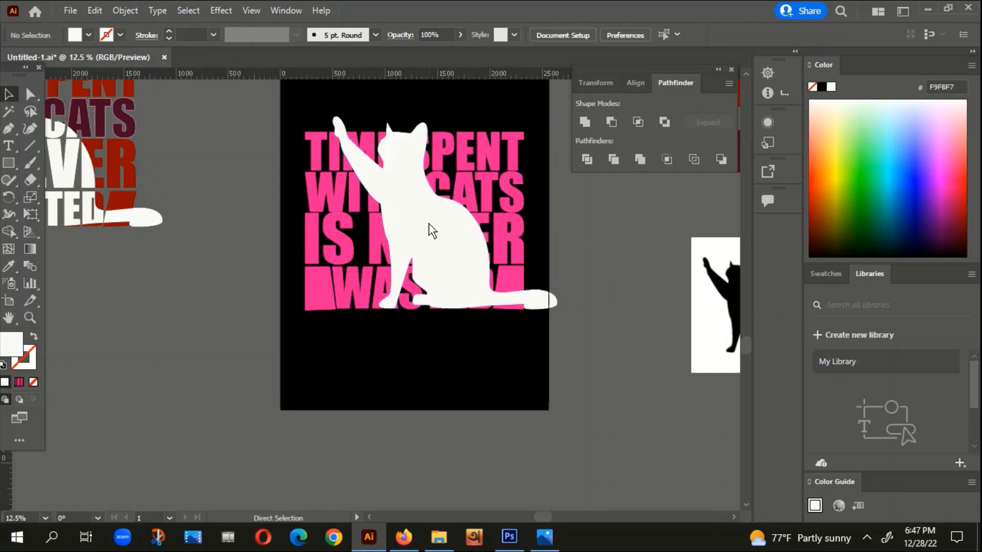
key(v)
drag(429, 223, 480, 214)
key(ctrl+z)
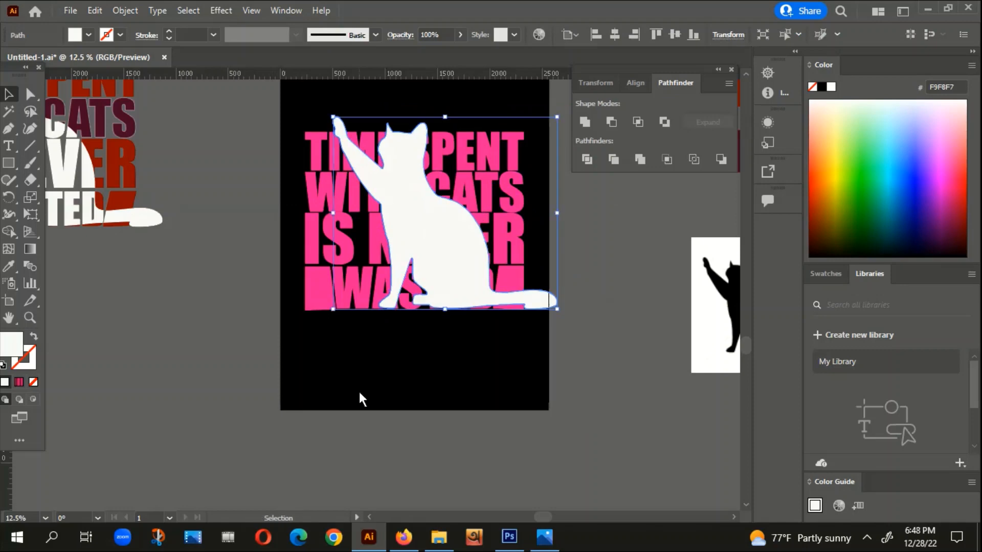
click(393, 402)
Step: Select the pink slogan together with the white cat and split them along their overlaps with Pathfinder Divide
scroll(392, 400, down, 1)
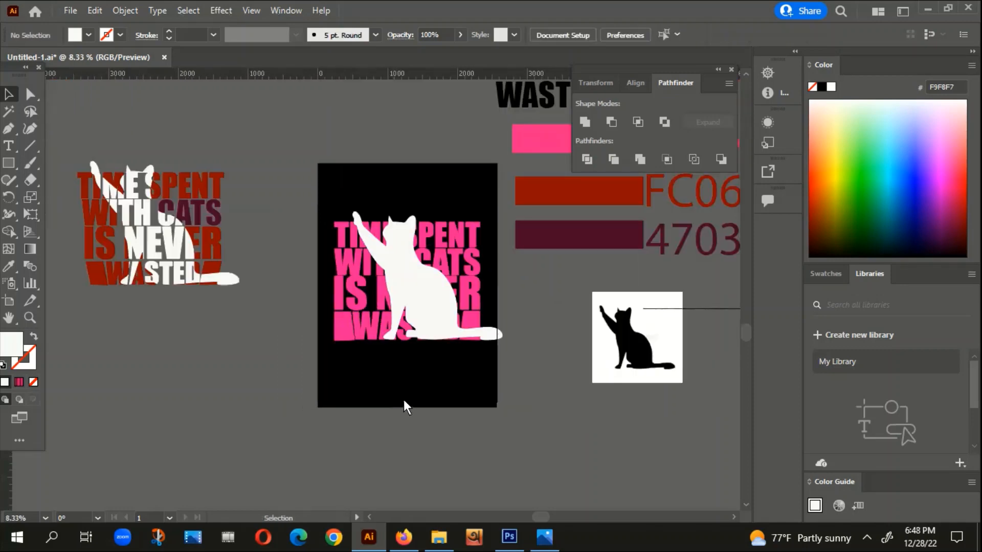
click(453, 238)
scroll(389, 247, up, 2)
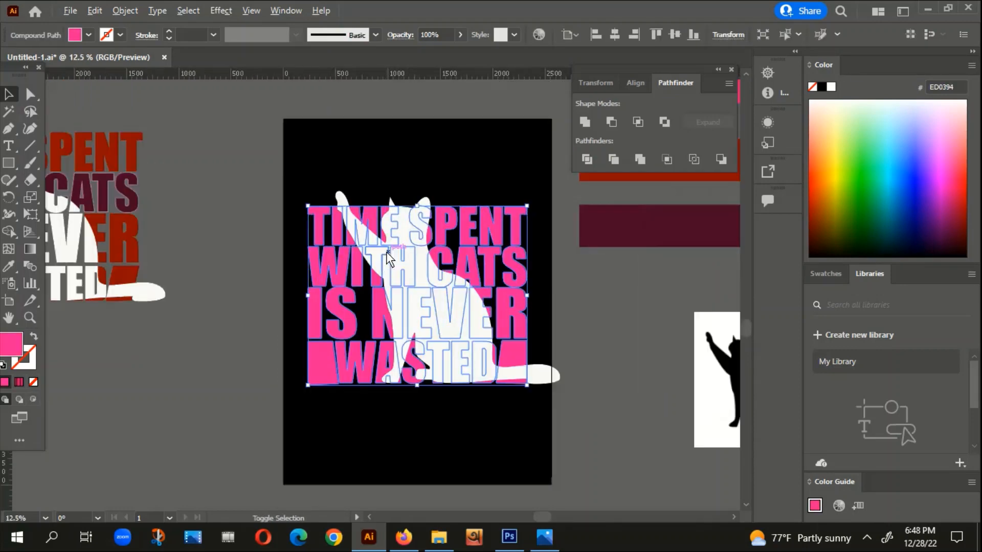
click(456, 151)
scroll(476, 188, up, 1)
click(464, 197)
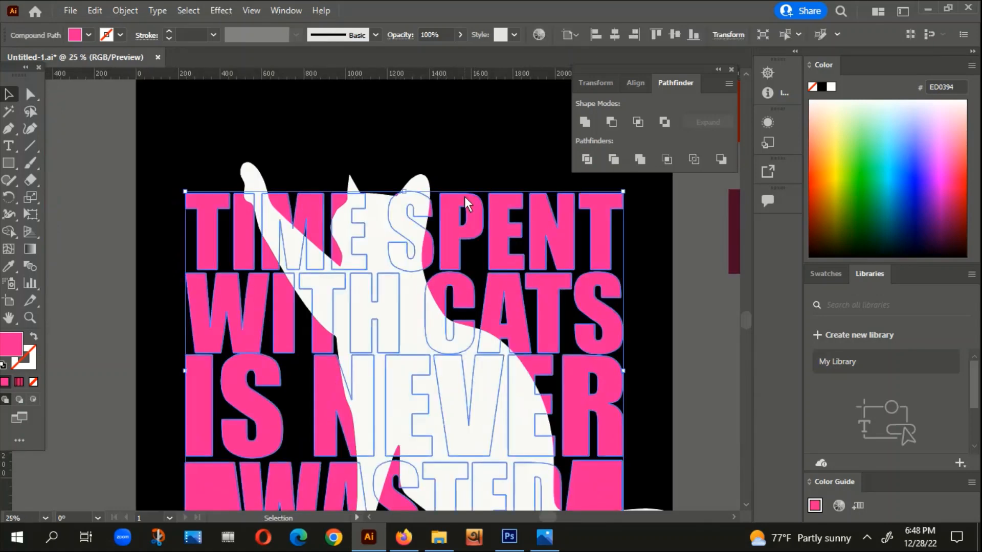
shift+click(423, 191)
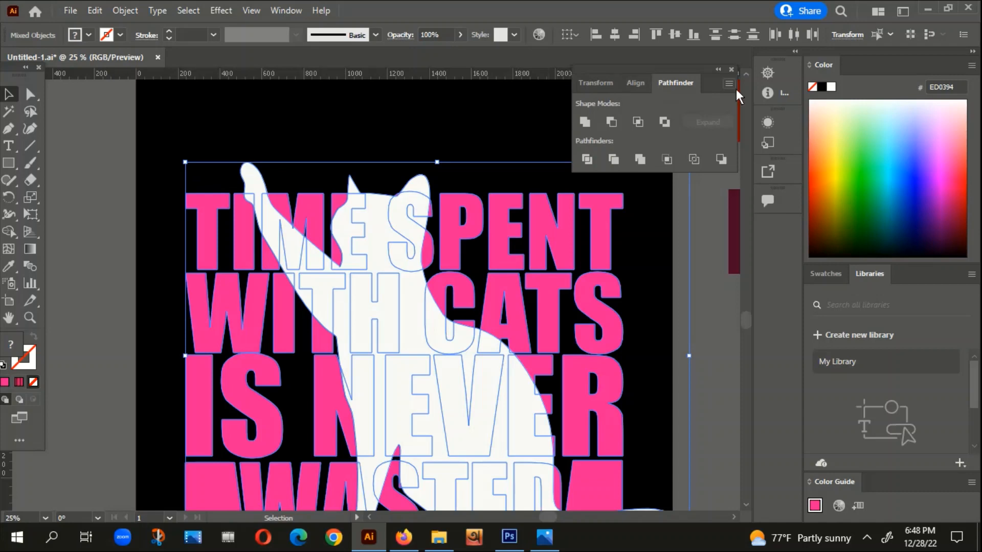
click(587, 159)
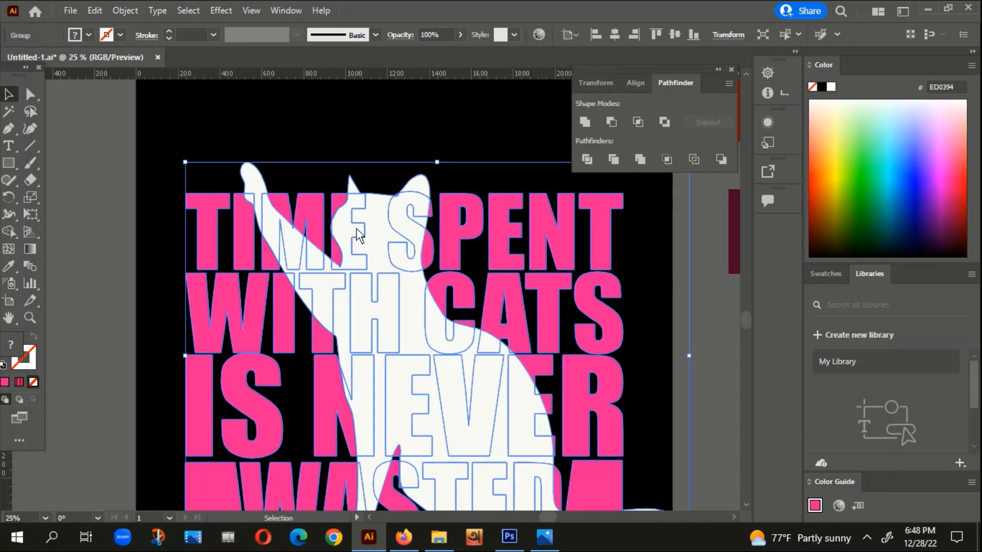
Step: Ungroup the divided slogan and cat pieces and deselect them
click(425, 138)
click(417, 177)
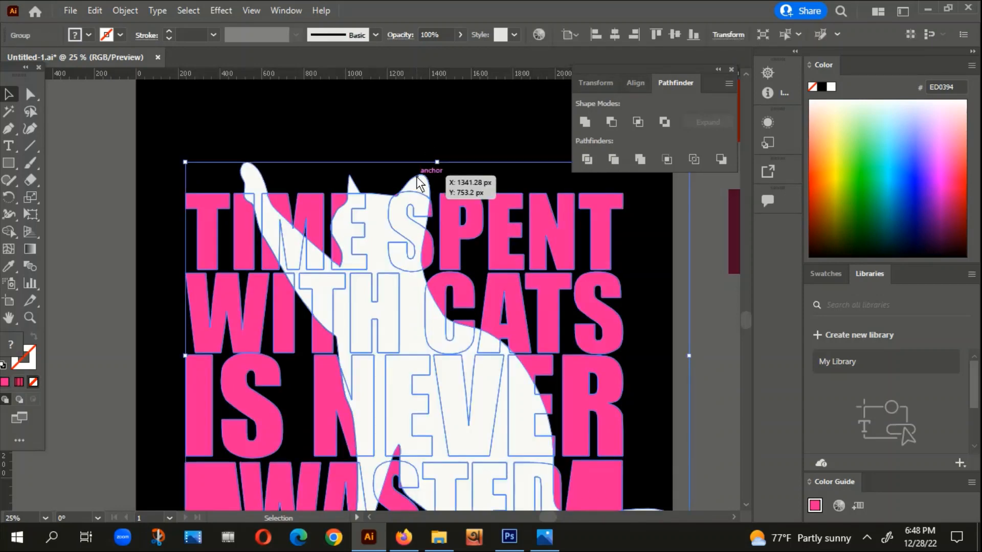
right_click(417, 177)
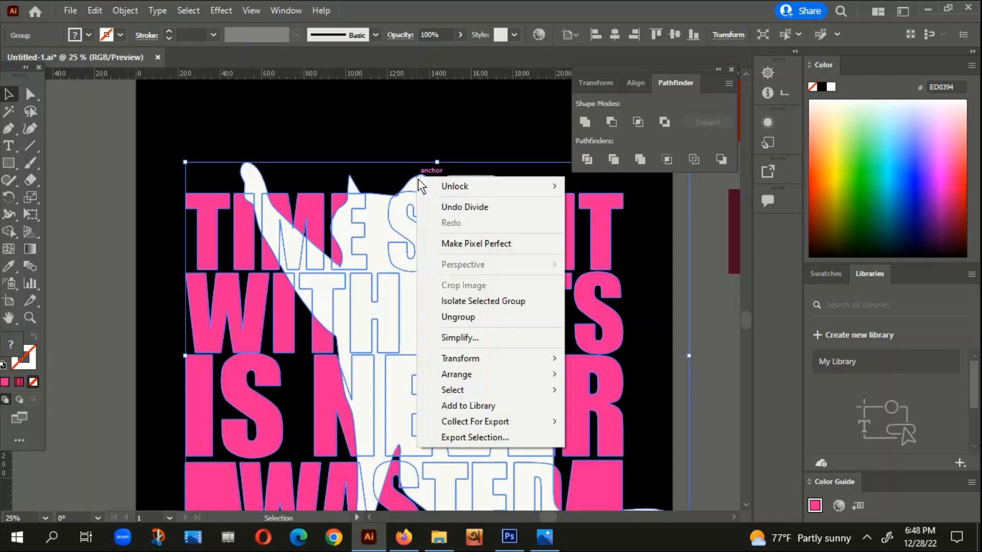
click(462, 317)
click(410, 143)
scroll(420, 161, down, 1)
drag(439, 134, 375, 120)
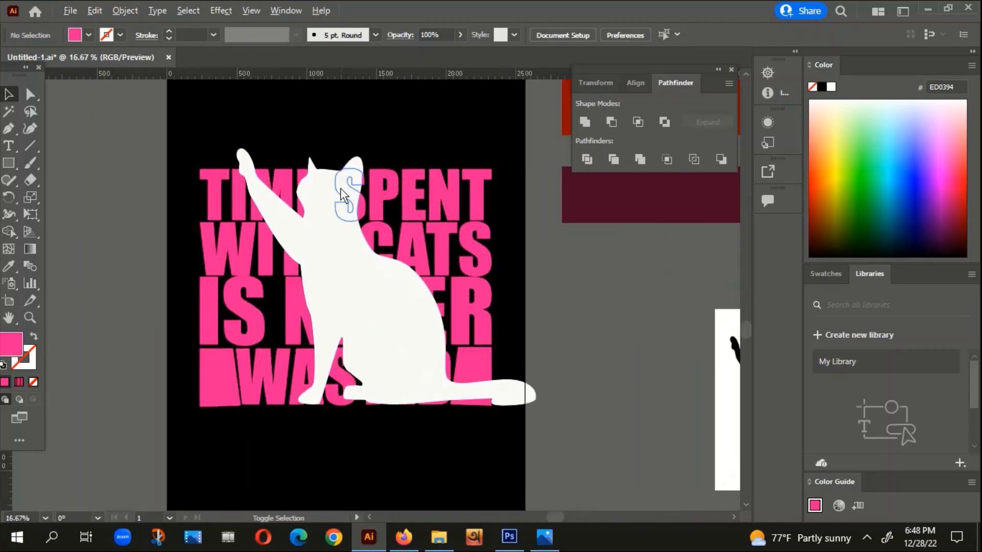
Step: Fill the cat's body area between the letters with orange C9650A and deselect it
scroll(339, 192, up, 3)
click(339, 171)
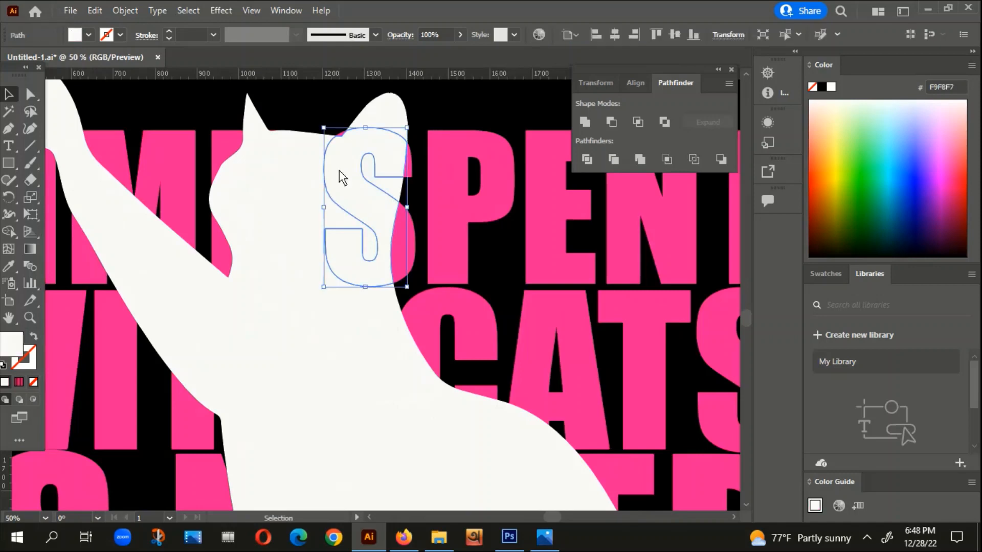
click(331, 117)
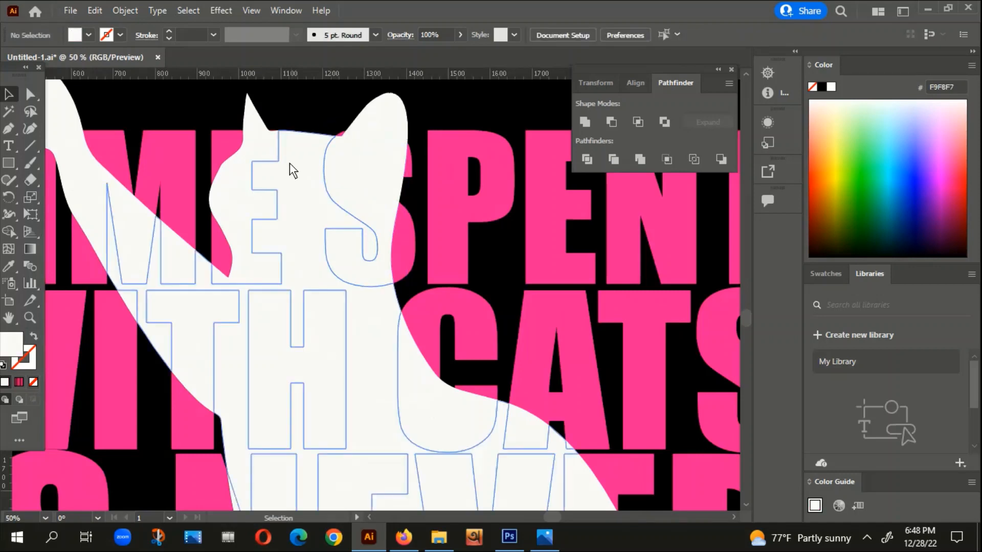
scroll(293, 136, down, 1)
click(294, 136)
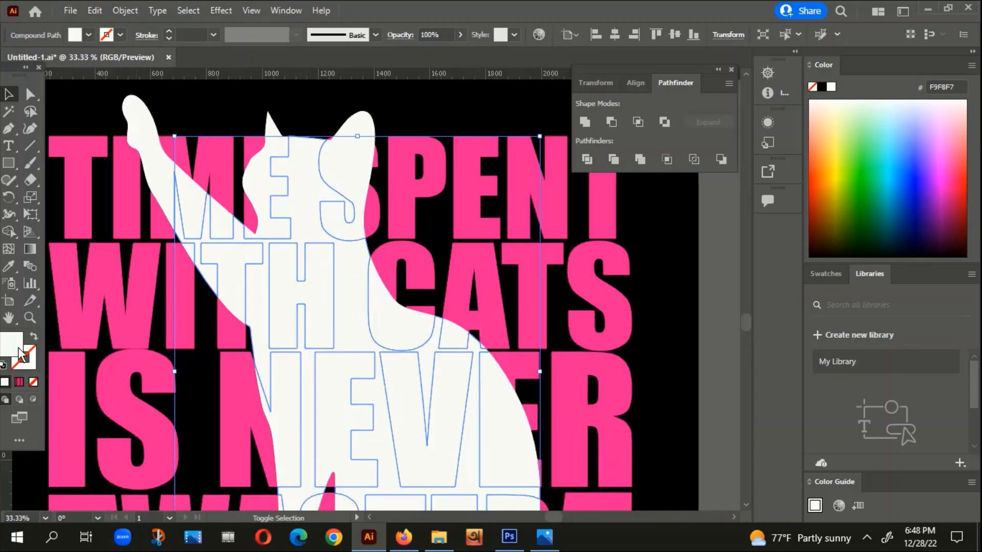
double_click(18, 350)
click(545, 205)
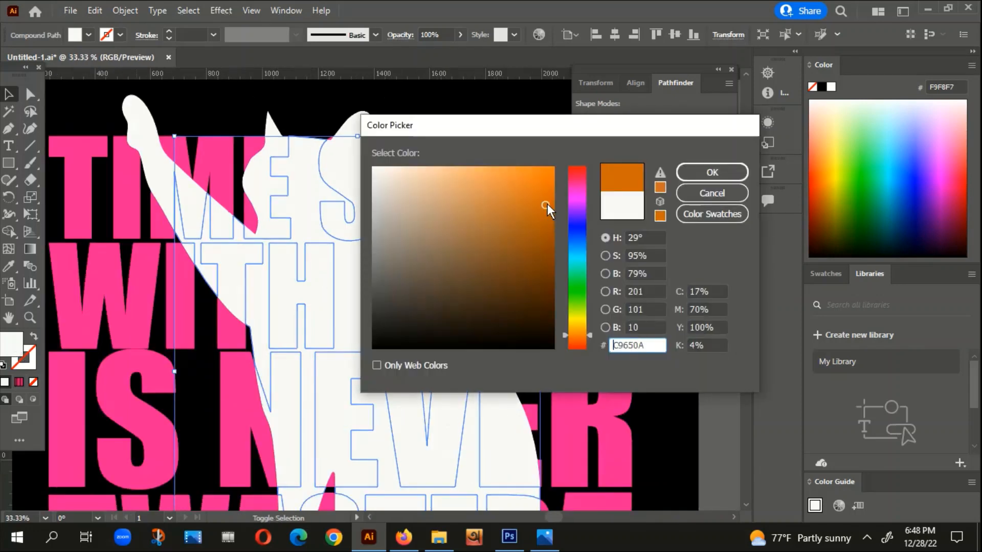
click(699, 175)
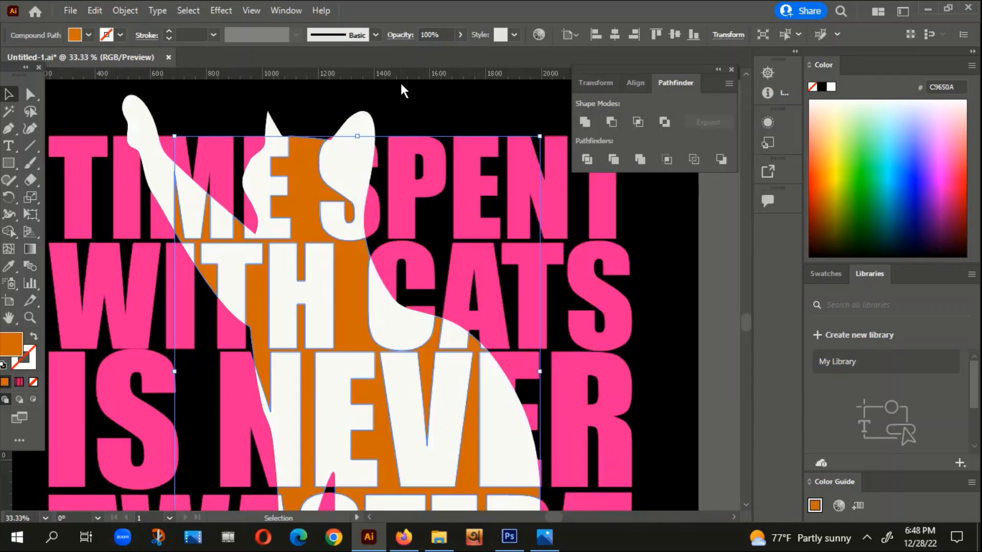
click(400, 102)
Step: Examine the divided pieces around the cat's legs, raised arm and paw against the slogan letters
scroll(411, 164, down, 3)
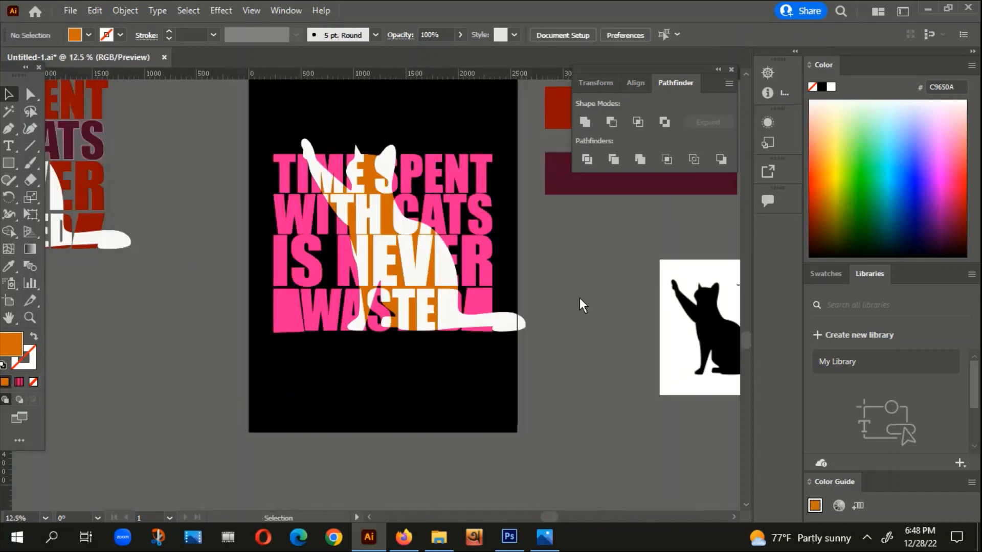
drag(557, 297, 543, 247)
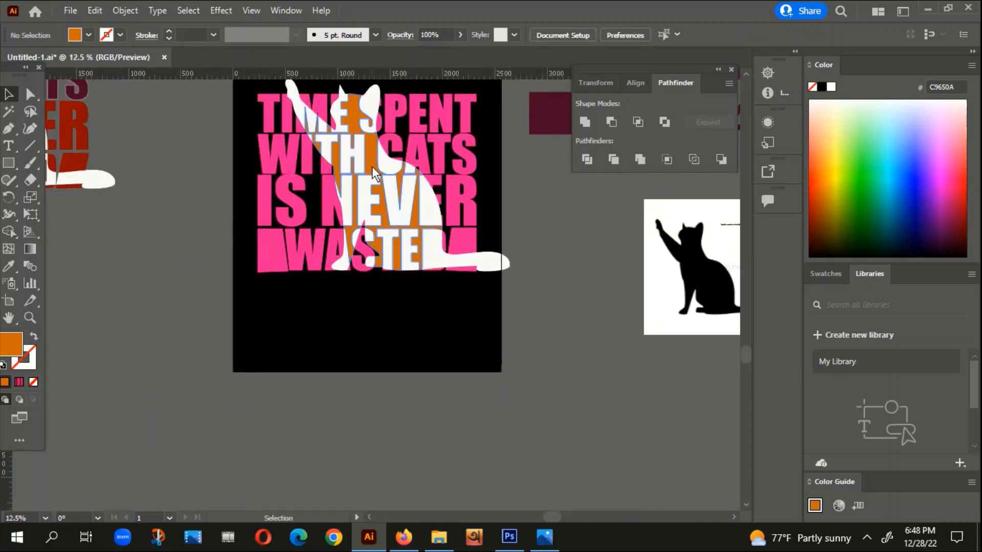
scroll(364, 173, up, 3)
click(379, 134)
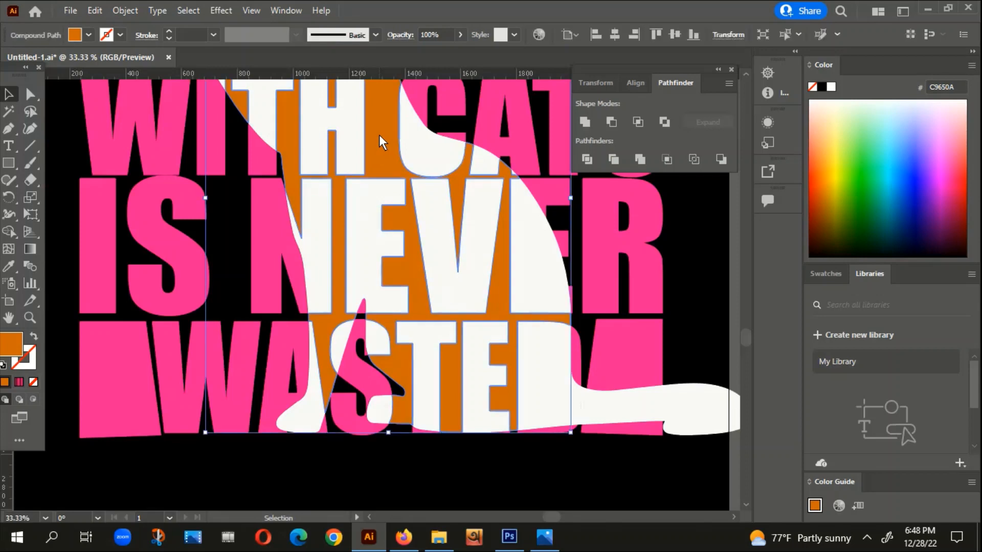
click(312, 476)
scroll(314, 492, up, 2)
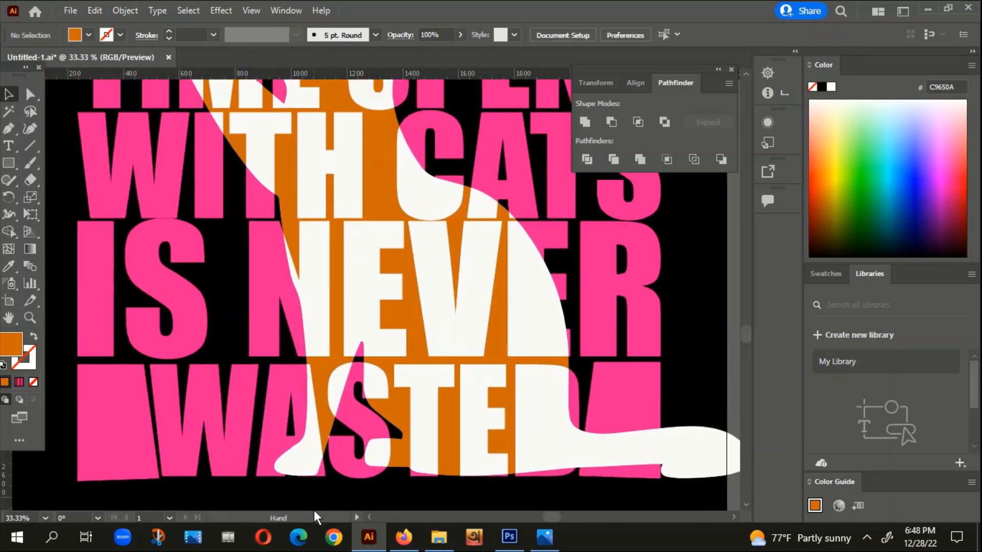
scroll(371, 351, down, 1)
drag(267, 160, 293, 254)
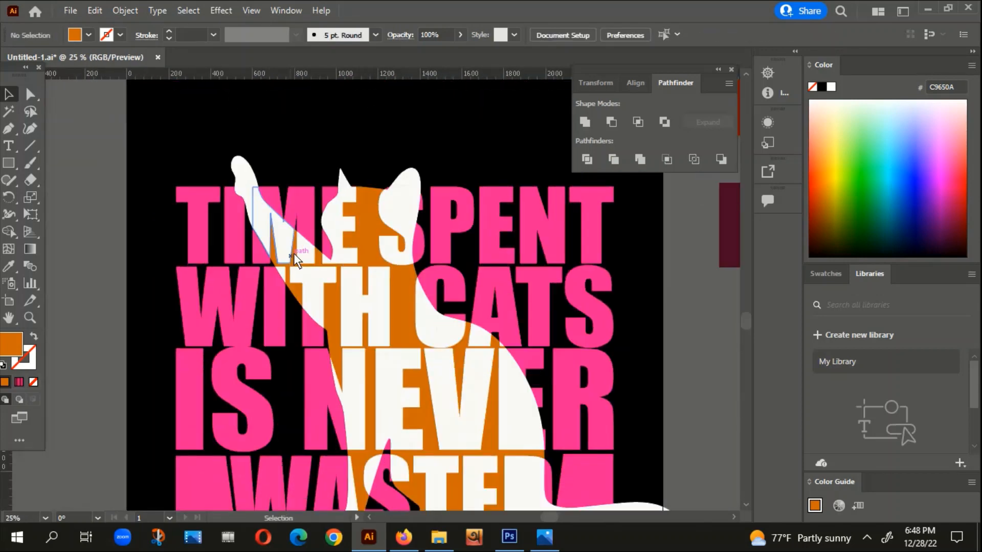
scroll(253, 194, up, 2)
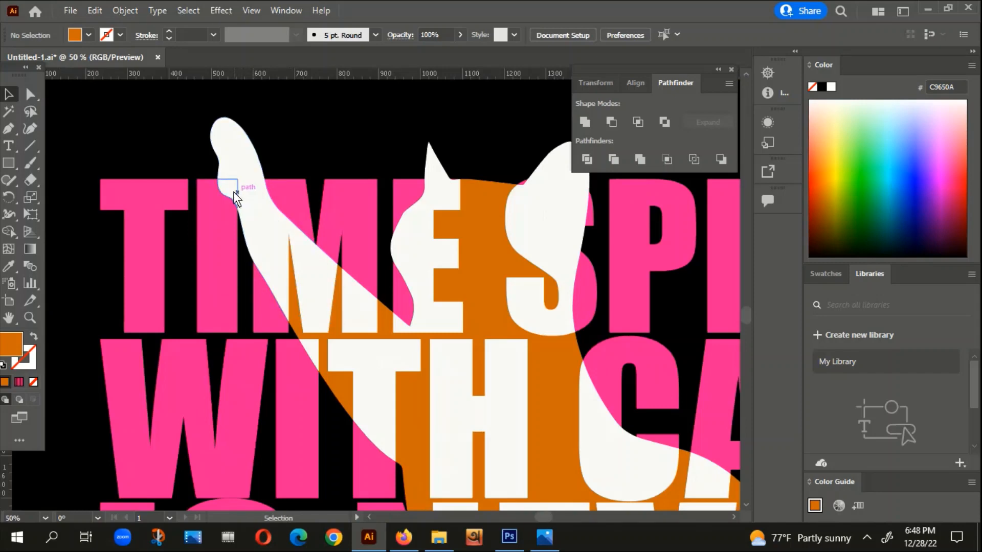
Step: Select the white fragments of the I, M and E in TIME that lie inside the cat
click(232, 190)
scroll(232, 191, up, 2)
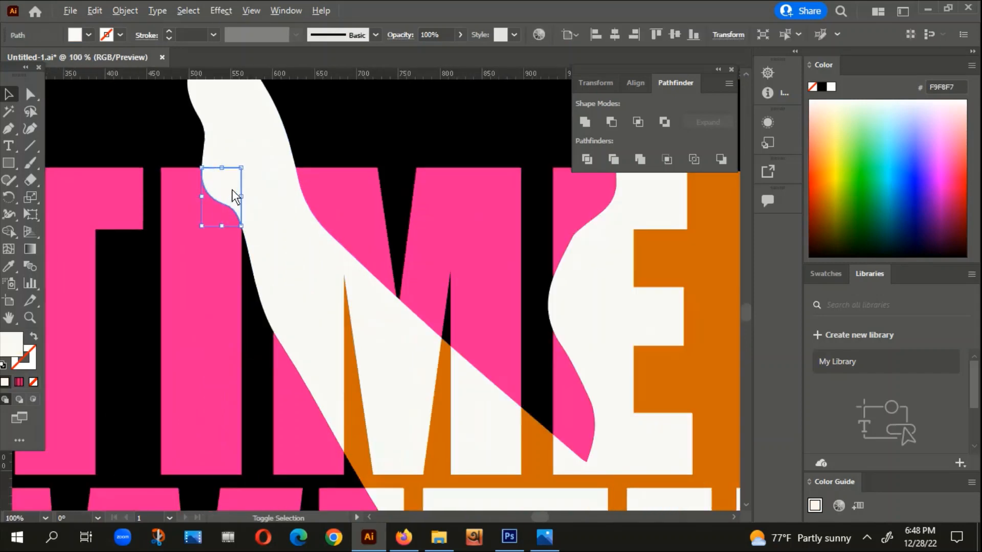
shift+click(284, 199)
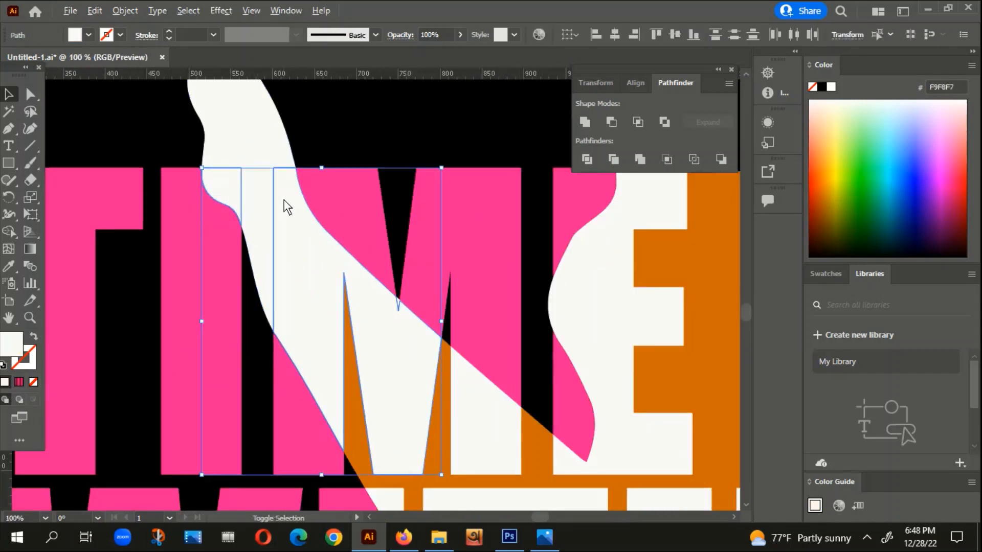
scroll(284, 199, down, 2)
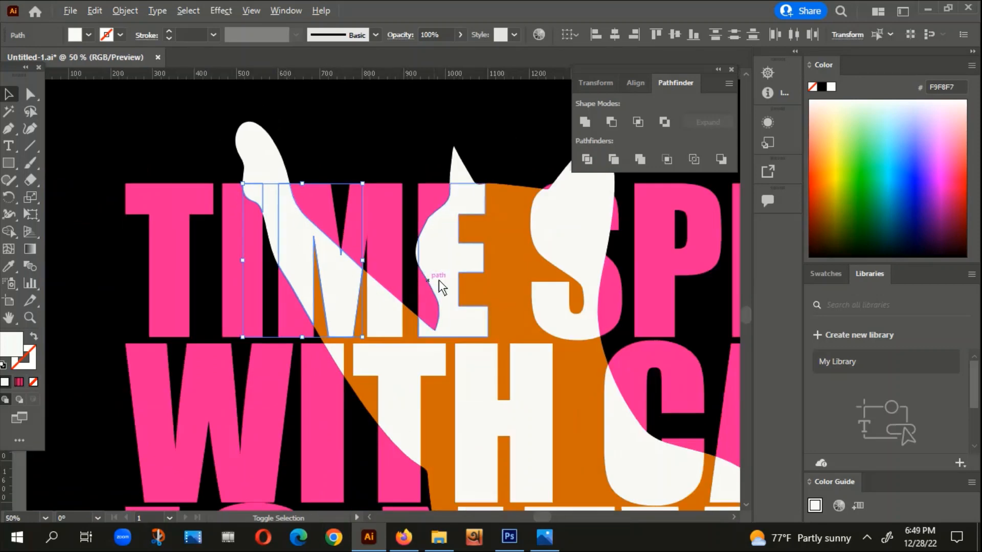
scroll(277, 285, down, 1)
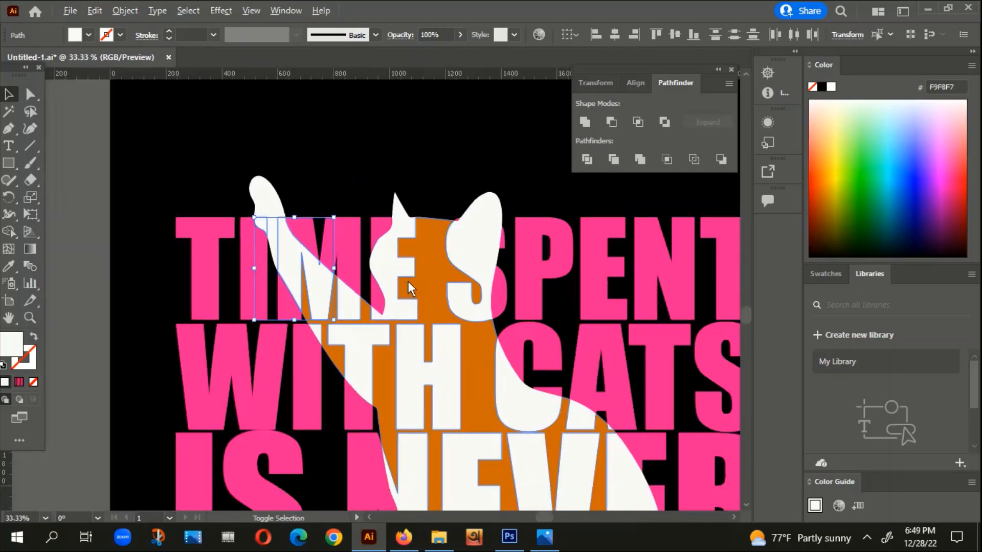
scroll(372, 268, up, 3)
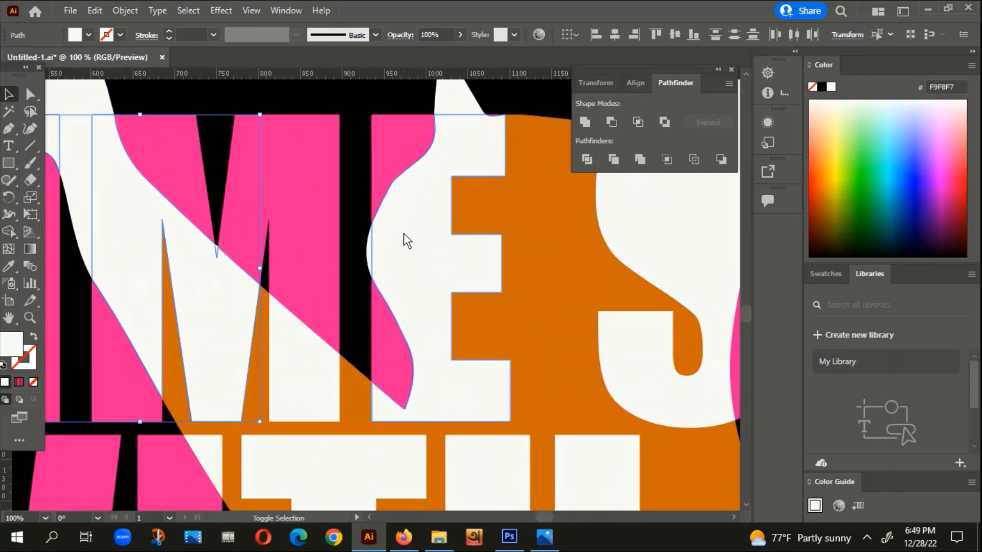
scroll(404, 233, down, 4)
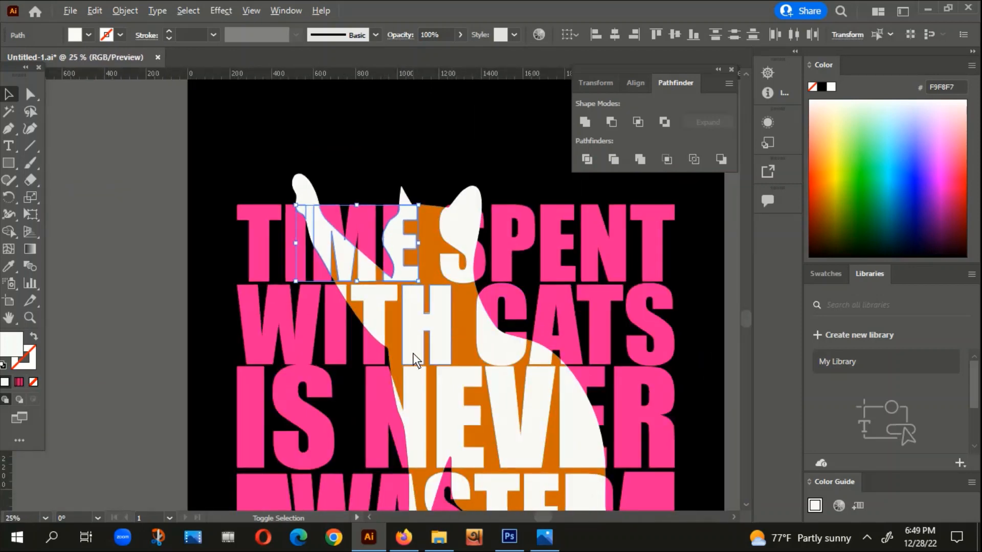
scroll(413, 353, up, 3)
scroll(323, 307, down, 2)
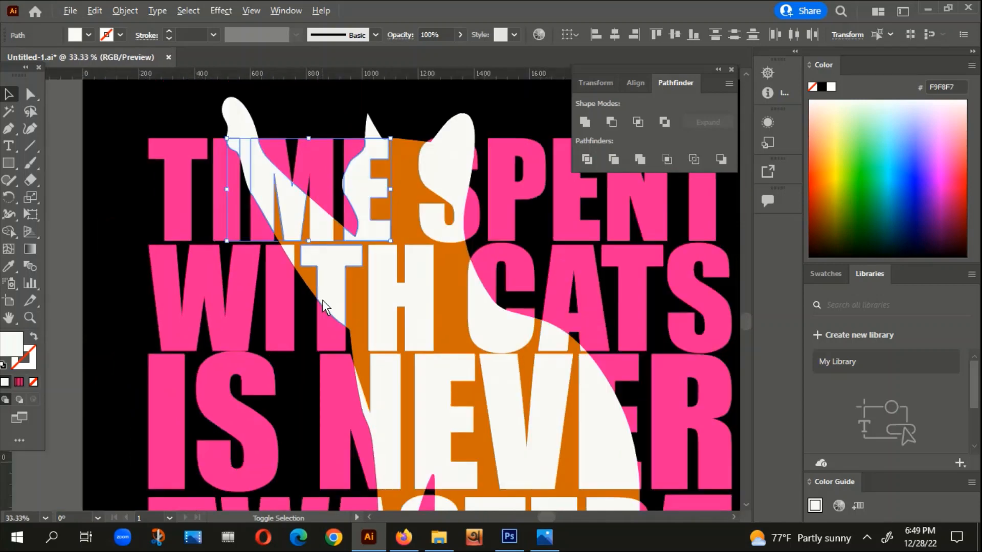
scroll(286, 195, up, 1)
scroll(263, 160, up, 3)
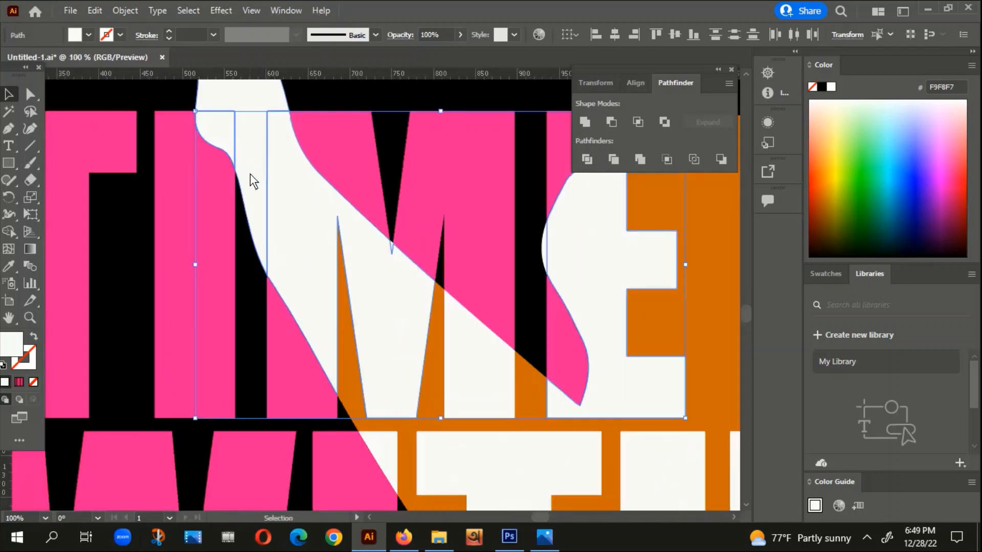
click(250, 174)
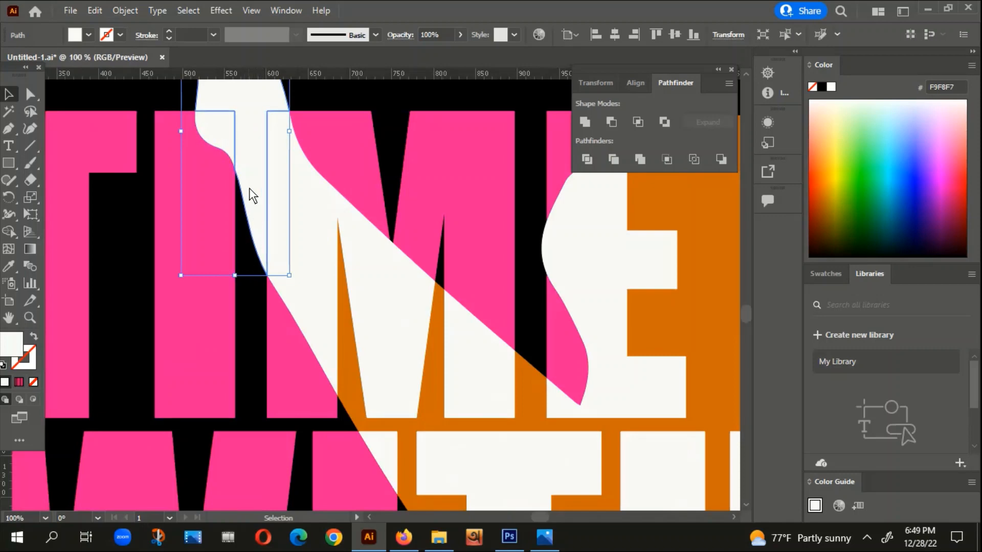
scroll(270, 251, down, 2)
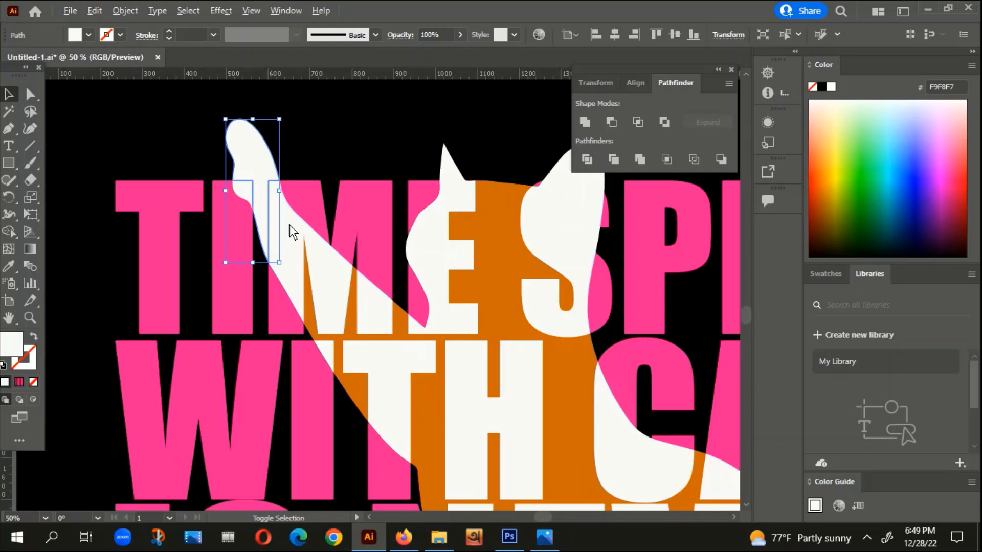
click(378, 134)
drag(379, 135, 248, 114)
scroll(324, 170, down, 1)
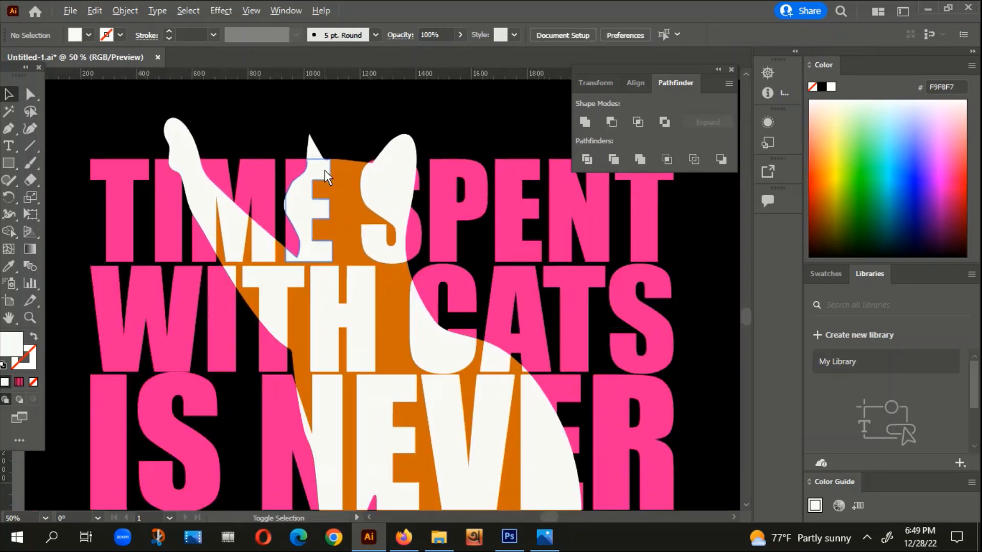
Step: Delete the white sliver after the D in WASTED and the white piece filling the D's counter
drag(470, 483, 352, 131)
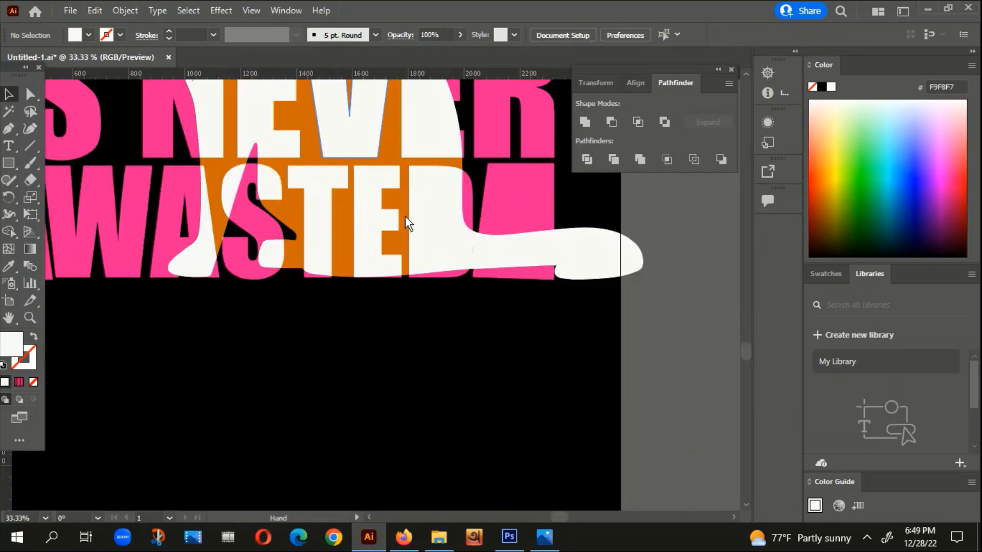
drag(405, 216, 437, 326)
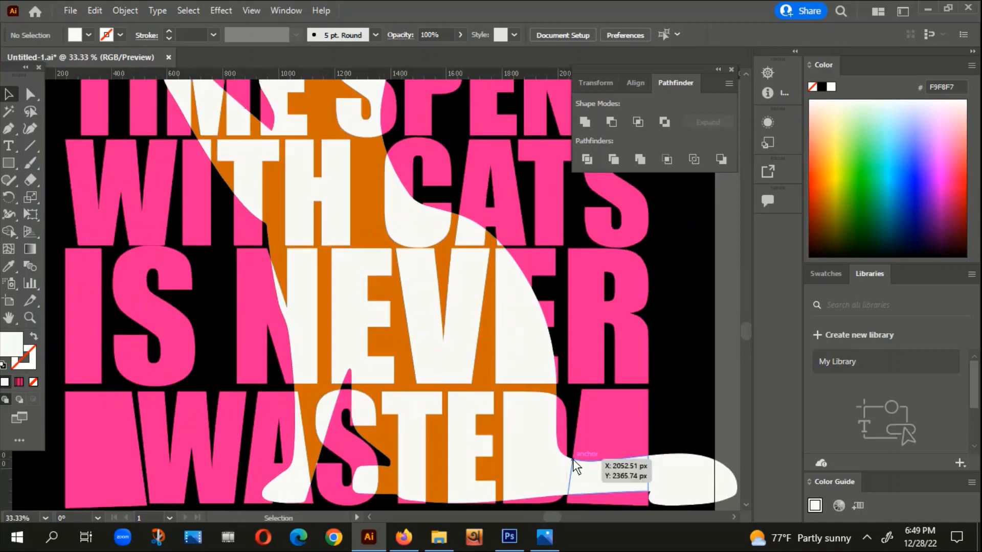
scroll(564, 476, up, 1)
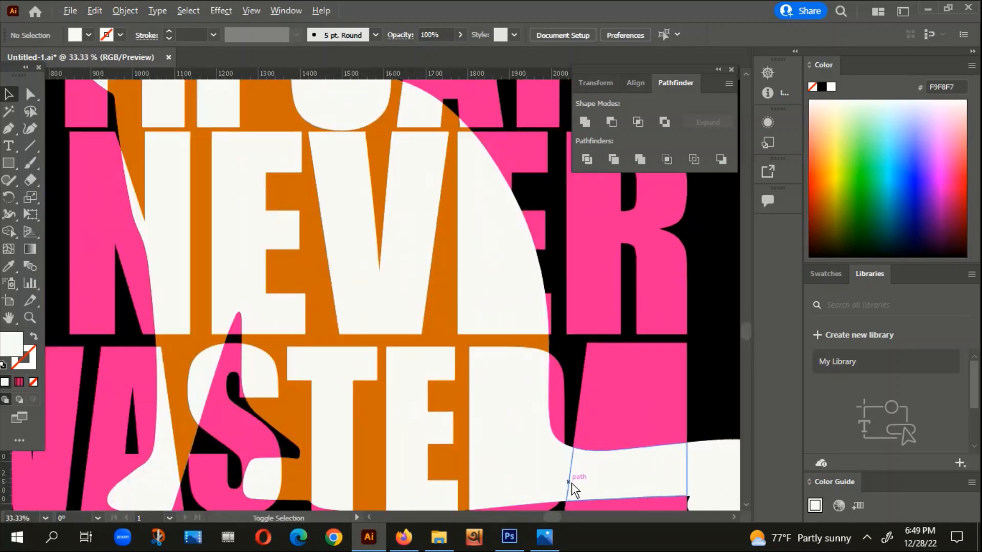
scroll(572, 486, up, 5)
click(554, 350)
scroll(554, 351, down, 3)
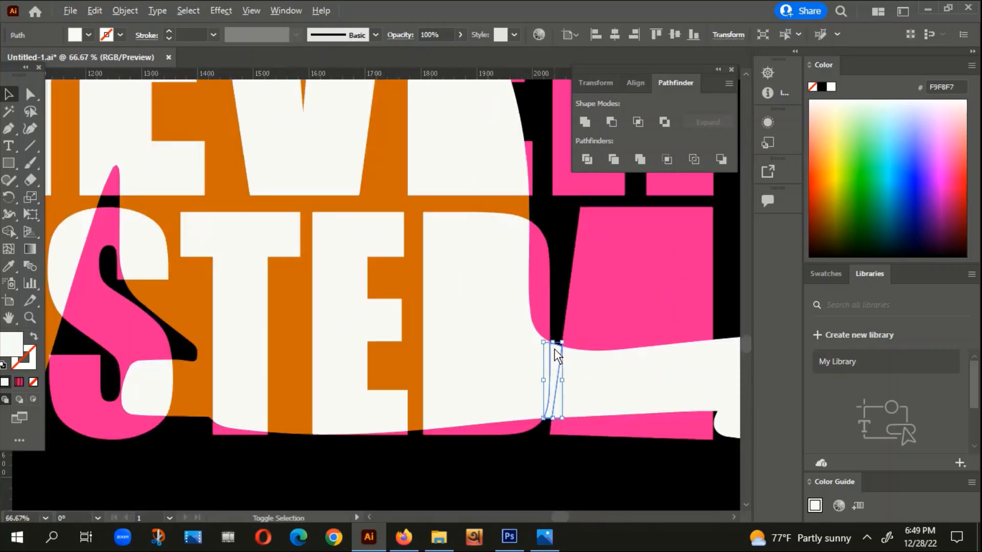
key(Delete)
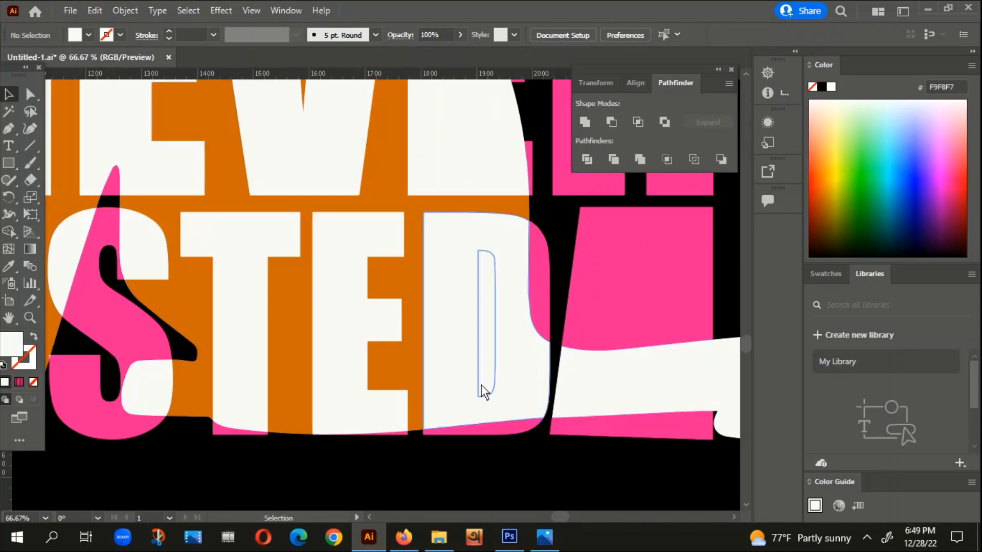
click(489, 328)
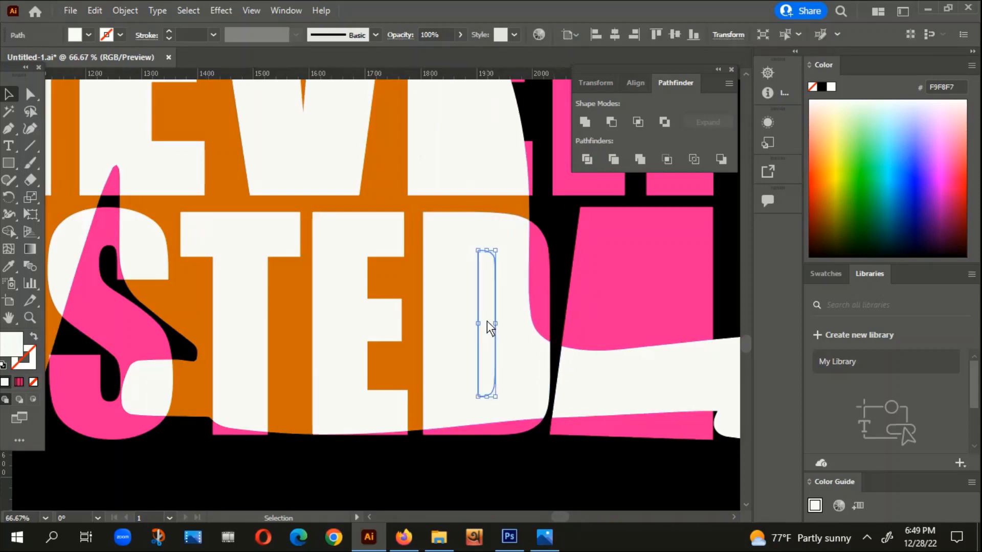
key(Delete)
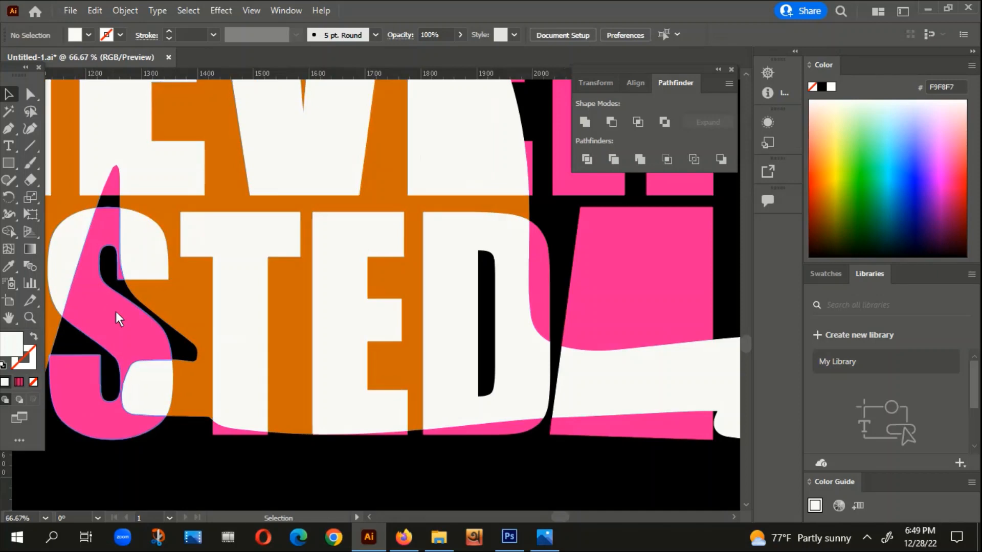
Step: Group the white letter fragments inside the cat from the TIME SPENT, WITH CATS and NEVER lines
scroll(606, 440, down, 2)
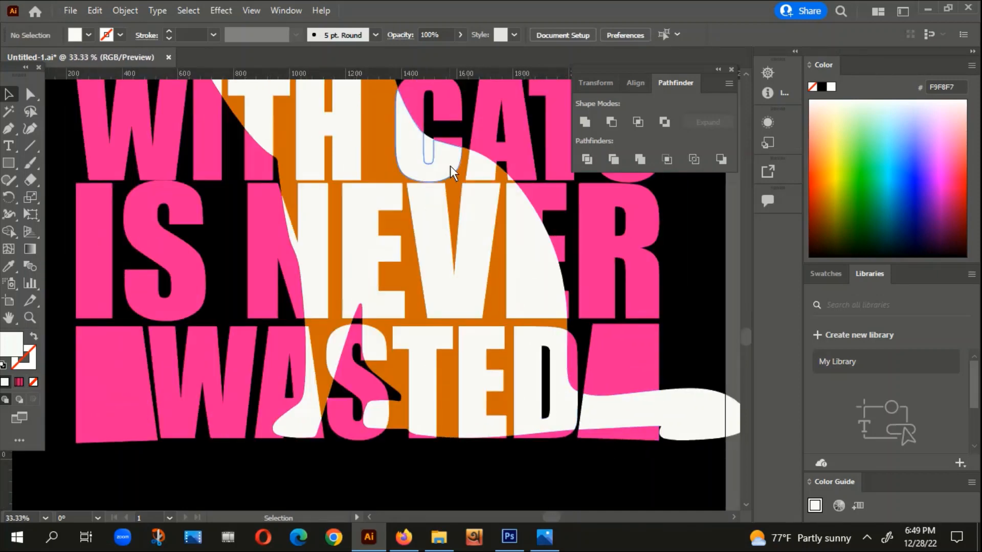
drag(474, 253, 482, 270)
drag(483, 317, 537, 434)
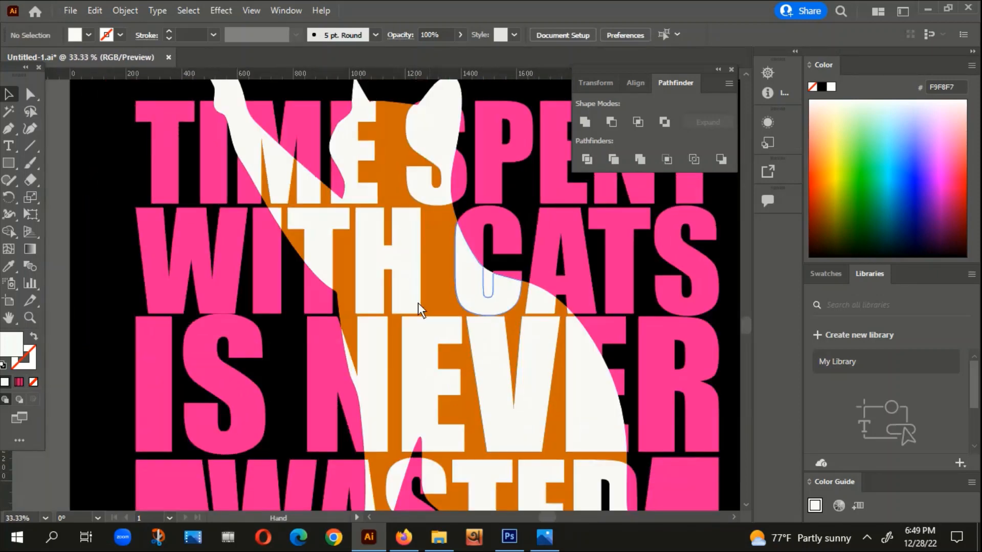
drag(418, 303, 432, 329)
click(237, 132)
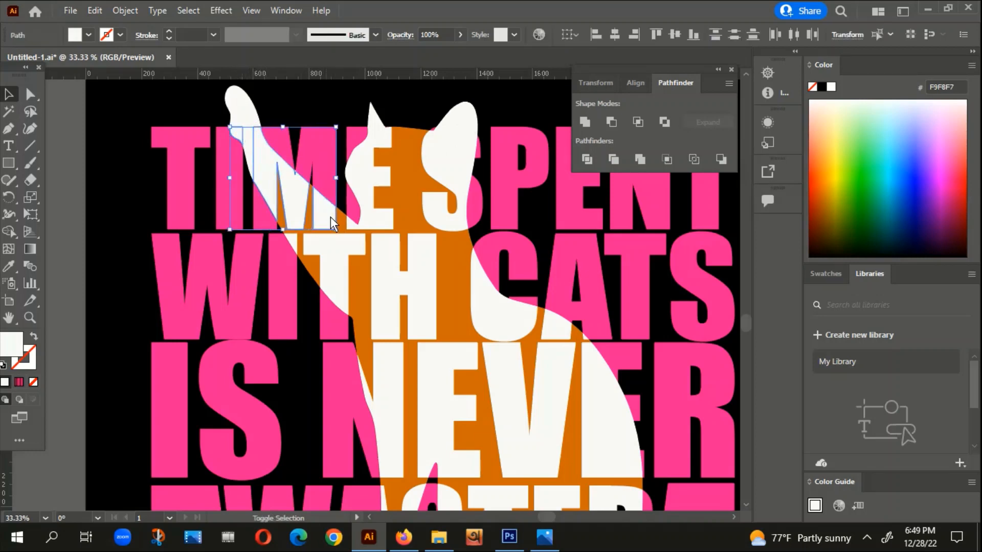
shift+click(348, 224)
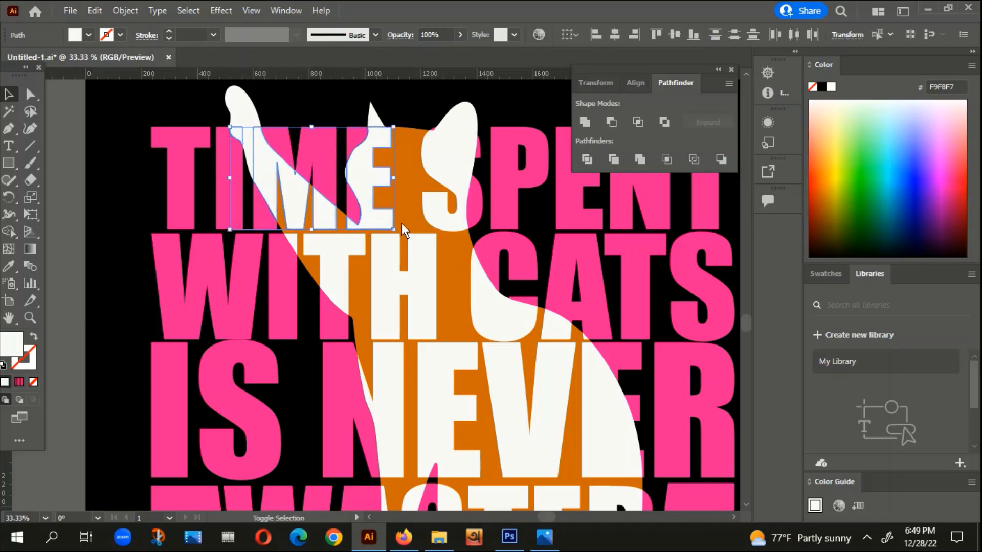
shift+click(444, 214)
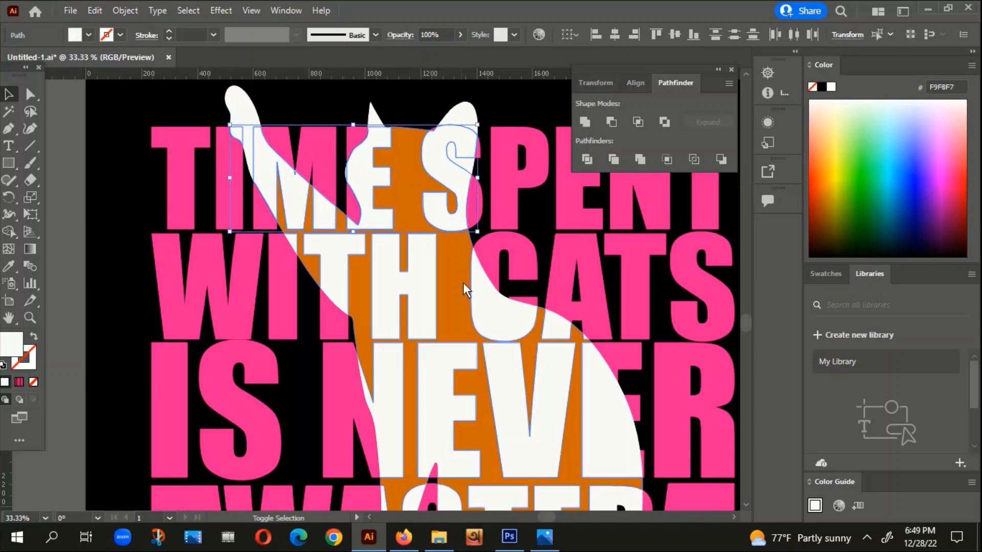
shift+click(490, 307)
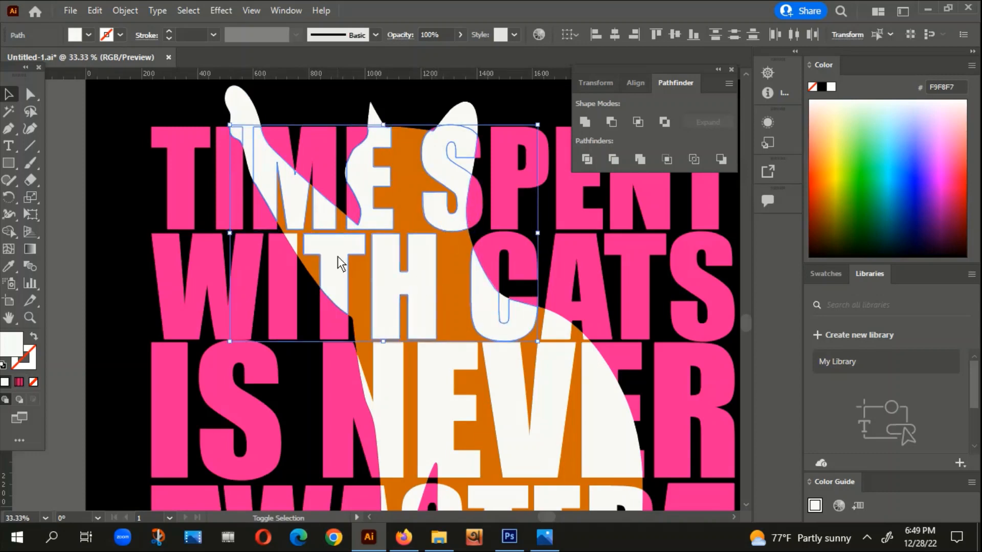
shift+click(376, 407)
shift+click(436, 402)
shift+click(513, 442)
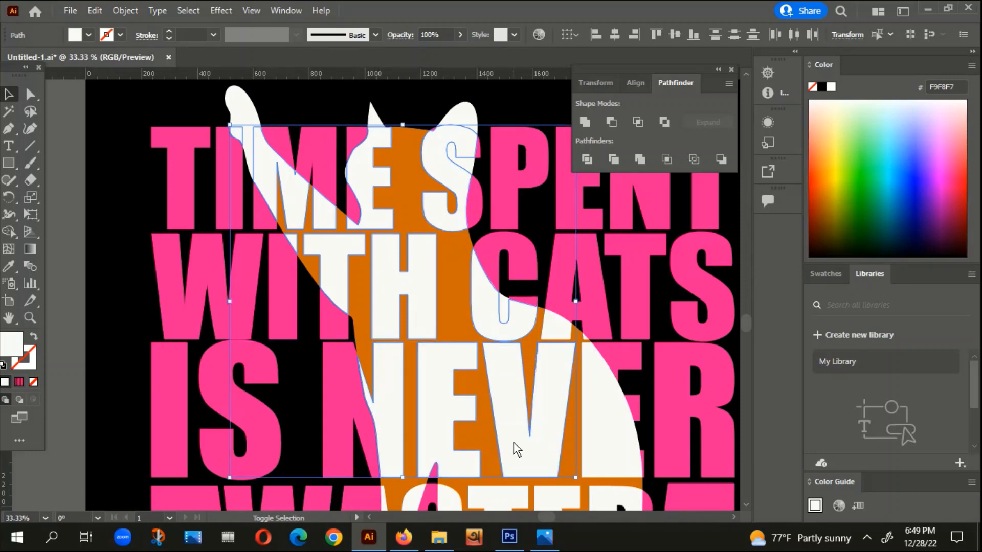
shift+click(597, 434)
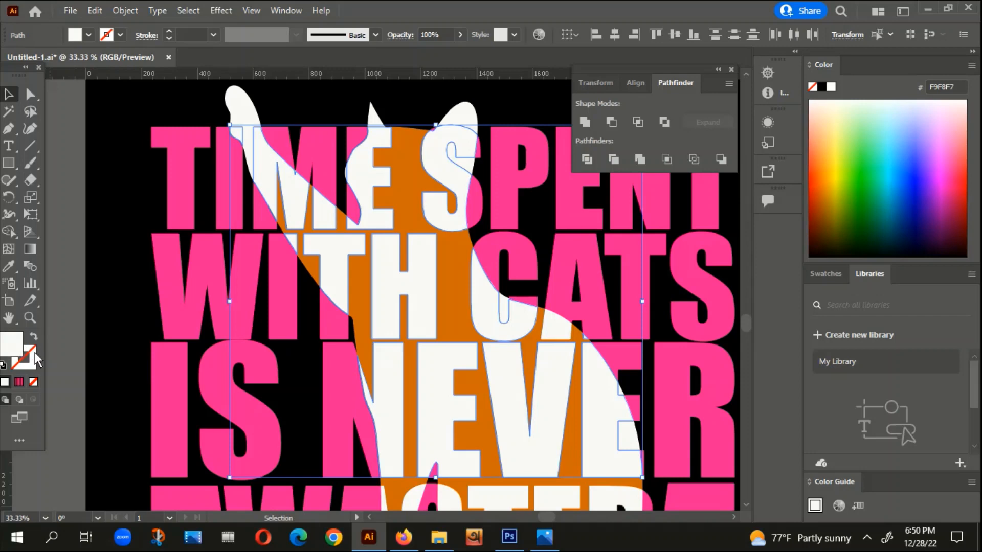
right_click(499, 381)
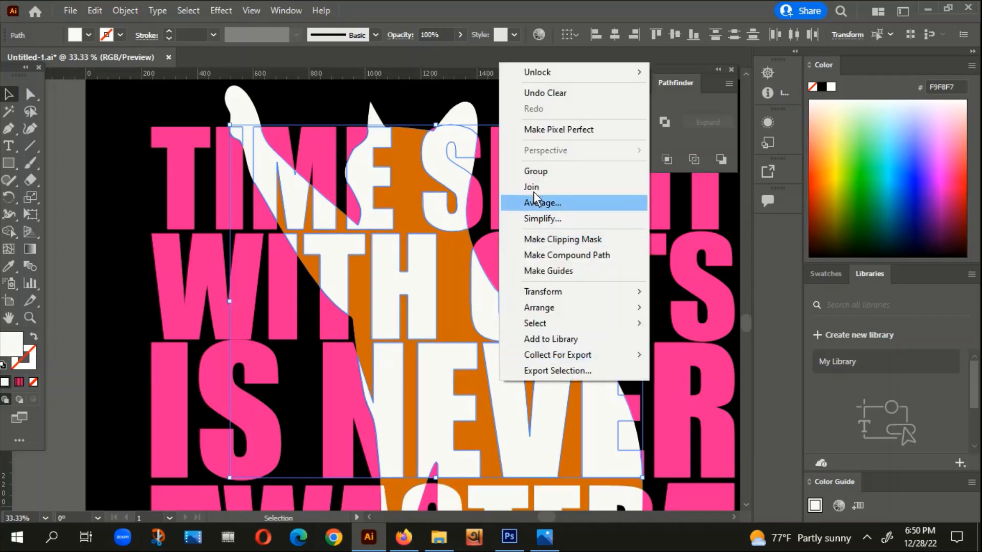
click(535, 171)
Step: Group the white WASTED fragments inside the cat with the grouped upper letters and deselect them
scroll(532, 219, down, 5)
scroll(511, 332, right, 3)
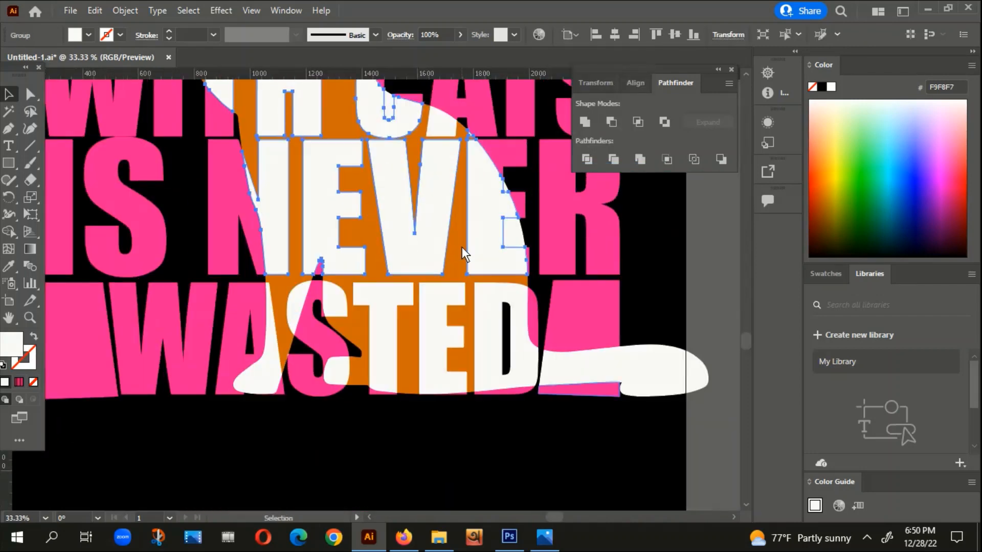
click(462, 247)
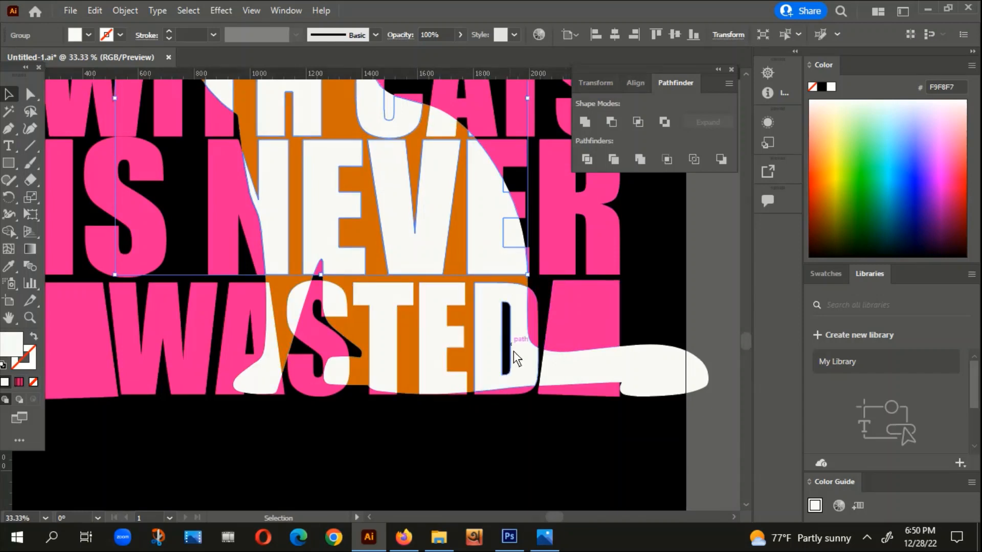
shift+click(524, 365)
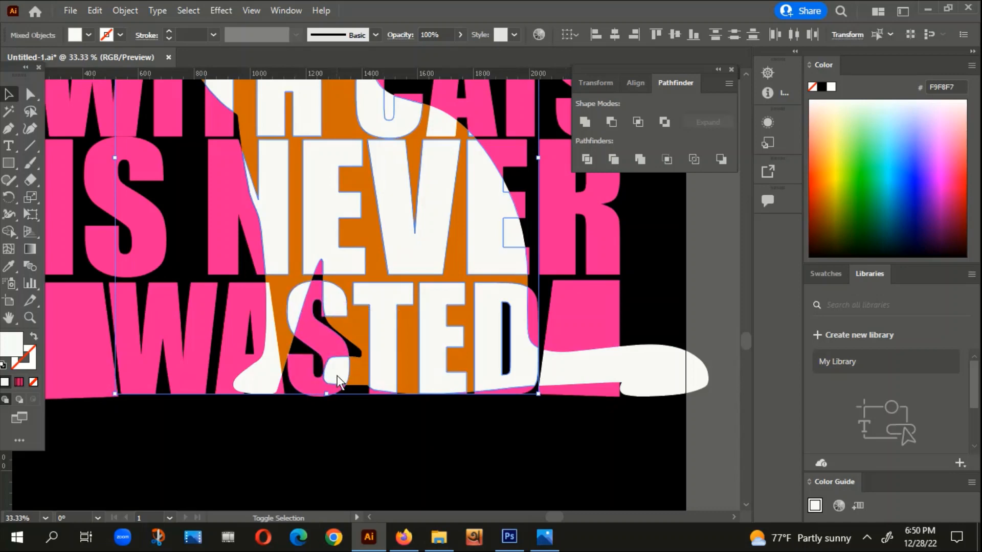
right_click(273, 345)
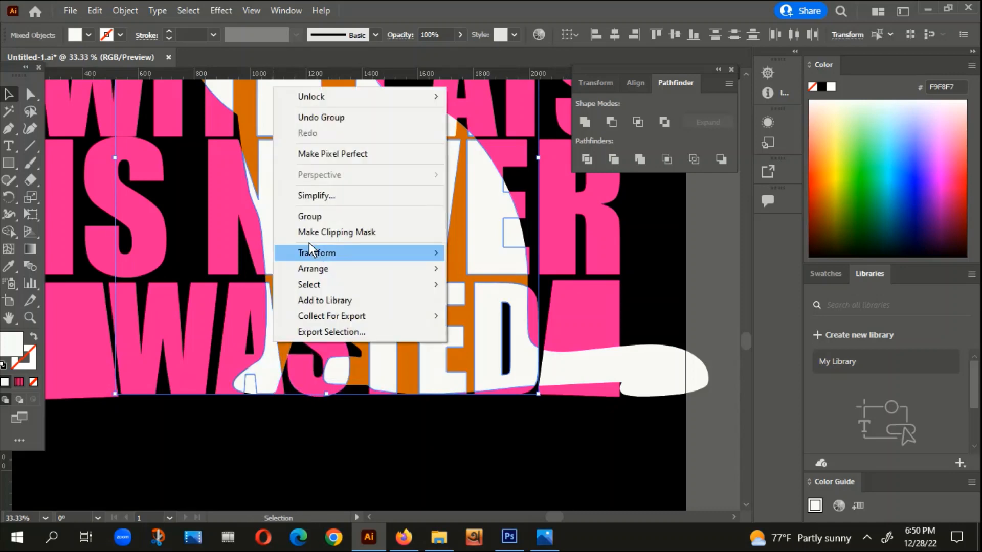
click(315, 214)
click(665, 286)
Step: Delete the orange body shape behind the white letters of the cat
scroll(665, 289, down, 3)
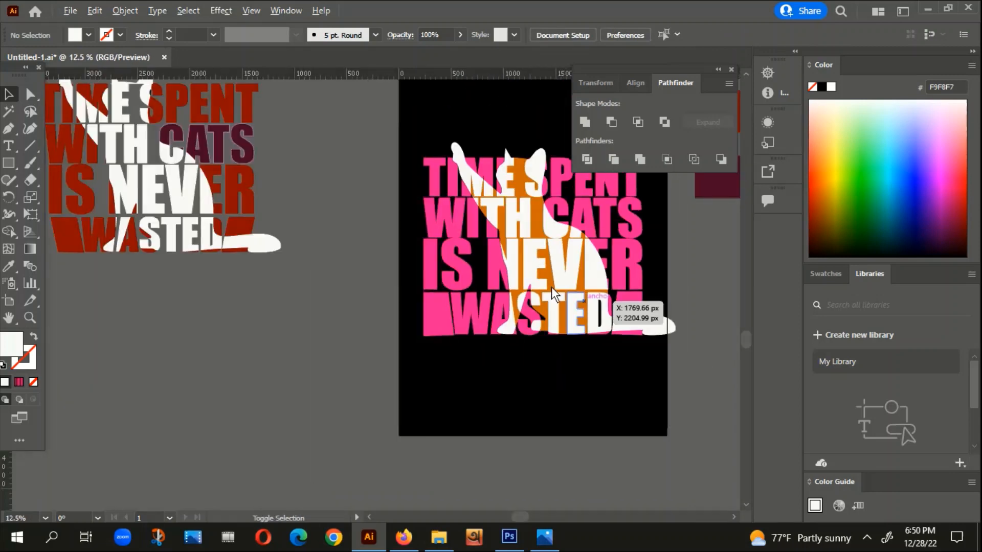
click(538, 221)
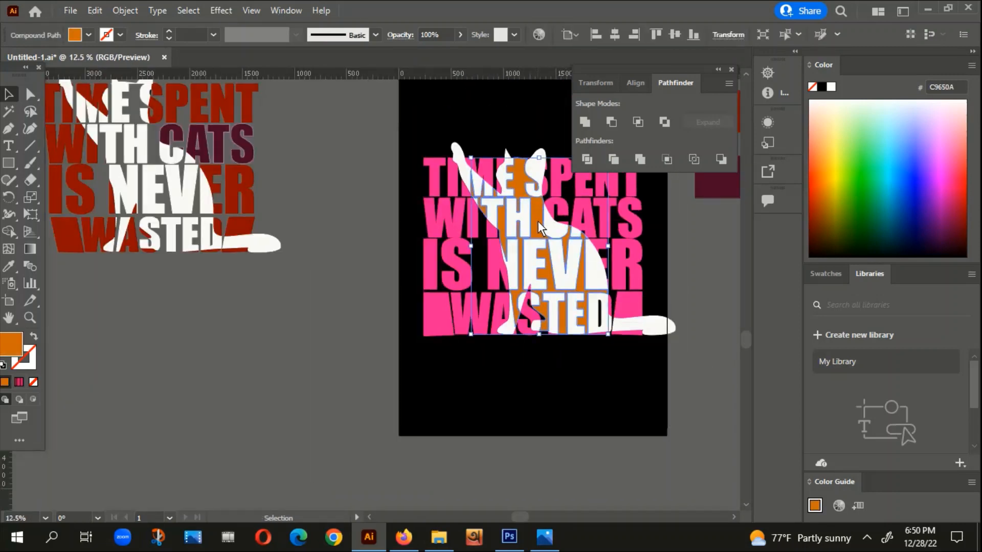
scroll(637, 250, up, 1)
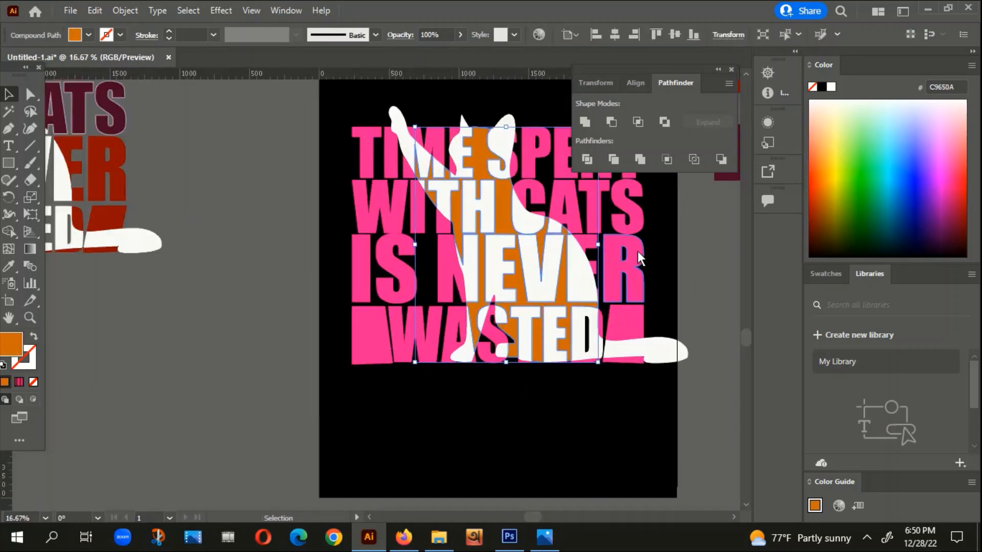
key(Delete)
scroll(521, 292, down, 1)
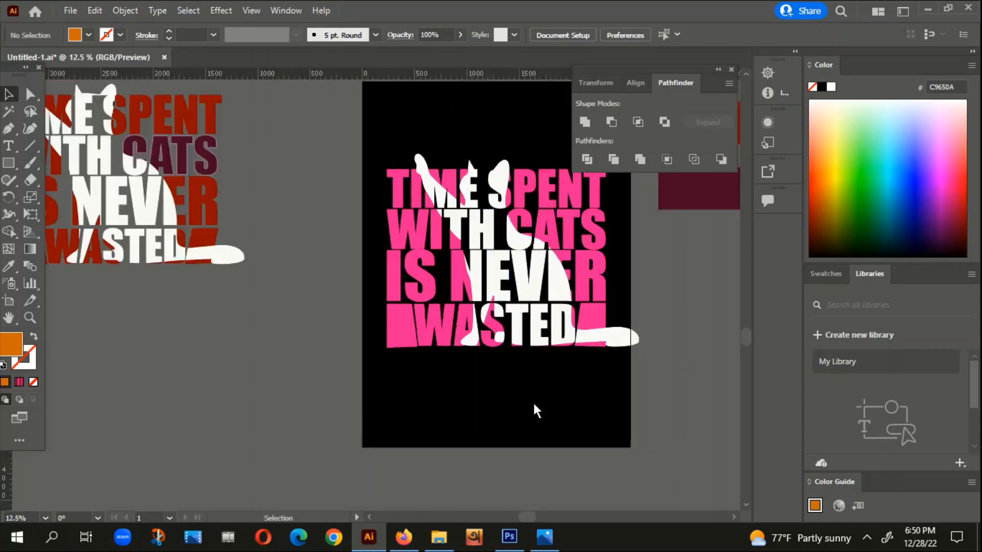
drag(534, 405, 425, 411)
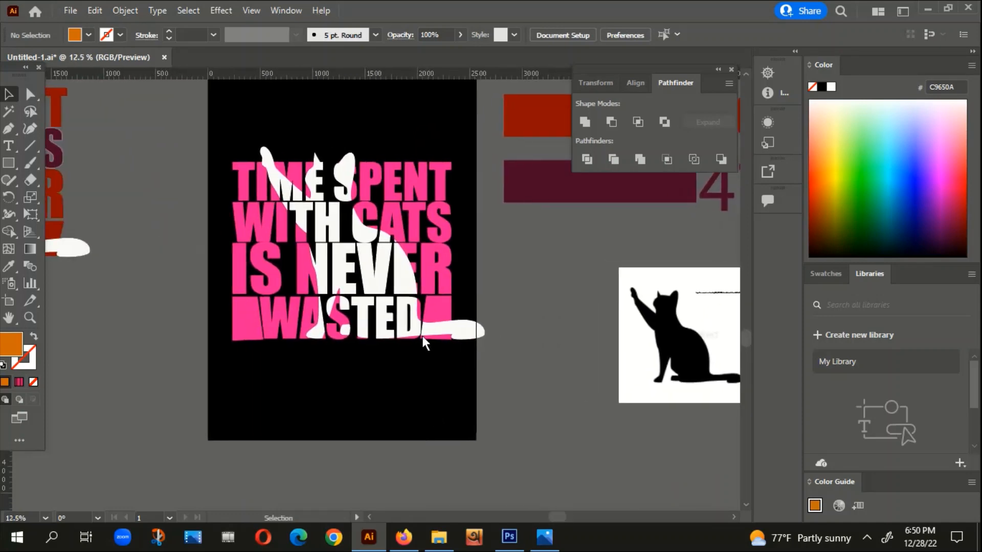
Step: Group the white tail section crossing the block after WASTED with the white letters and deselect the result
click(435, 332)
alt+scroll(436, 333, up, 3)
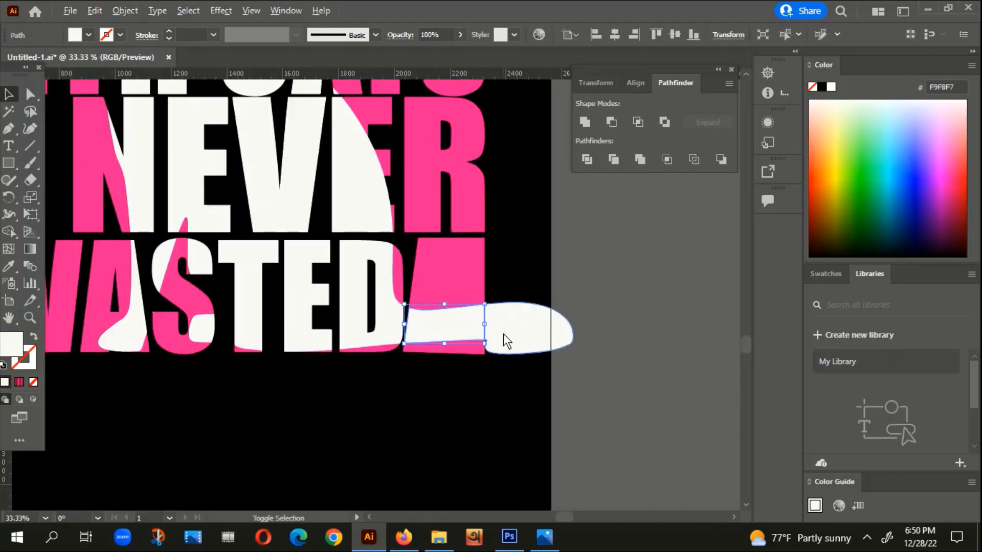
shift+click(387, 314)
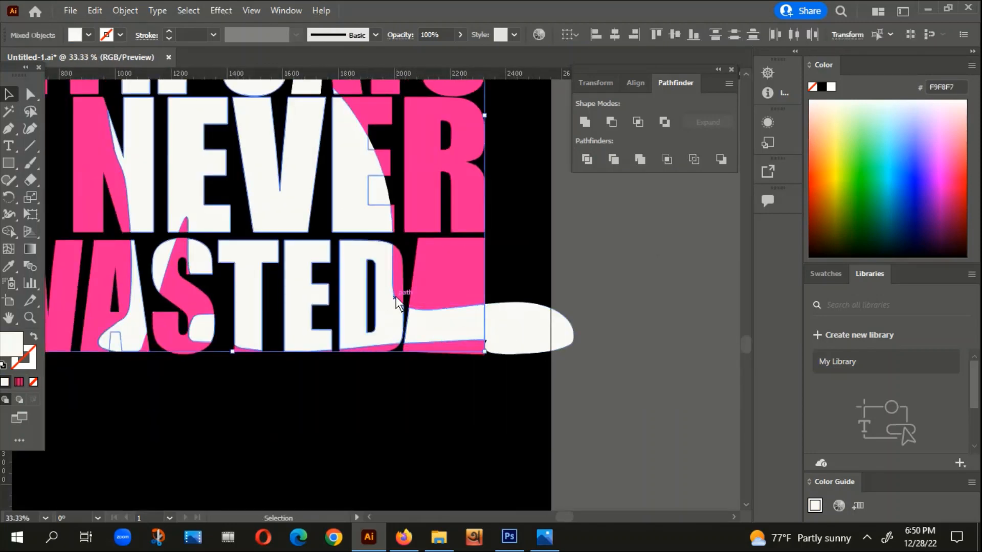
right_click(389, 303)
click(432, 177)
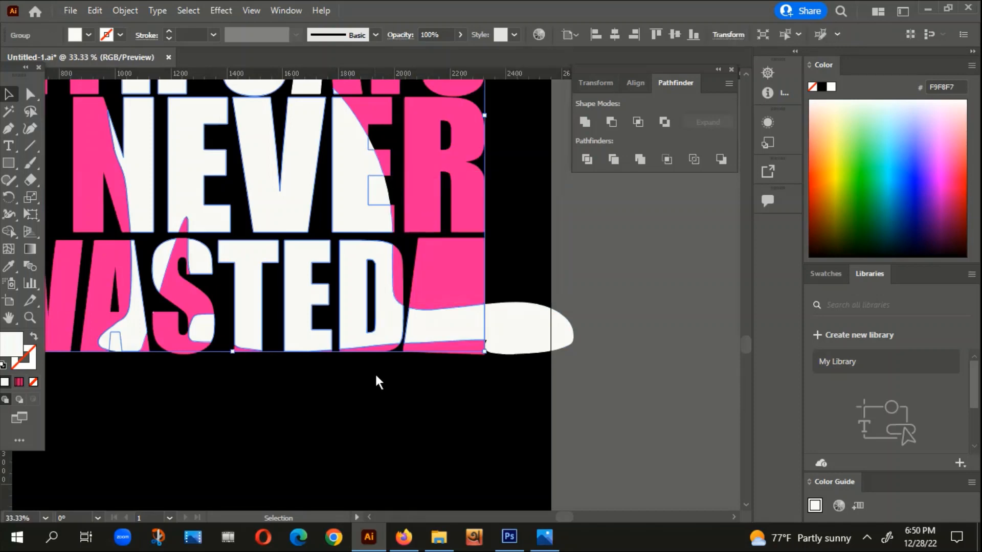
alt+scroll(406, 385, down, 1)
click(412, 380)
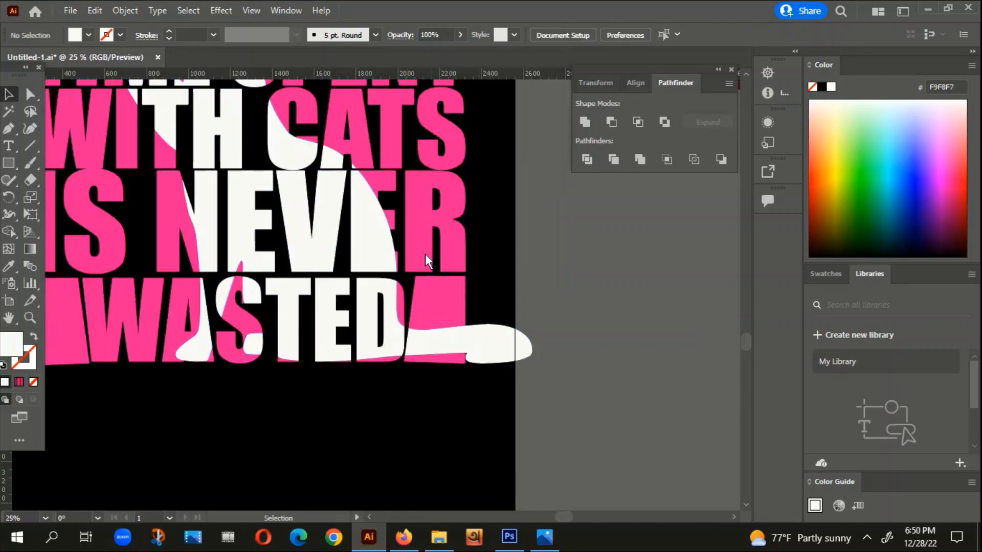
Step: Delete the small white fragment between the arms of the last E in NEVER
click(385, 248)
key(Delete)
drag(302, 390, 468, 423)
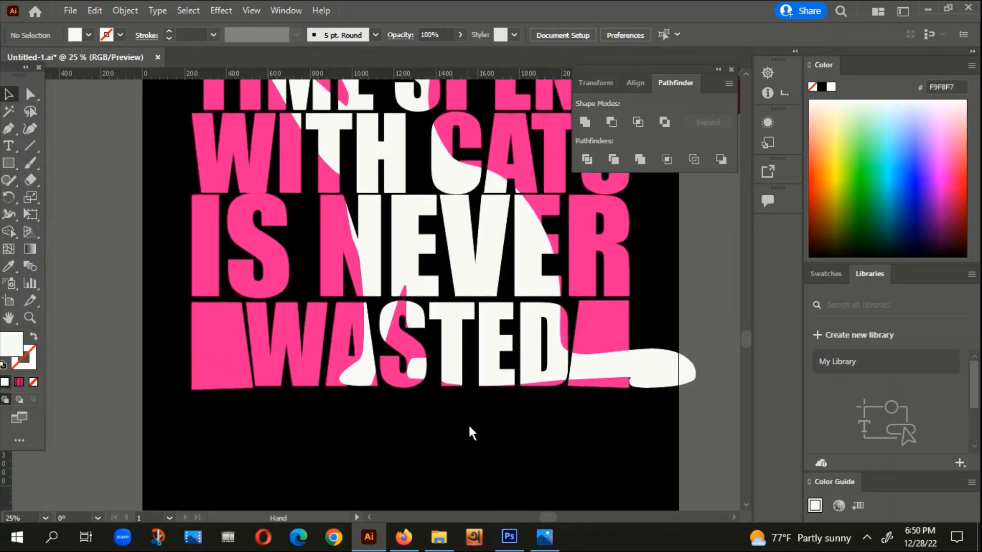
Step: Move the grouped white letters to the right, away from the cat-shaped gap in the pink slogan
click(425, 366)
scroll(420, 367, down, 1)
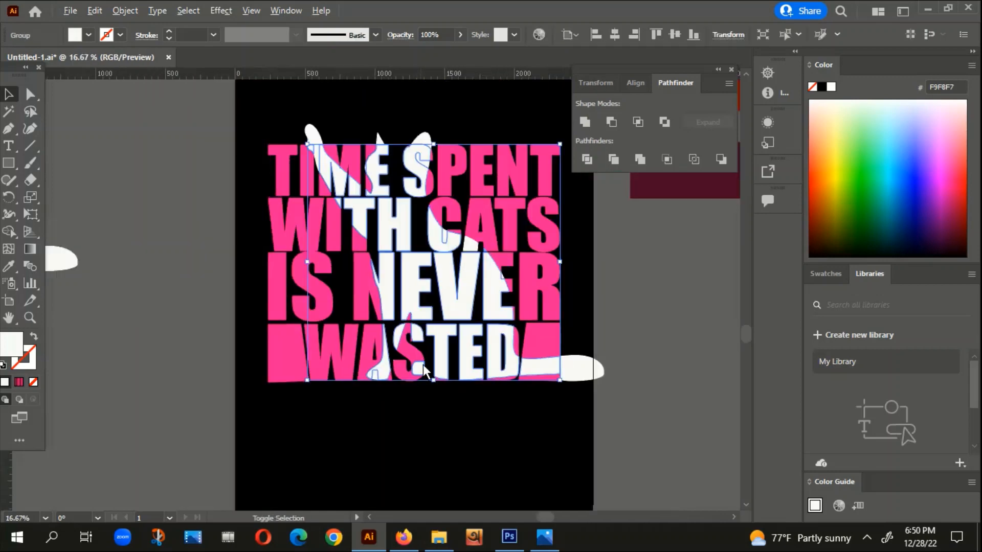
drag(410, 290, 595, 287)
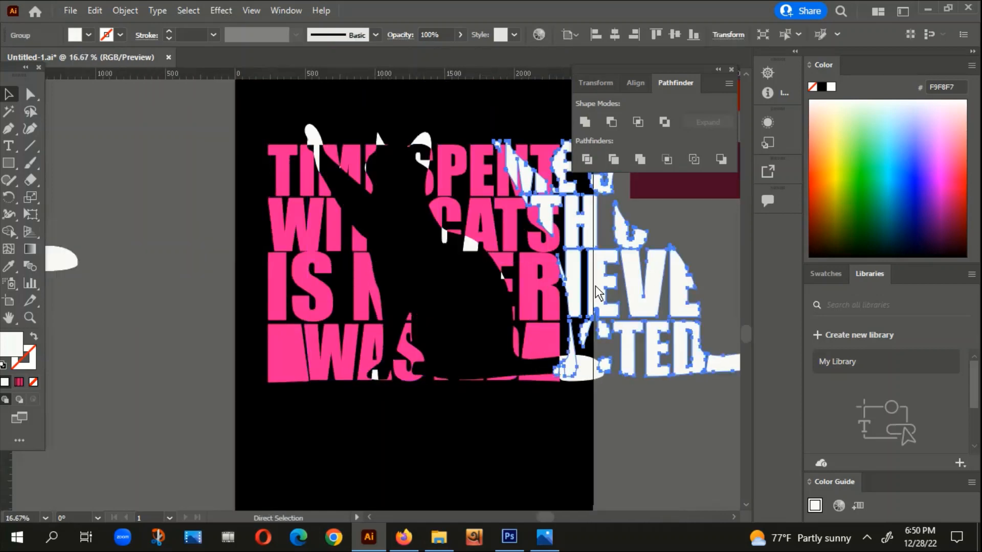
Step: Undo the last move and group the white piece at the foot of the A in CATS with the white letters
key(ctrl+z)
scroll(464, 236, up, 3)
click(489, 262)
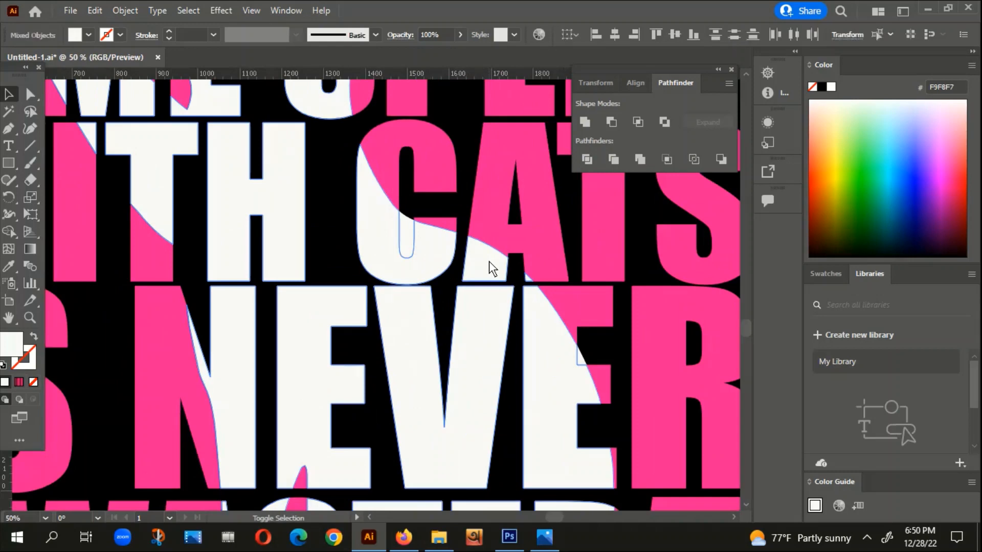
right_click(433, 245)
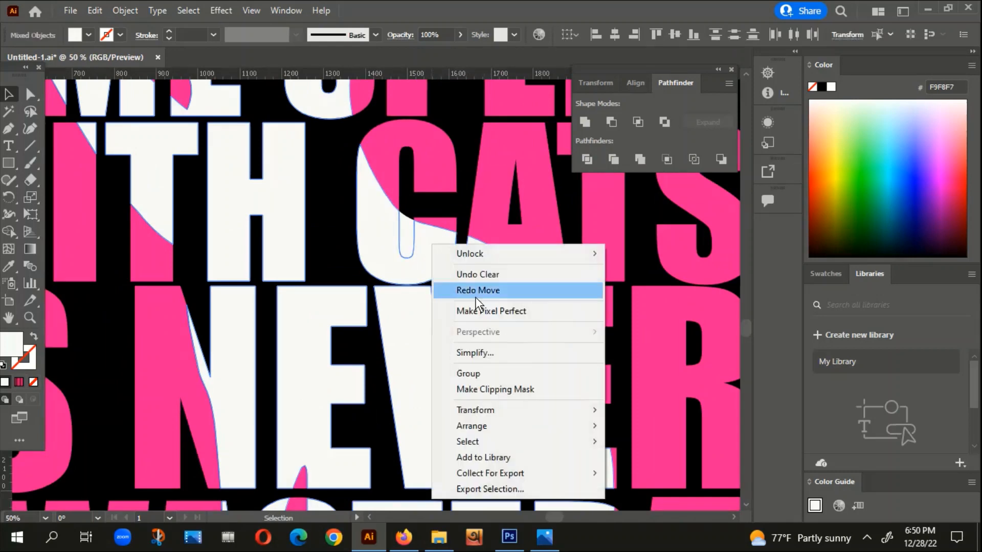
click(468, 374)
Step: Delete the white fragments filling the inside of the C in CATS and the upper opening of the S in SPENT
click(411, 244)
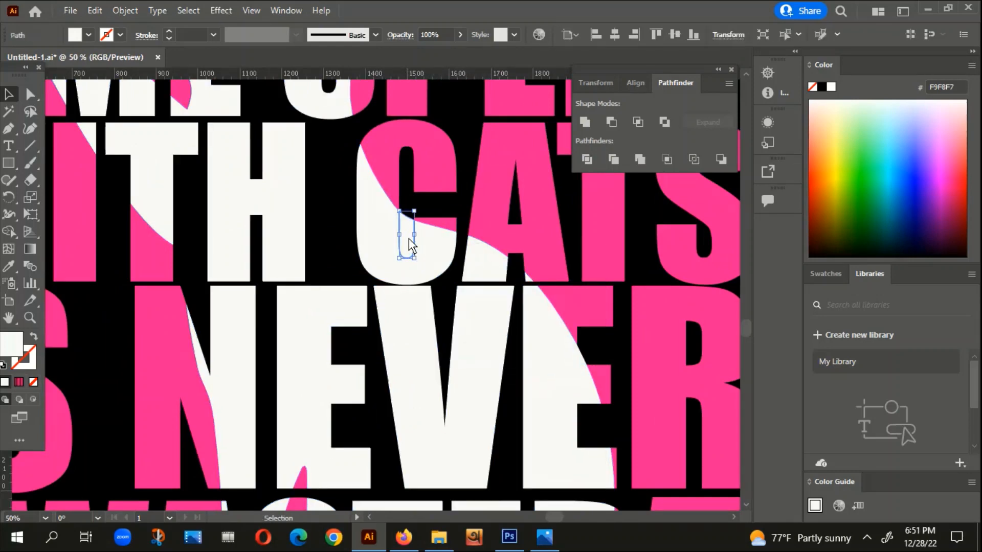
key(Delete)
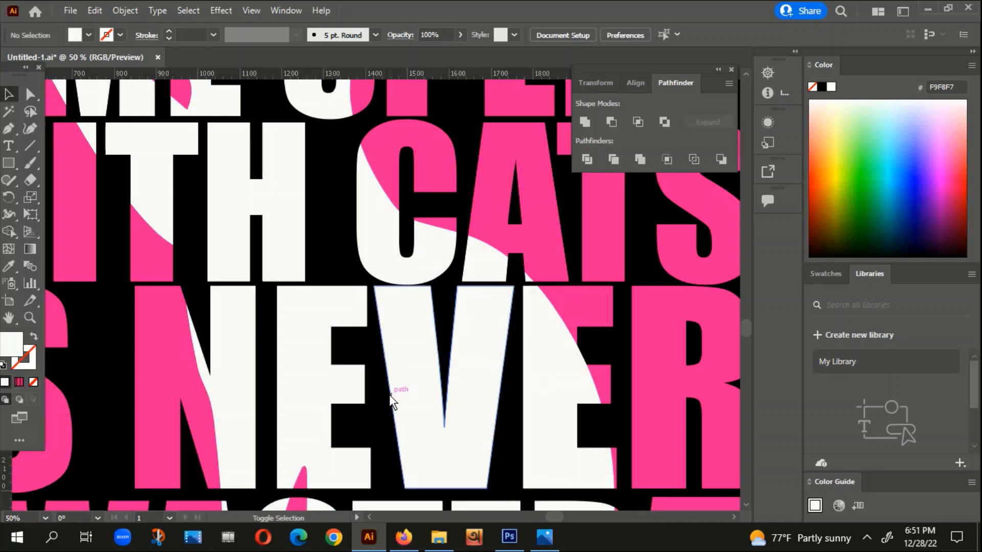
scroll(390, 395, down, 2)
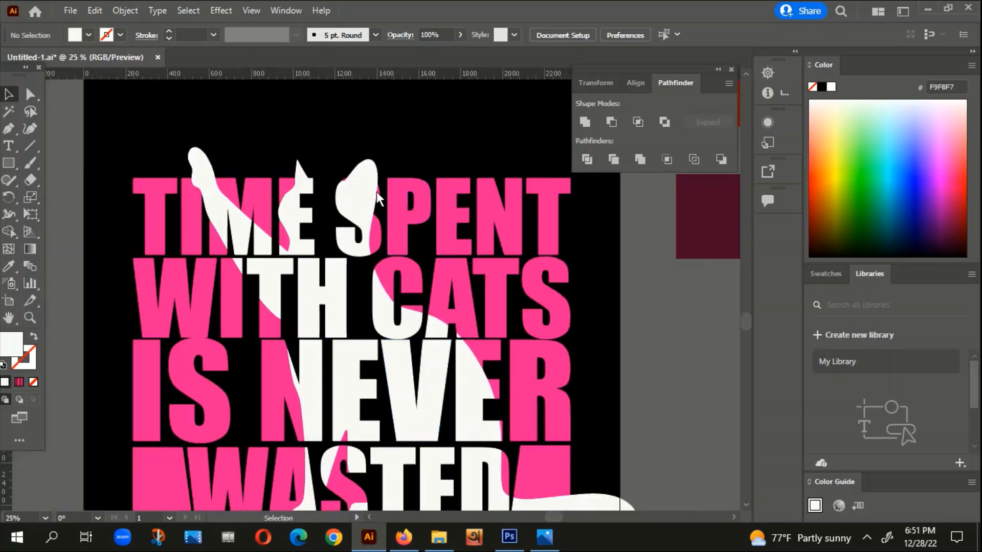
scroll(359, 208, up, 2)
click(387, 211)
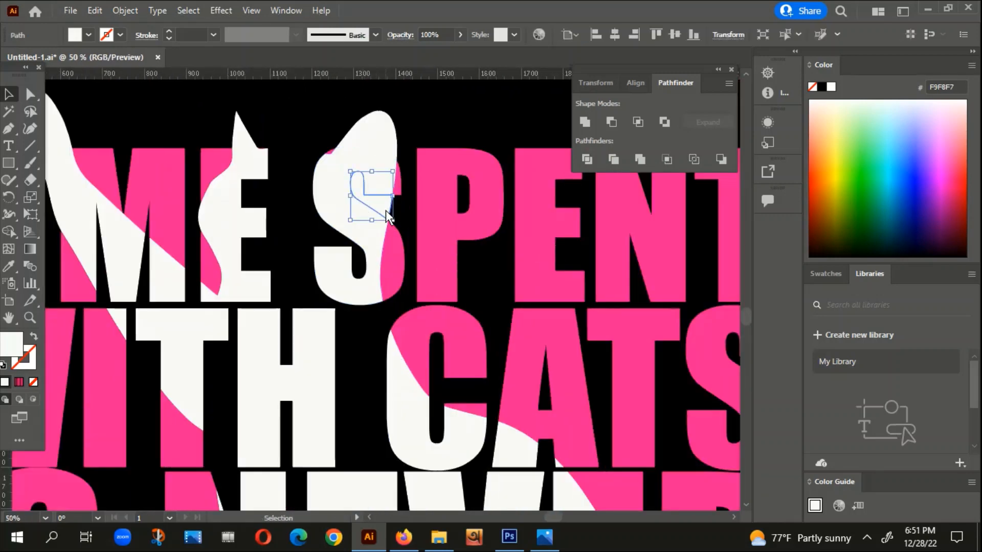
click(387, 209)
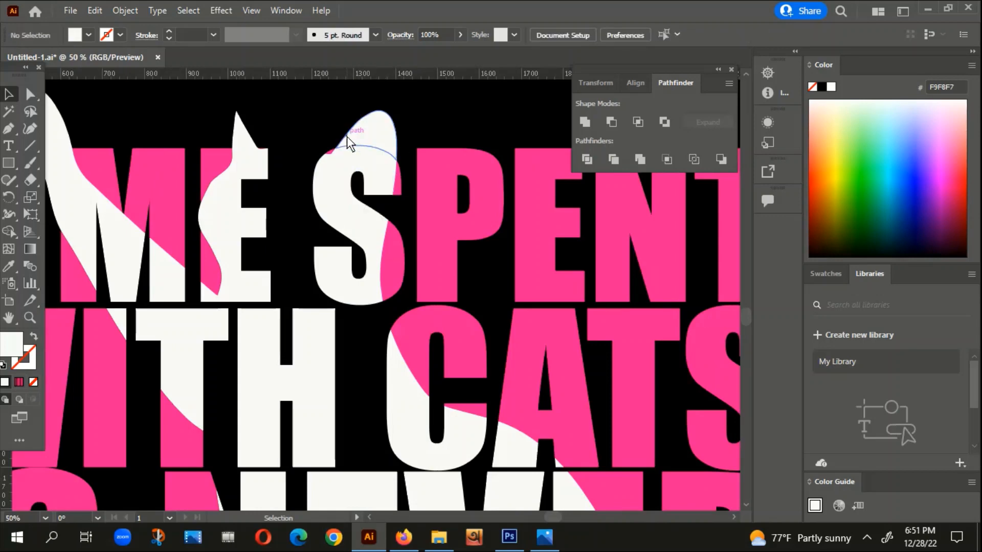
Step: Group the two white cat ear pieces above TIME SPENT and deselect them
scroll(358, 151, down, 1)
click(376, 137)
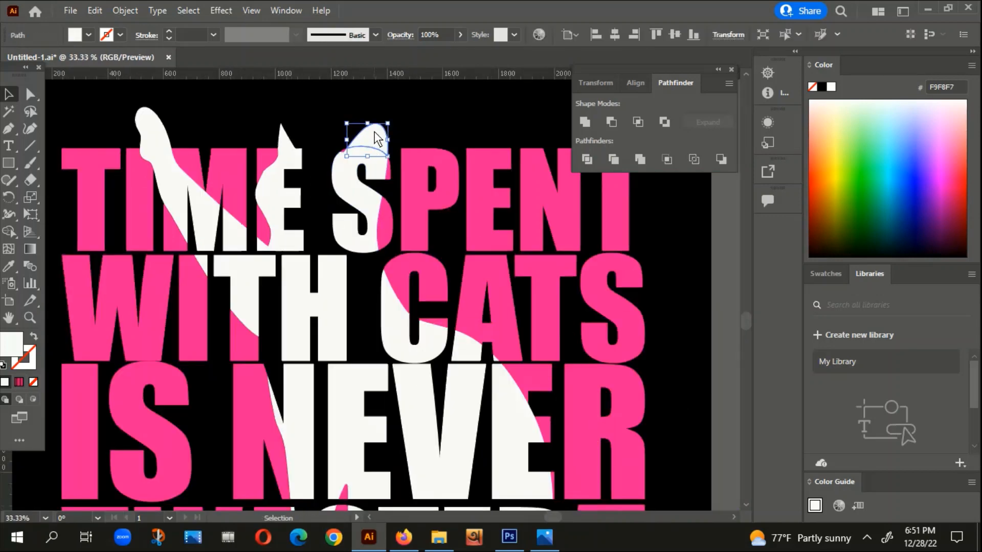
click(286, 142)
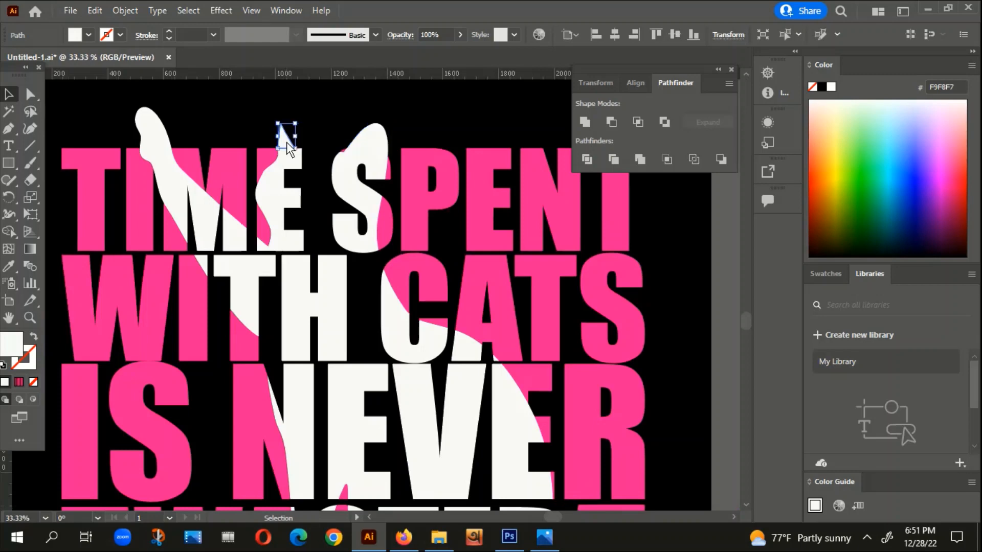
shift+click(368, 132)
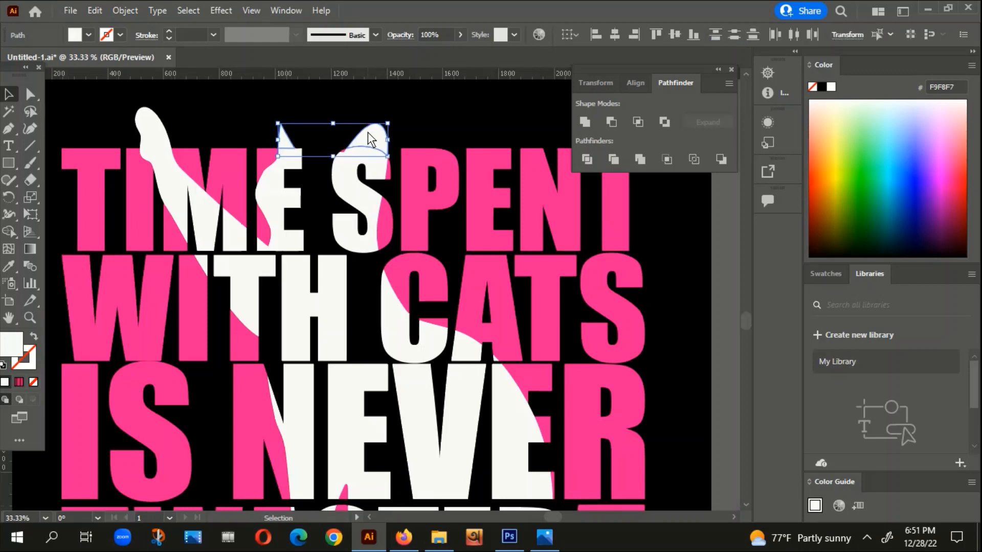
right_click(367, 132)
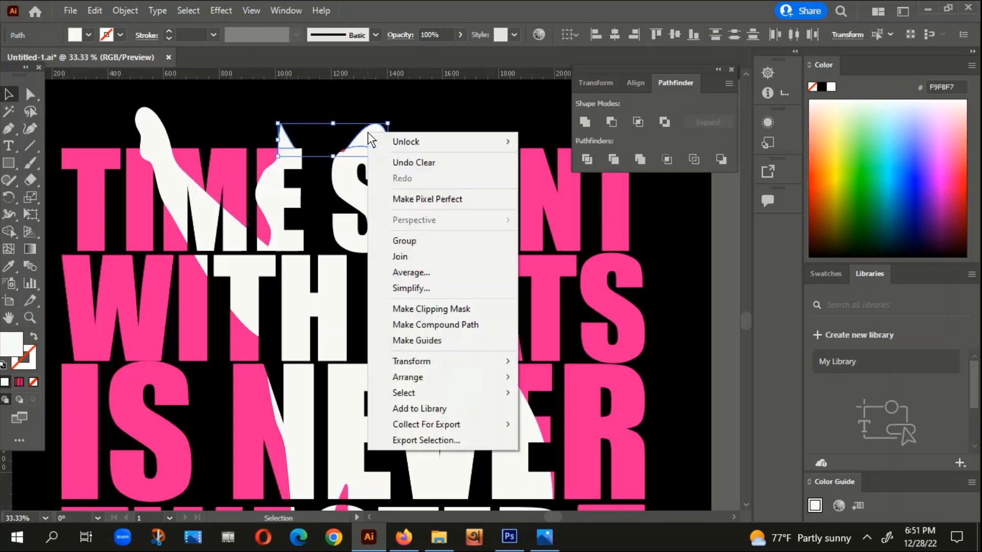
click(411, 244)
click(429, 115)
Step: Examine the white raised paw overlapping TIME and compare it with the red version of the design beside the artboard
scroll(444, 136, left, 3)
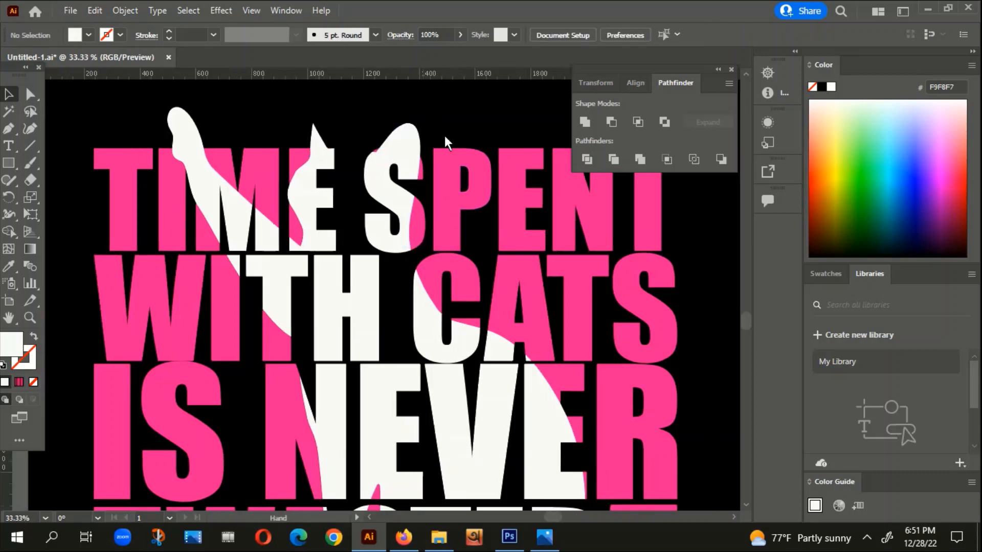
click(237, 124)
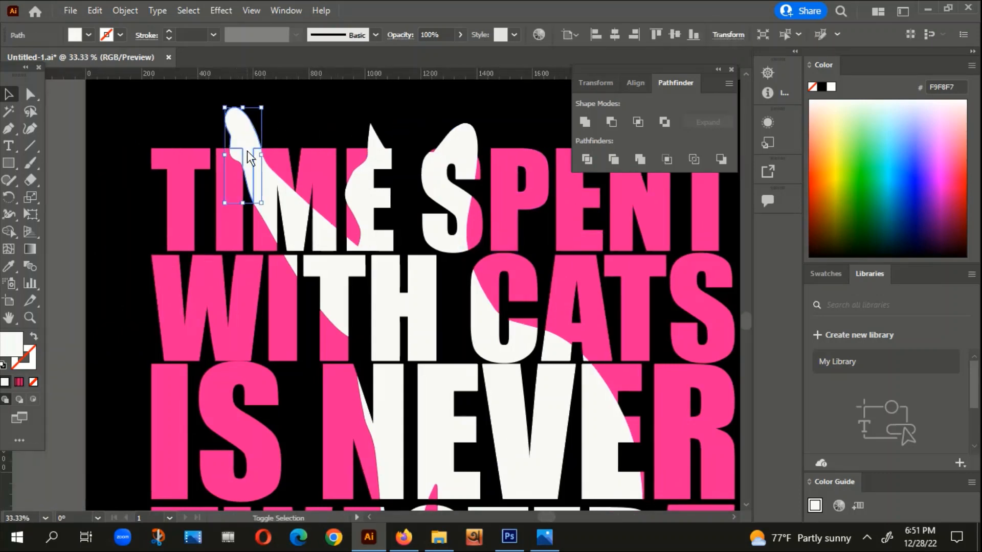
scroll(247, 149, up, 4)
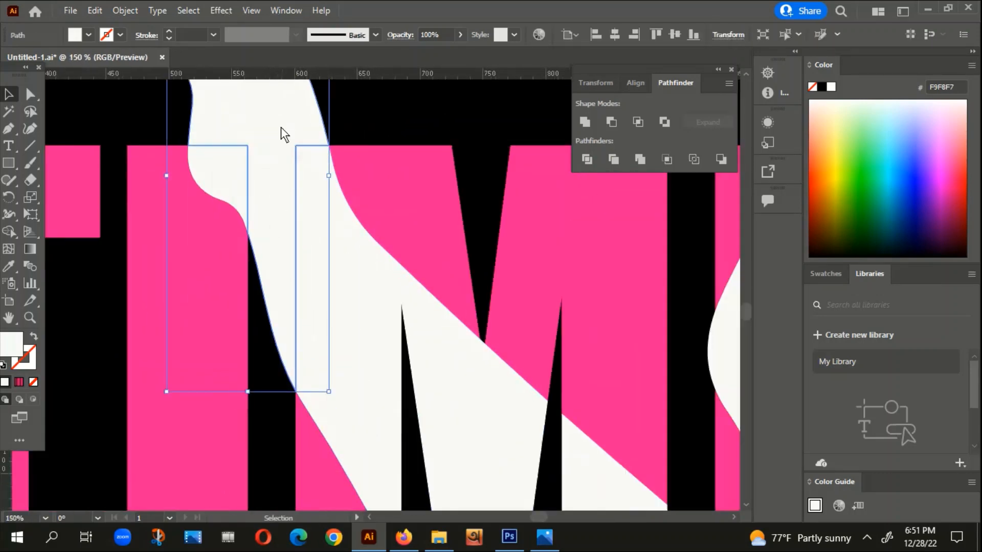
key(space)
drag(405, 121, 449, 144)
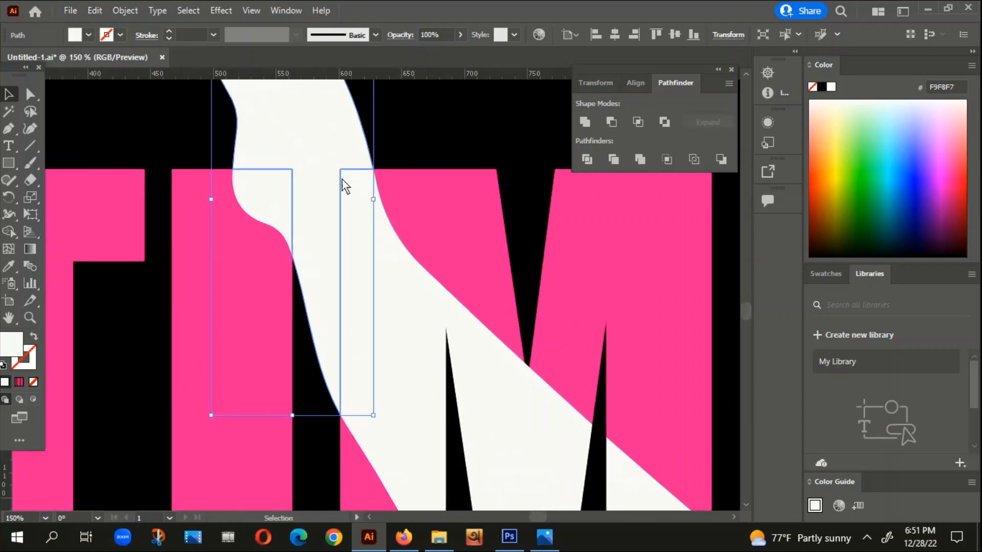
scroll(342, 180, down, 3)
scroll(428, 163, down, 3)
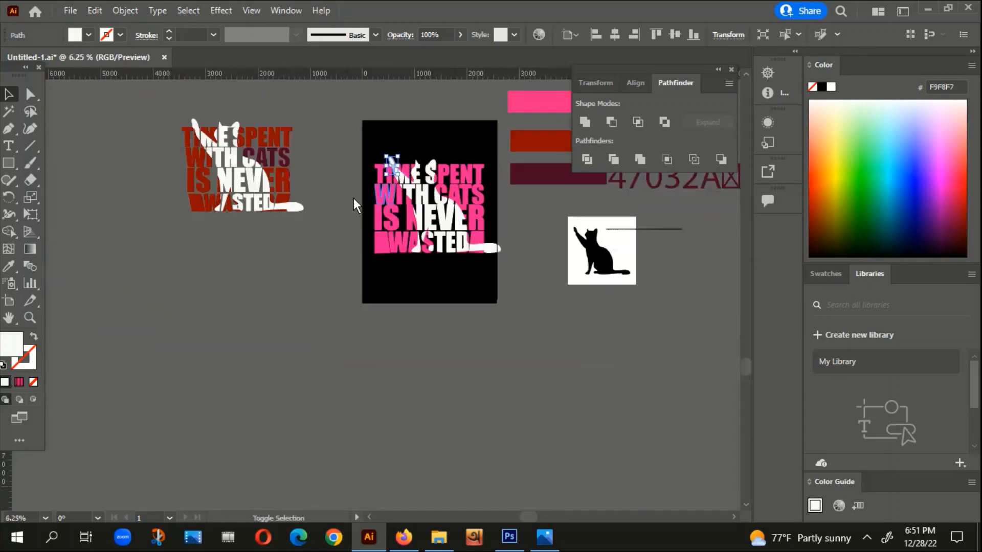
scroll(242, 134, up, 2)
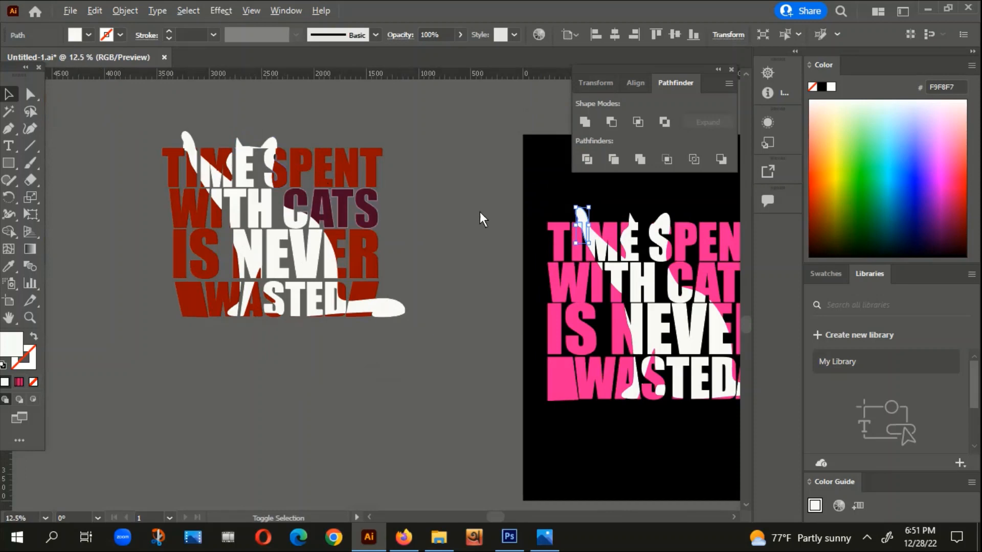
scroll(284, 146, up, 2)
scroll(168, 185, up, 3)
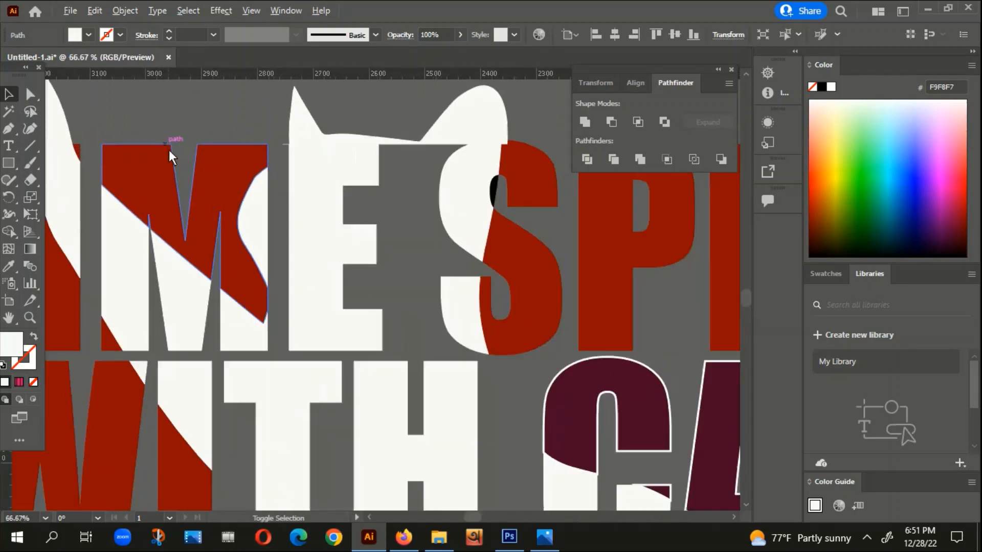
scroll(222, 269, down, 4)
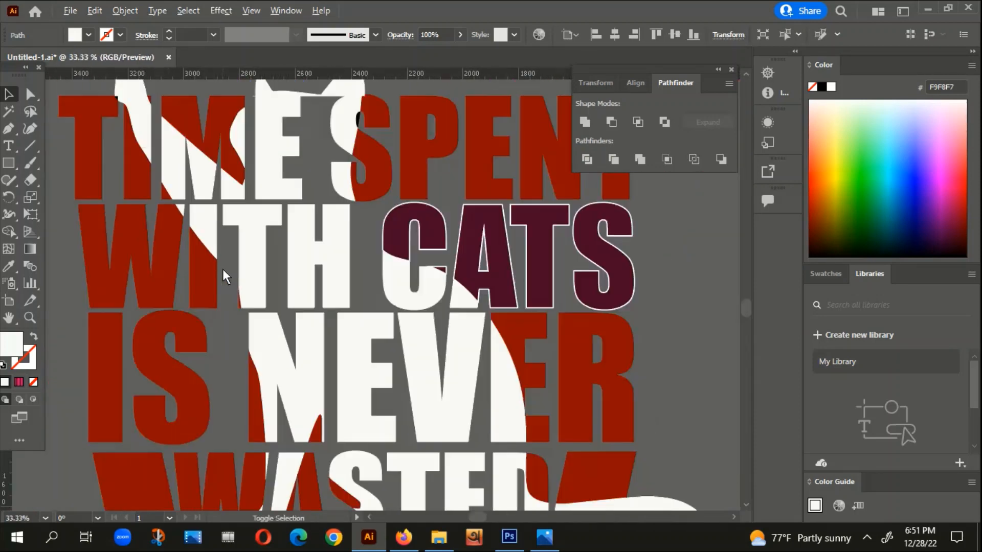
scroll(317, 276, right, 5)
scroll(360, 204, up, 4)
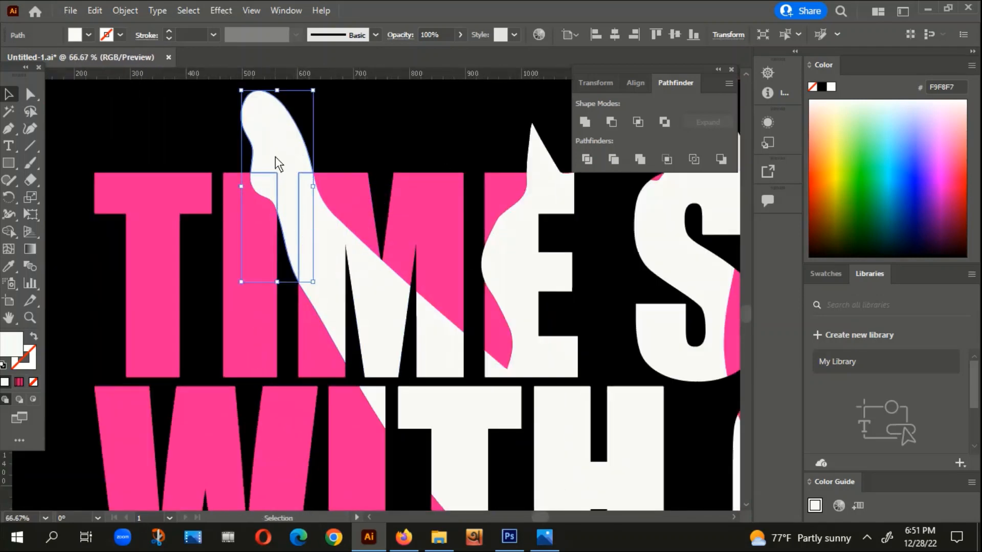
Step: Draw an open path with no fill and a white stroke across the raised paw, along the upper edge of TIME
click(351, 126)
drag(372, 132, 382, 159)
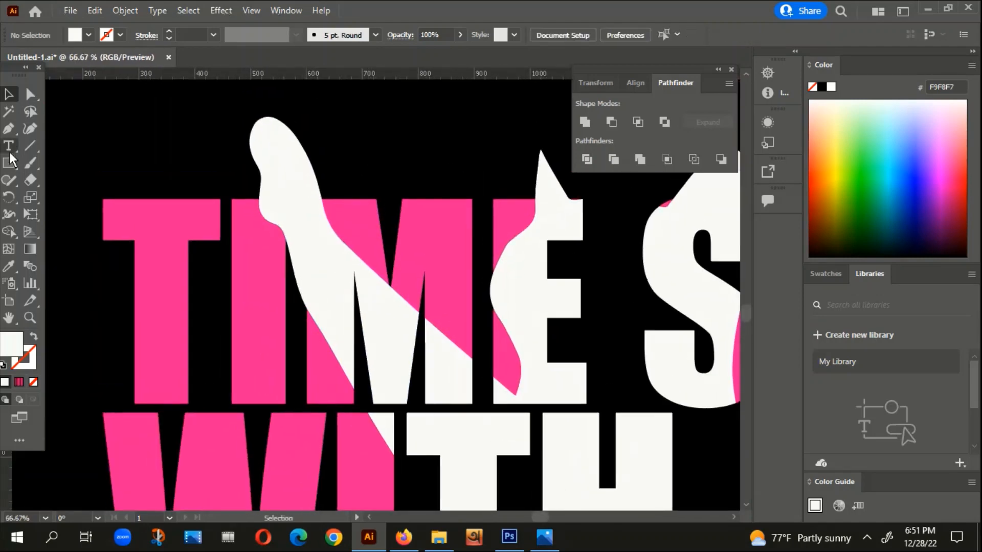
click(8, 130)
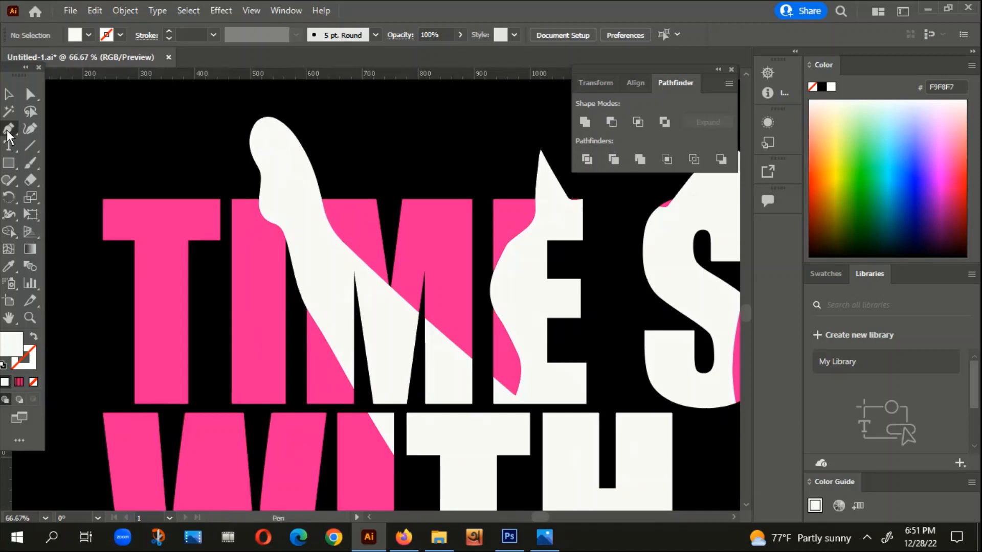
click(34, 336)
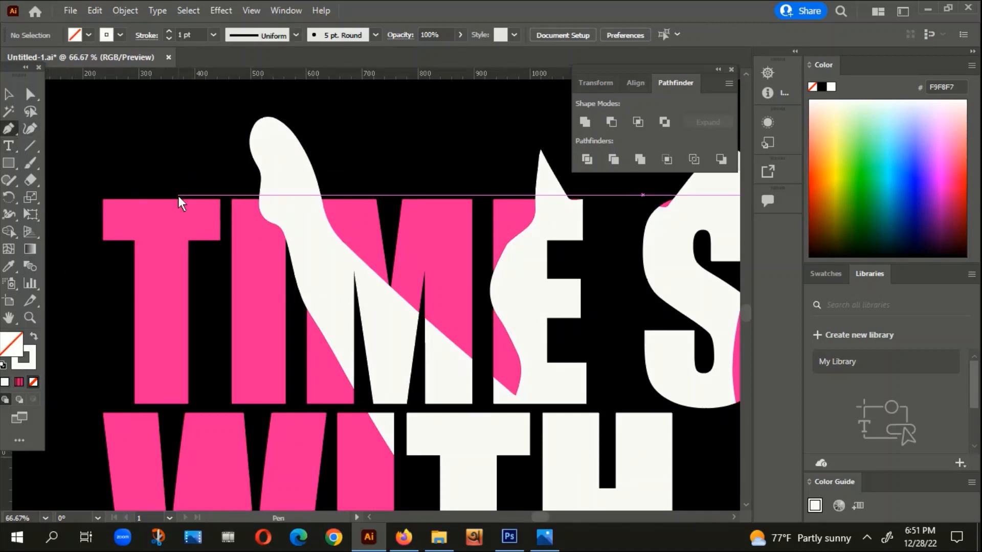
click(245, 202)
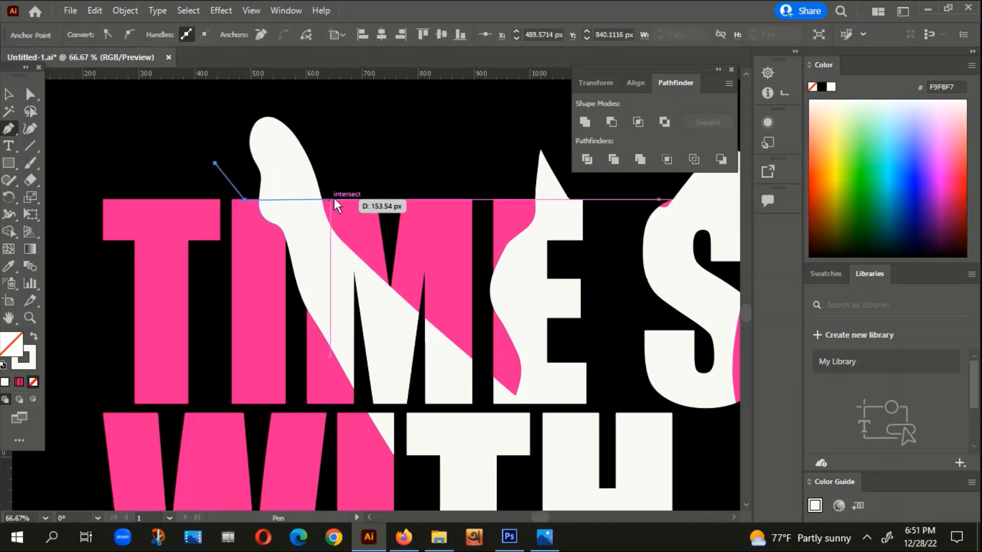
click(363, 199)
click(16, 98)
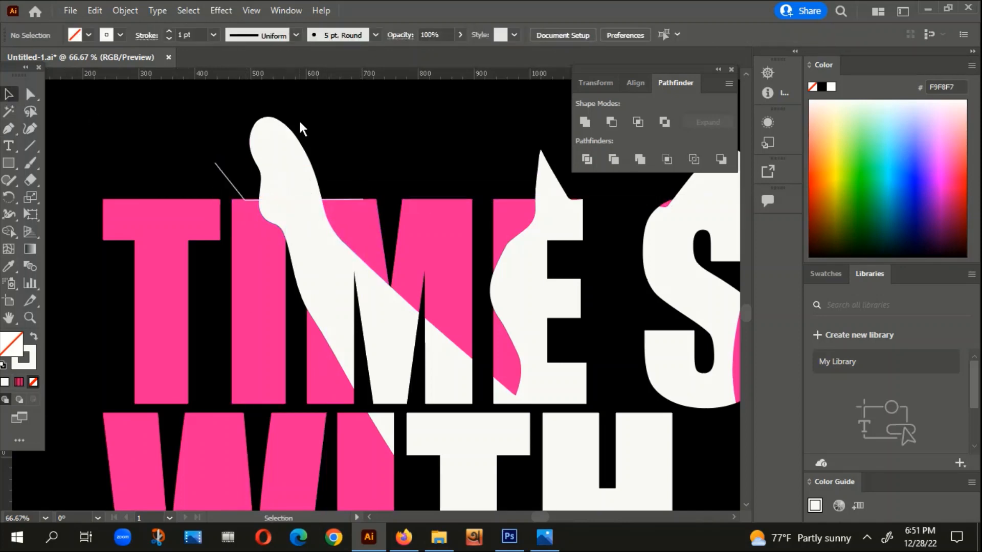
Step: Divide the raised paw shape with the drawn path and ungroup the resulting pieces
click(275, 140)
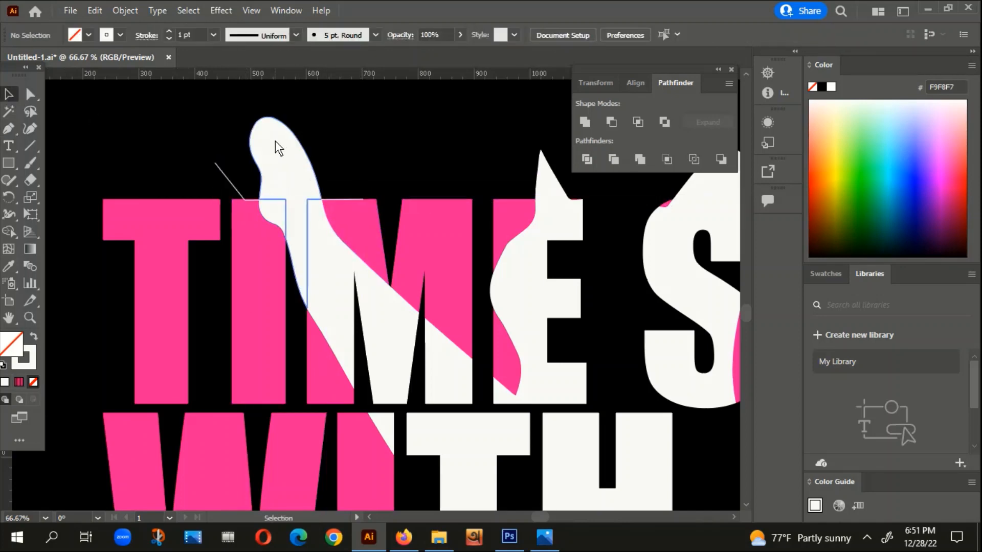
shift+click(228, 180)
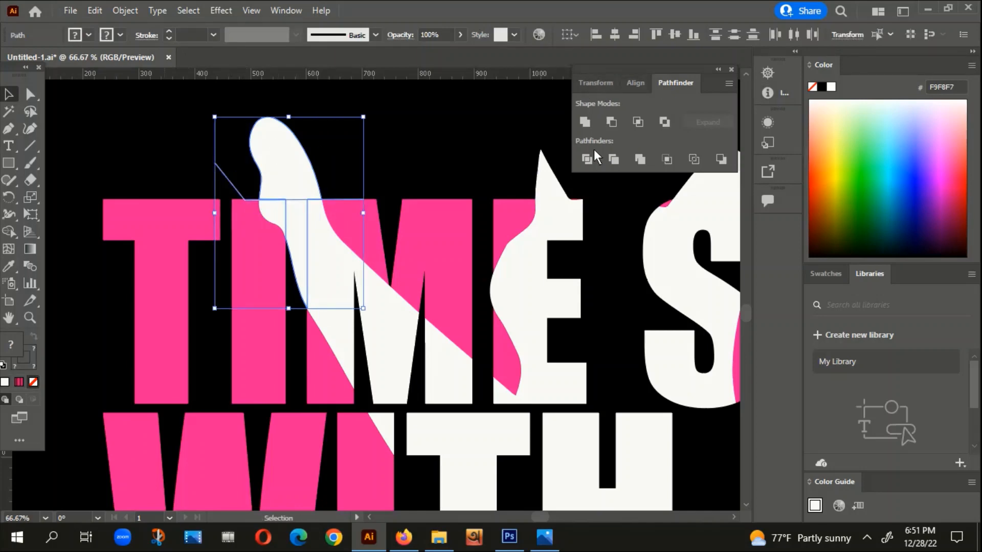
click(587, 161)
right_click(300, 183)
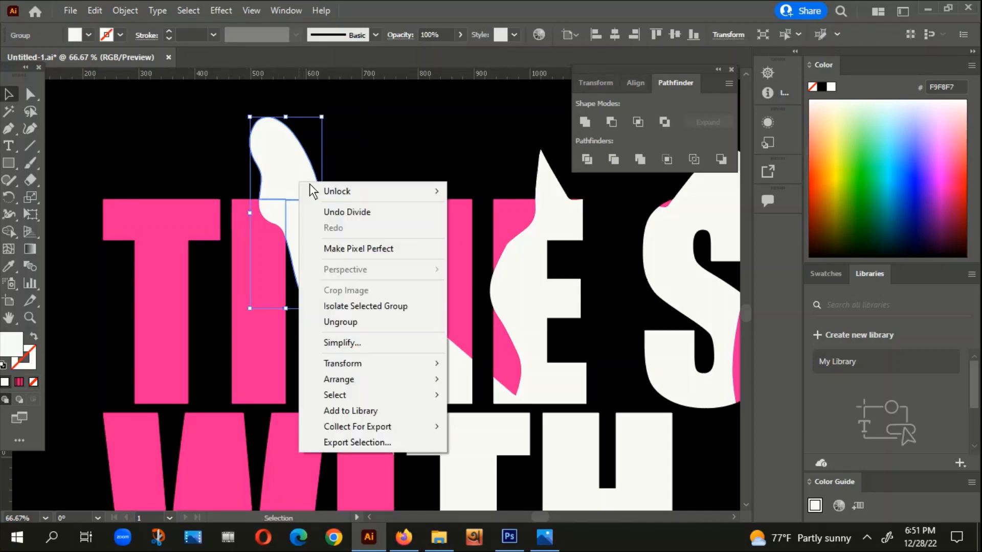
click(342, 322)
Step: Delete the white paw piece filling the gap between the I and M of TIME
click(371, 169)
click(296, 257)
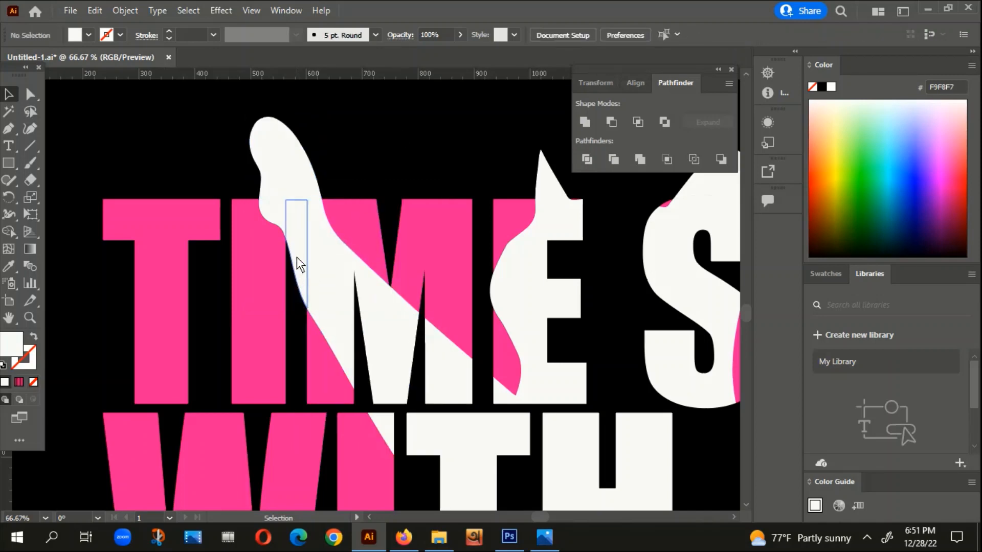
key(Delete)
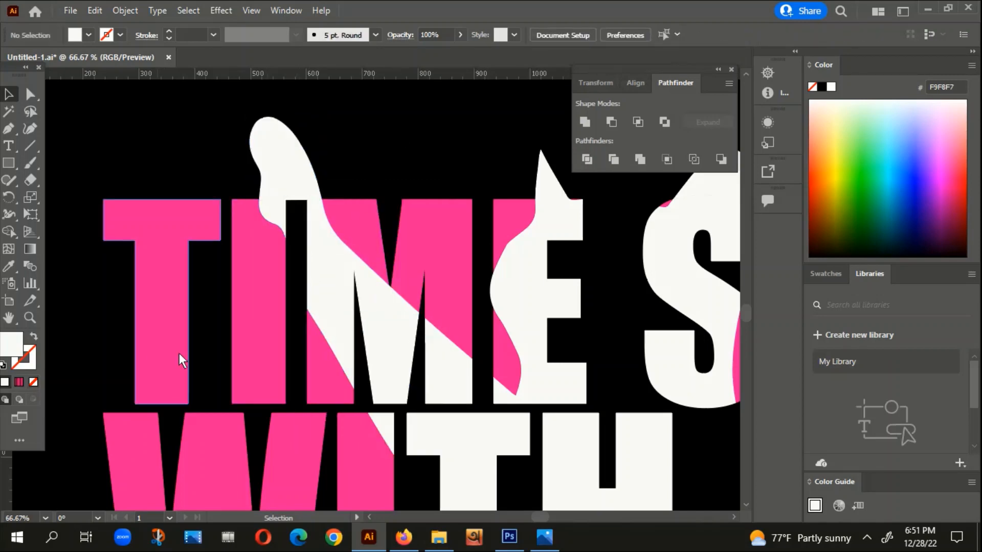
Step: Group the tip of the raised paw with the white letter pieces of the cat silhouette
scroll(286, 199, down, 1)
scroll(287, 198, down, 2)
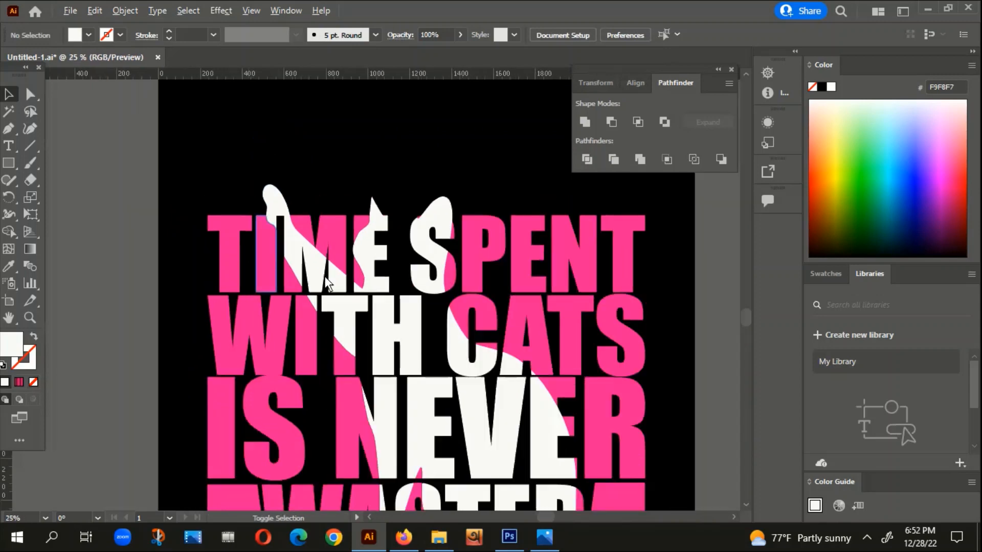
drag(563, 343, 468, 145)
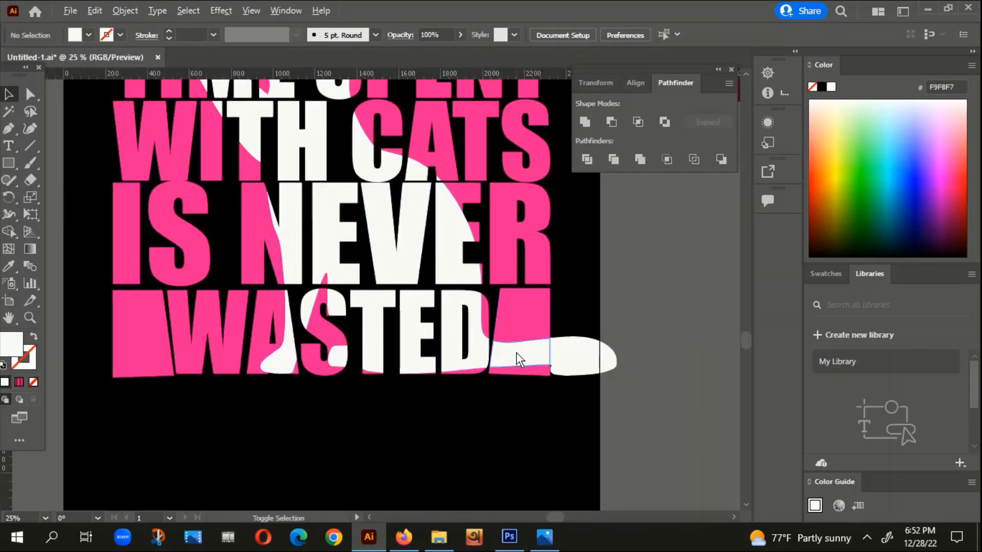
drag(547, 228, 531, 287)
scroll(461, 351, down, 2)
scroll(402, 235, up, 2)
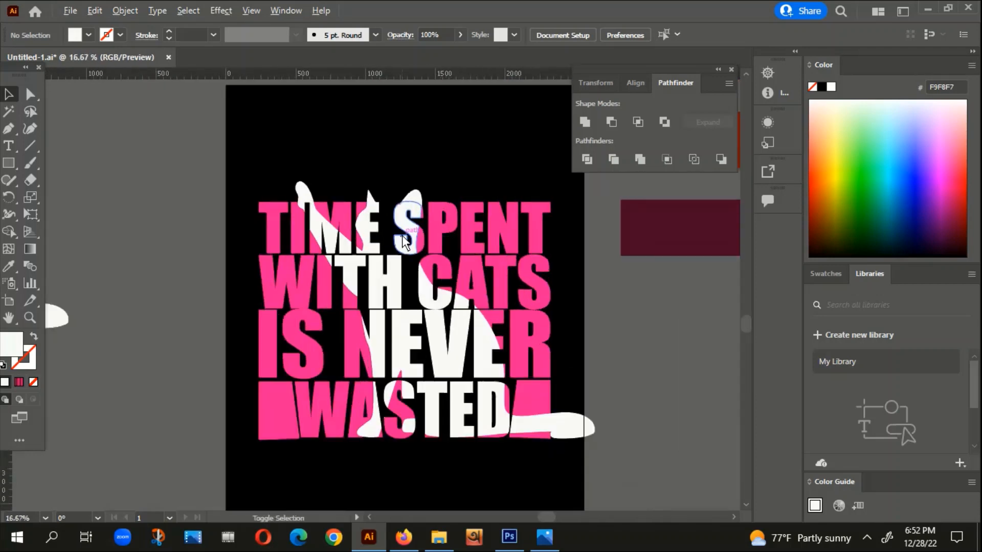
click(256, 173)
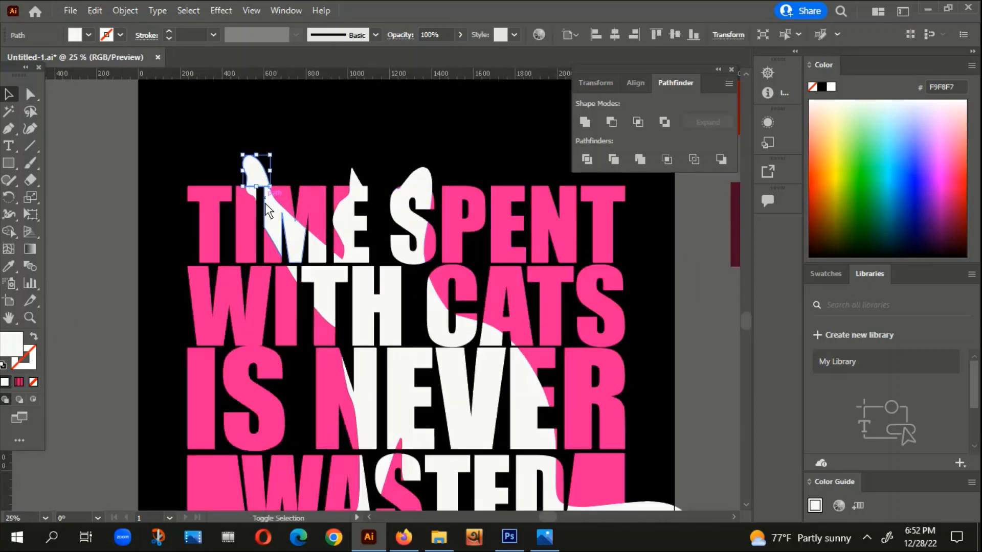
shift+click(270, 208)
shift+click(357, 177)
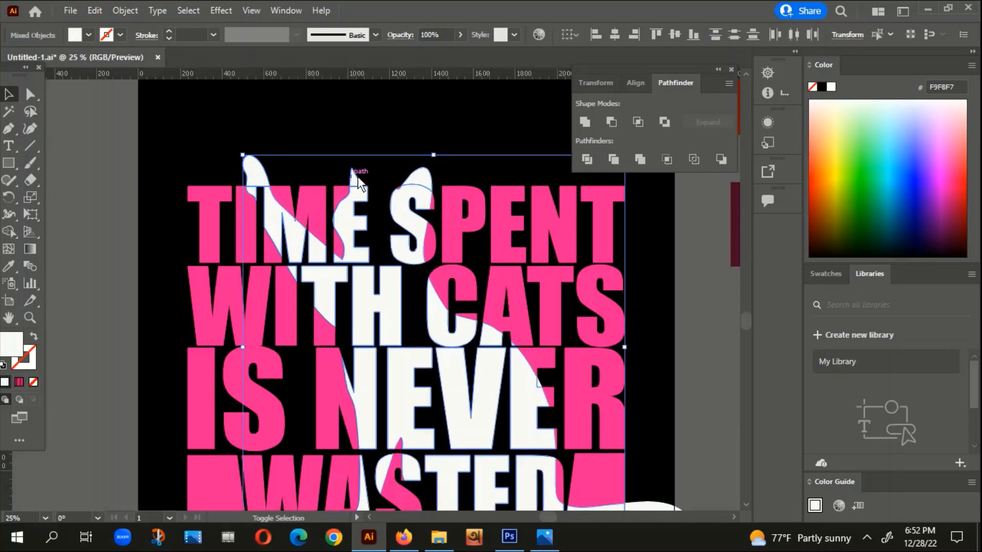
shift+click(416, 177)
right_click(416, 177)
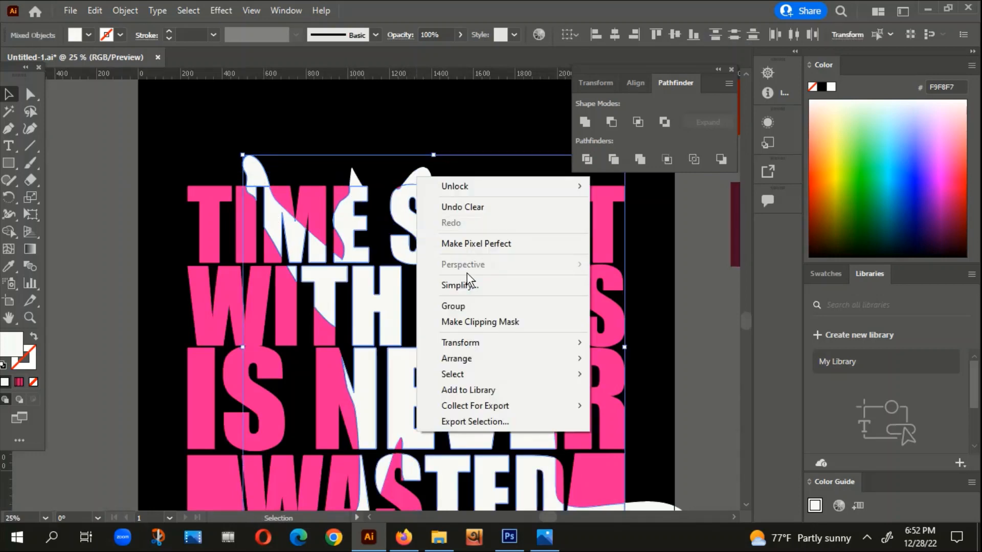
click(459, 303)
Step: Group the tail tip with the white cat pieces, and check the group by moving it aside and undoing the move
scroll(512, 256, down, 1)
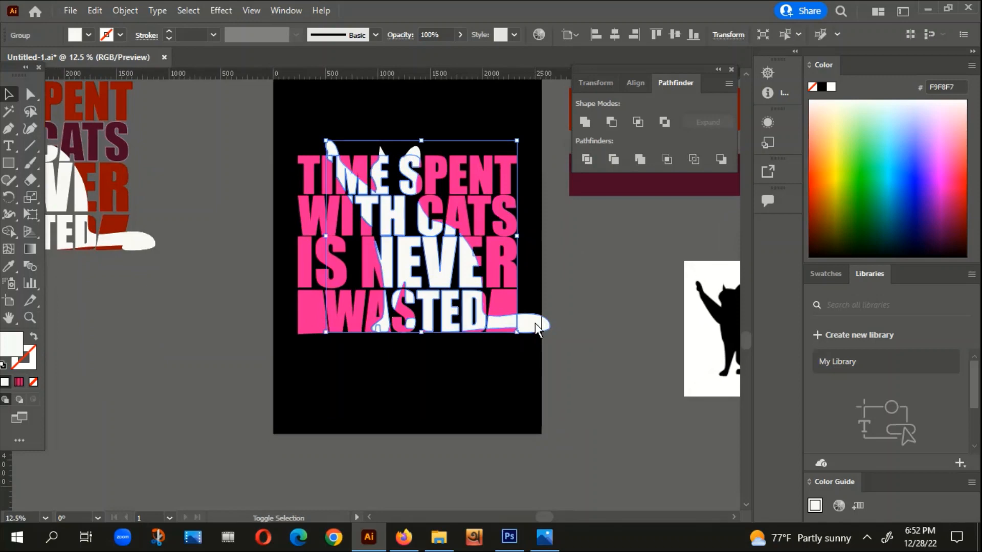
right_click(535, 323)
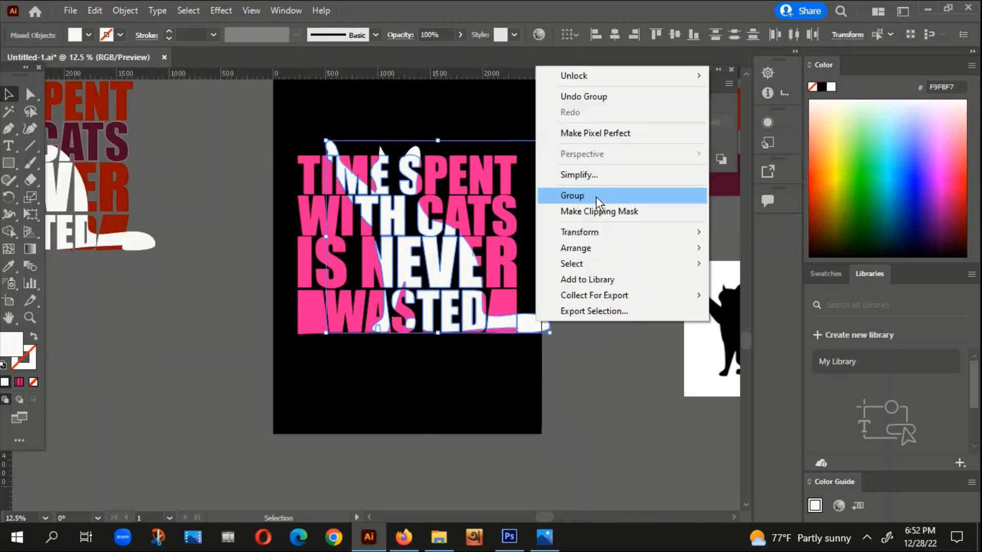
click(588, 196)
drag(461, 258, 660, 383)
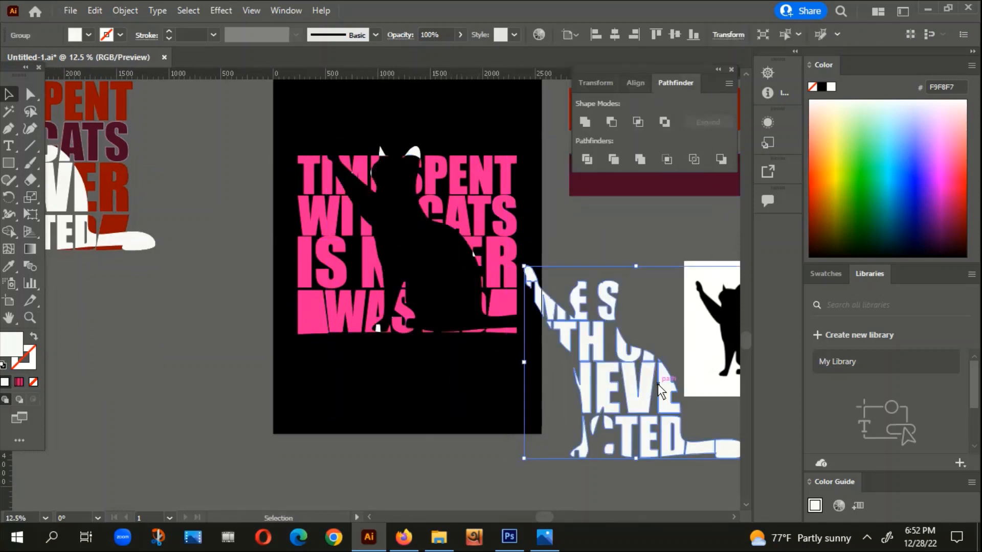
key(ctrl+z)
Step: Group the two ear shapes above TIME SPENT with the rest of the white cat pieces
scroll(415, 136, up, 1)
scroll(380, 159, up, 5)
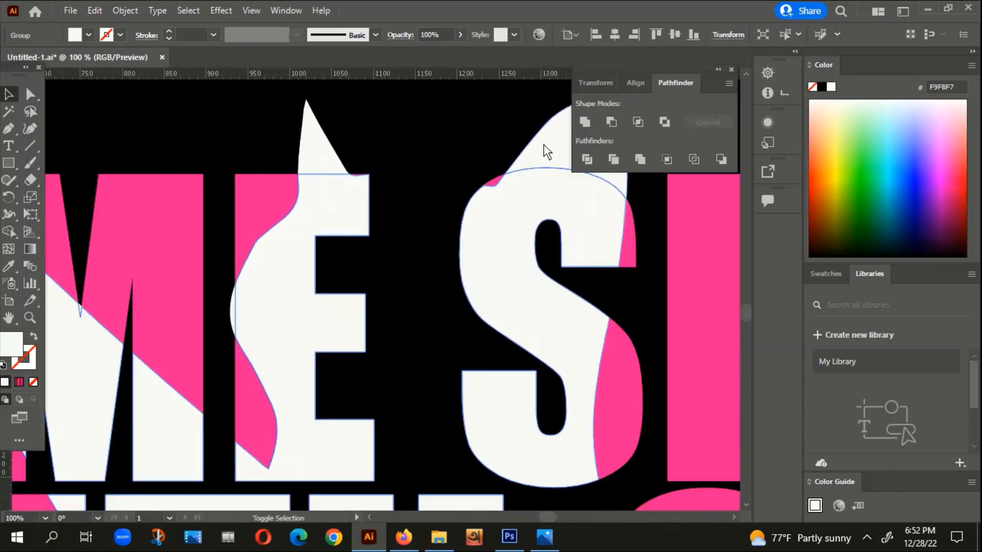
right_click(321, 139)
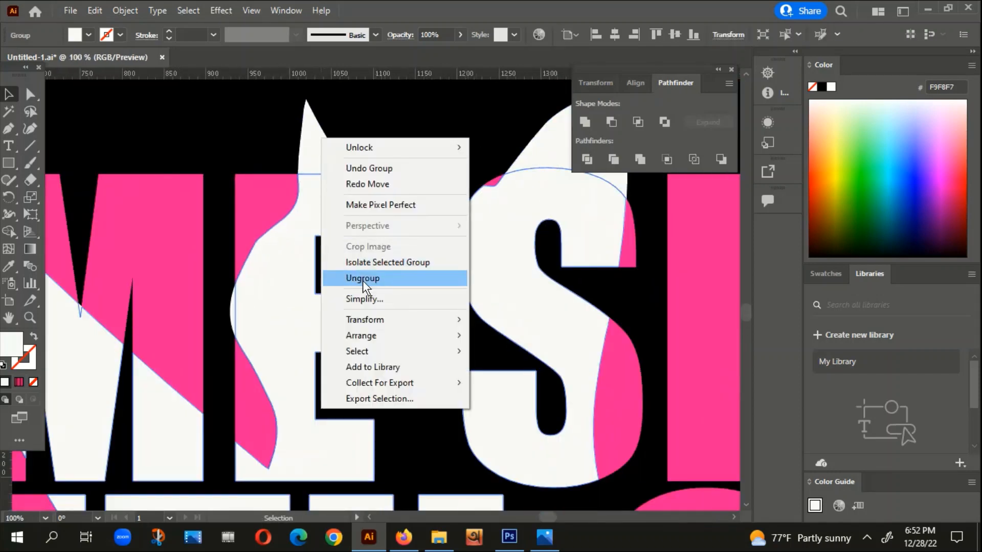
click(376, 105)
scroll(379, 107, down, 3)
click(358, 121)
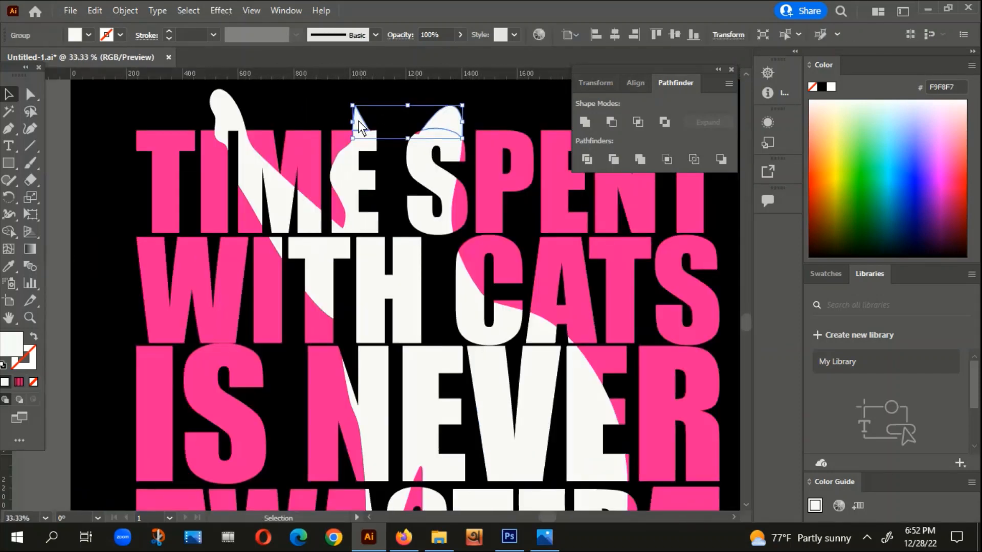
shift+click(343, 171)
right_click(346, 171)
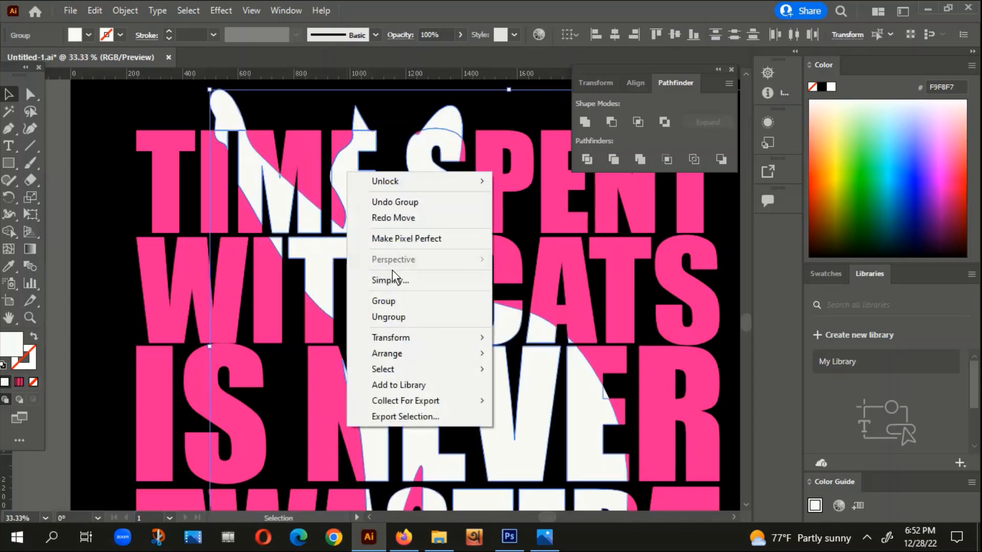
click(386, 303)
Step: Delete the thin white sliver protruding beyond the E of TIME into the gap next to the M
scroll(376, 176, down, 2)
scroll(358, 159, up, 8)
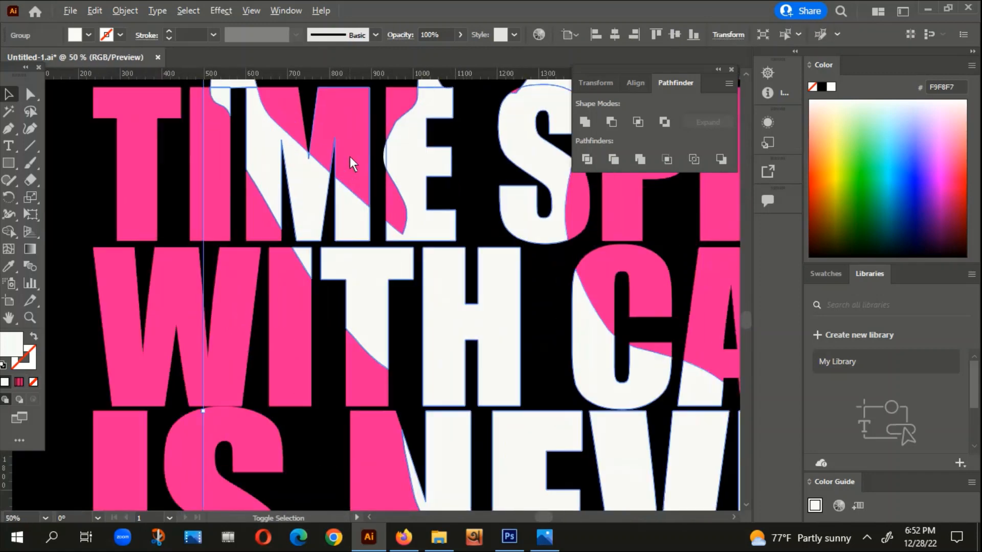
click(349, 194)
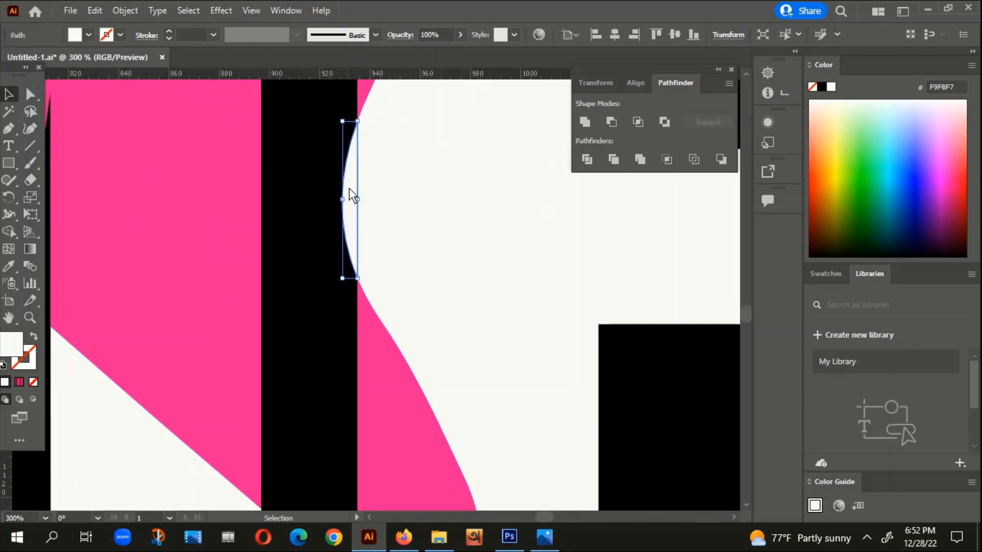
key(Delete)
scroll(373, 214, down, 7)
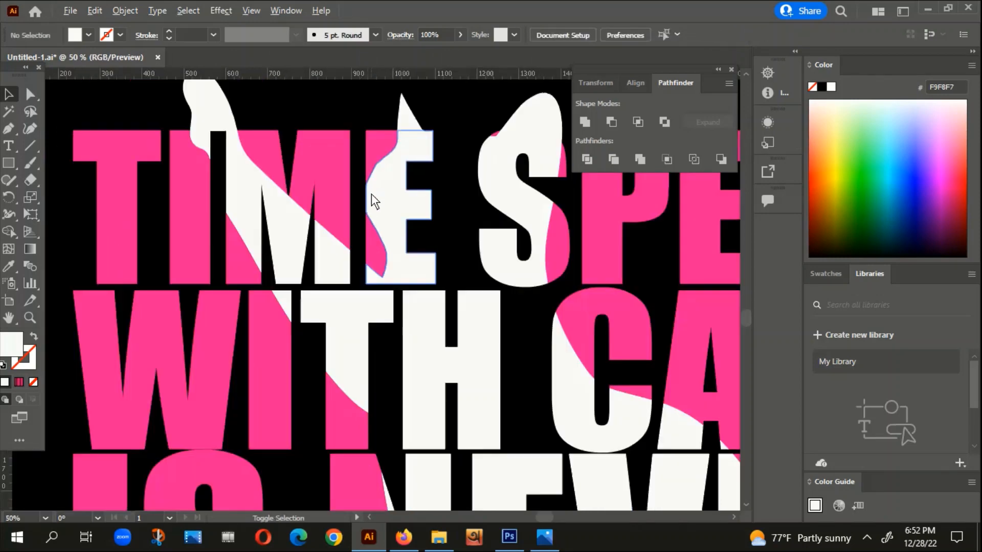
Step: Delete the white piece filling the opening at the foot of the A in WASTED, inside the cat's front paw
scroll(376, 188, down, 2)
drag(376, 190, 486, 247)
click(394, 428)
scroll(384, 335, up, 3)
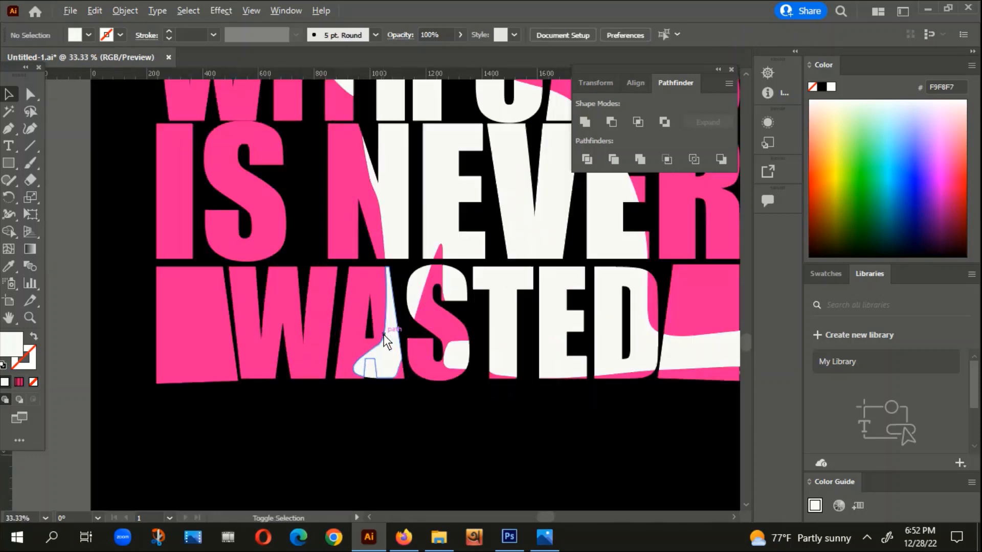
scroll(375, 439, up, 3)
click(363, 241)
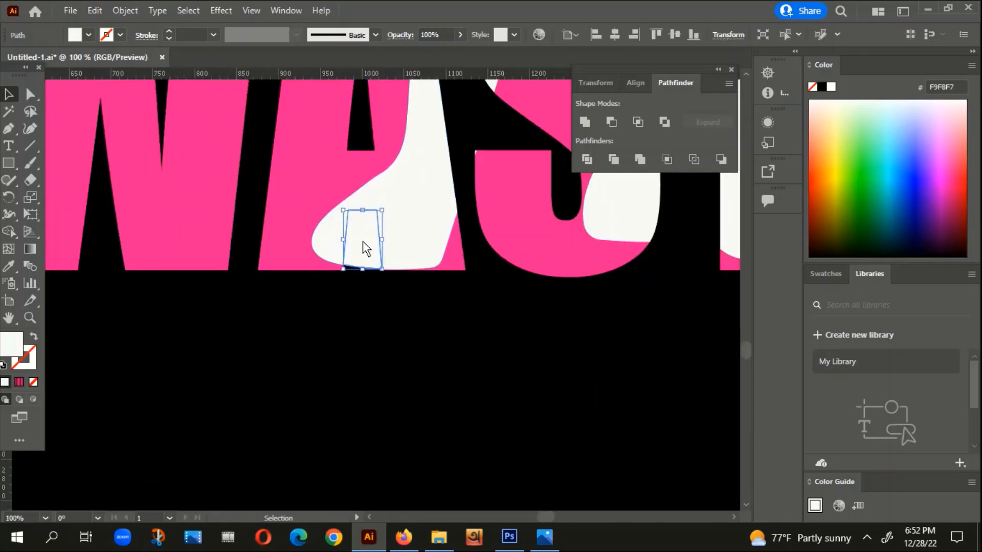
key(Delete)
scroll(297, 369, down, 5)
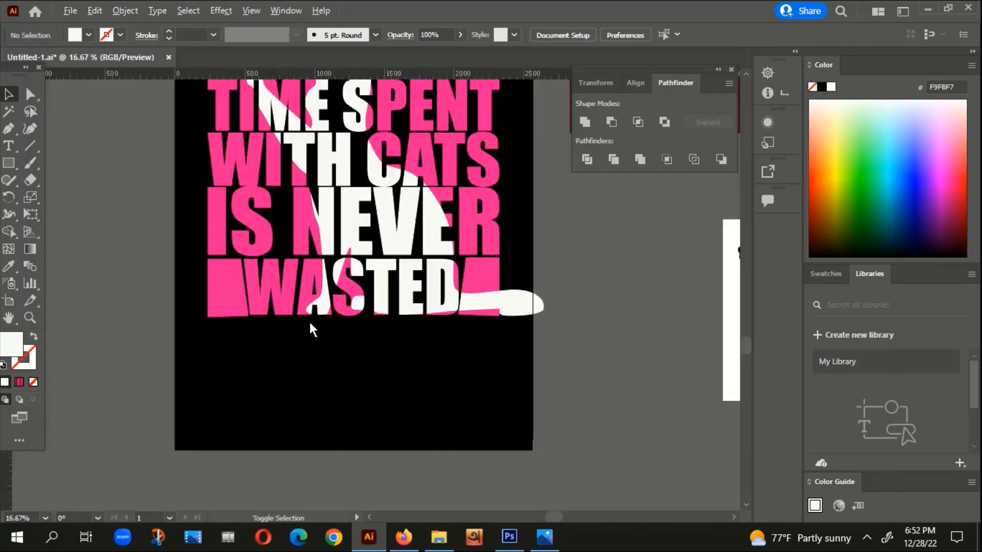
Step: Check the white cat group by moving it aside and undoing the move, and compare the design with the red version
drag(387, 239, 499, 240)
key(ctrl+z)
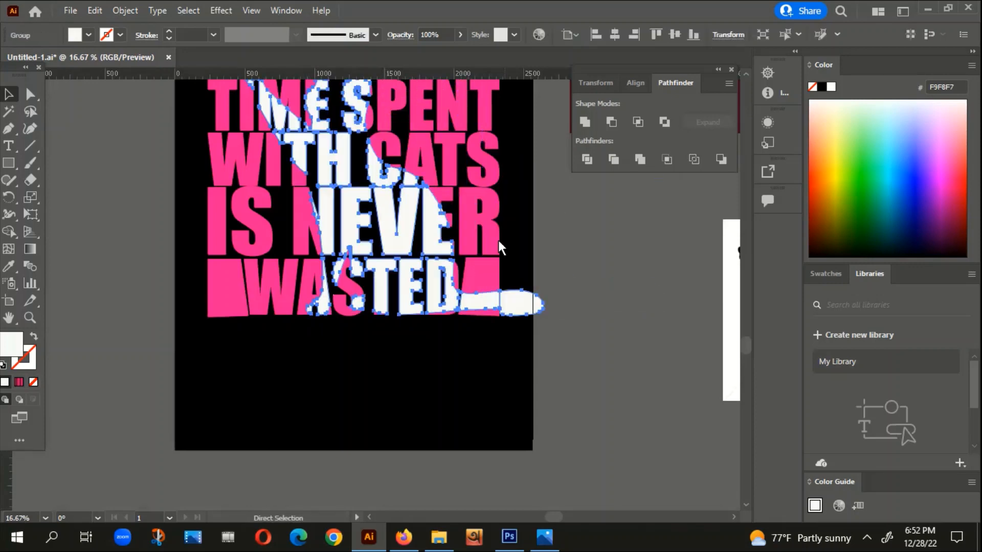
click(382, 370)
drag(568, 269, 550, 322)
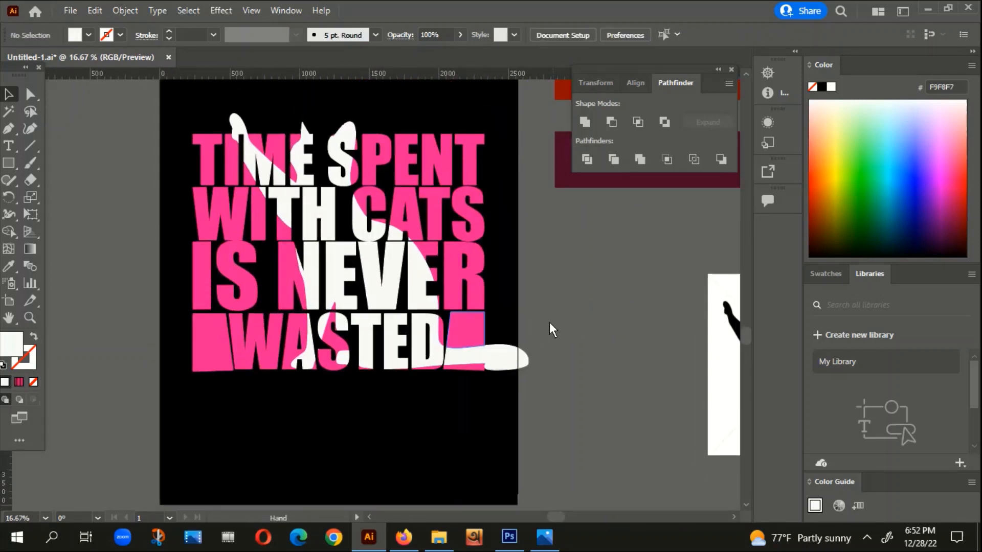
scroll(413, 357, down, 1)
drag(483, 441, 508, 377)
scroll(476, 348, down, 1)
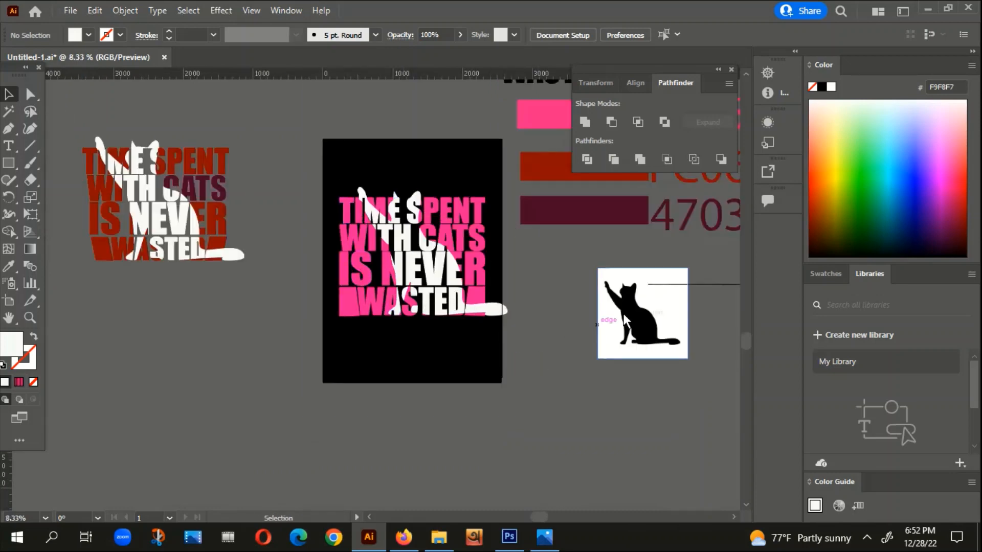
scroll(469, 283, down, 1)
drag(466, 346, 397, 312)
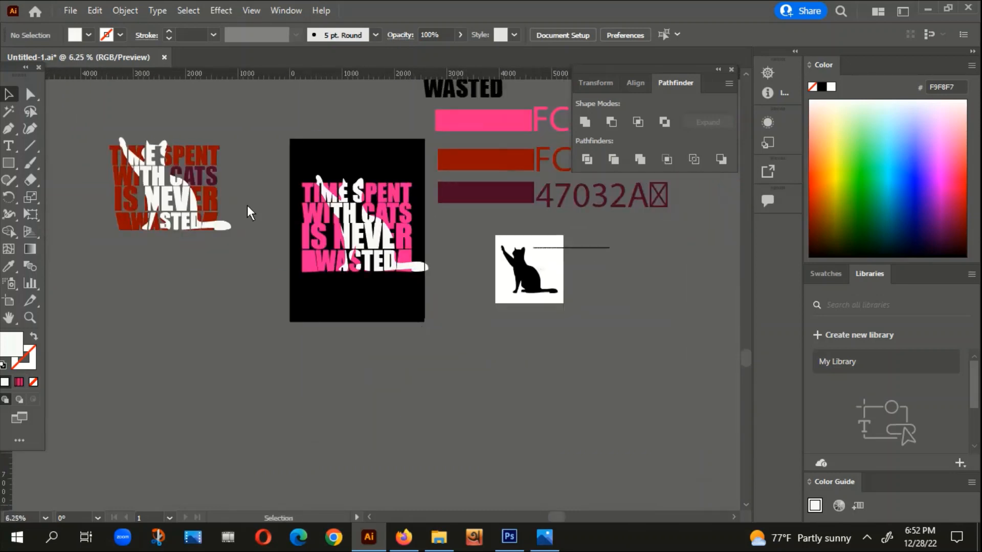
Step: Group all the pink letter pieces of the word CATS
scroll(425, 215, up, 3)
click(374, 216)
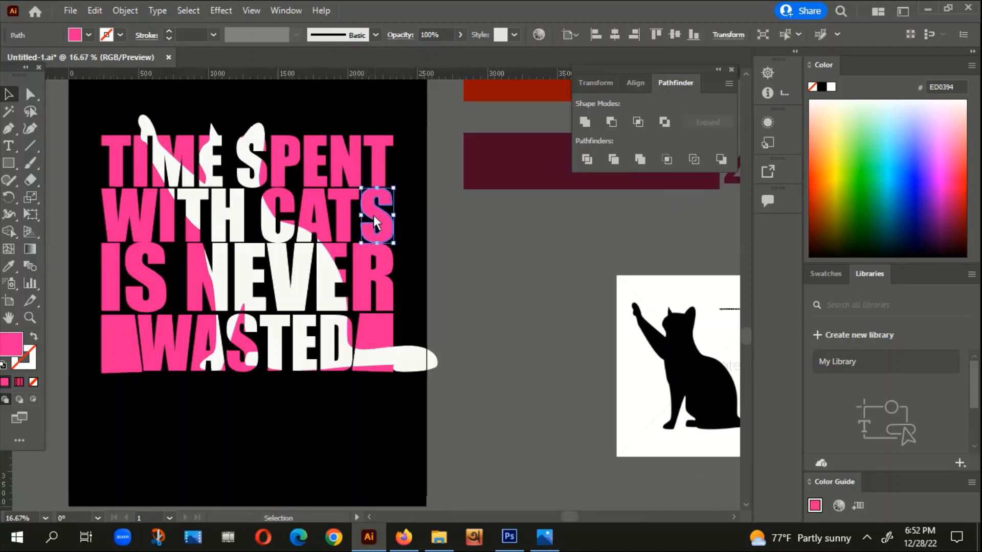
shift+click(338, 193)
shift+click(306, 207)
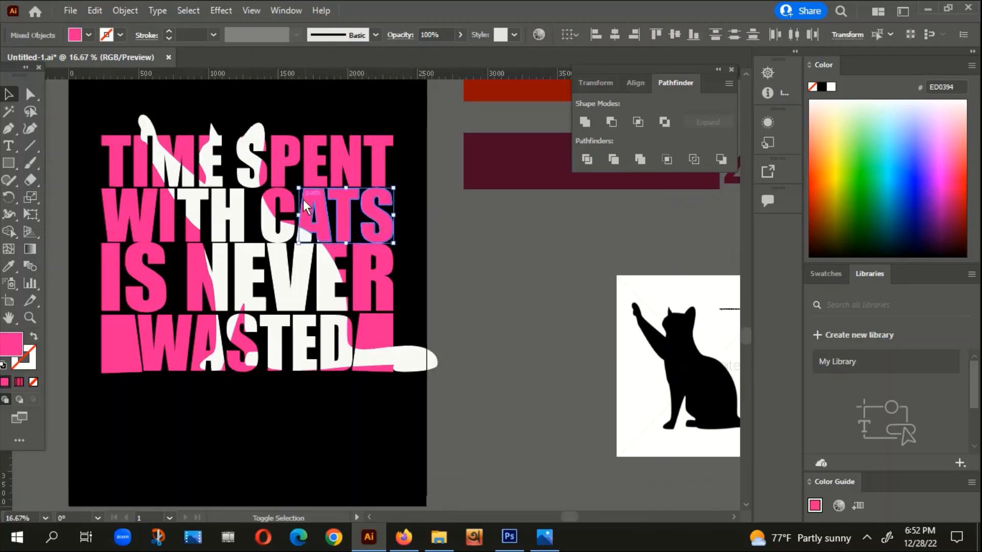
scroll(287, 226, up, 4)
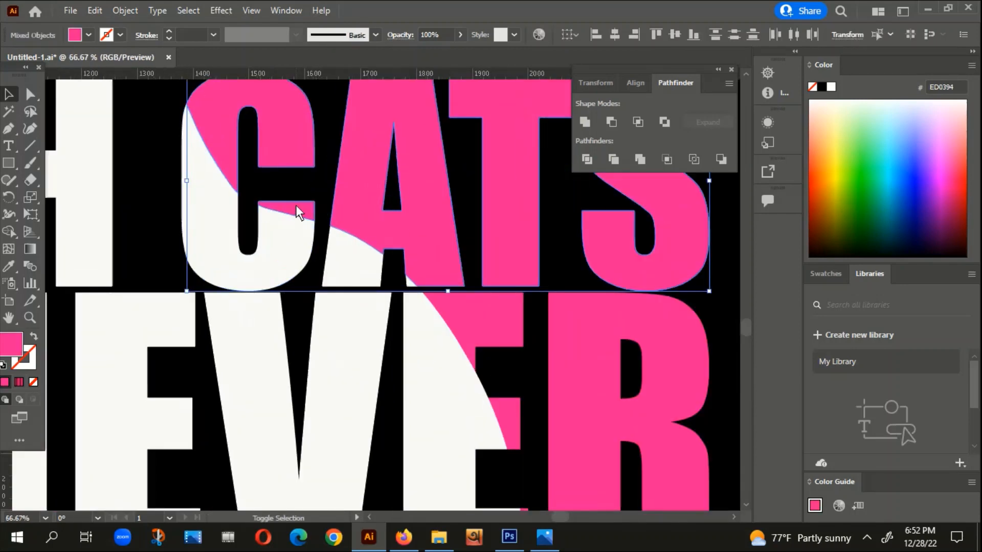
right_click(296, 204)
click(345, 334)
scroll(345, 330, down, 5)
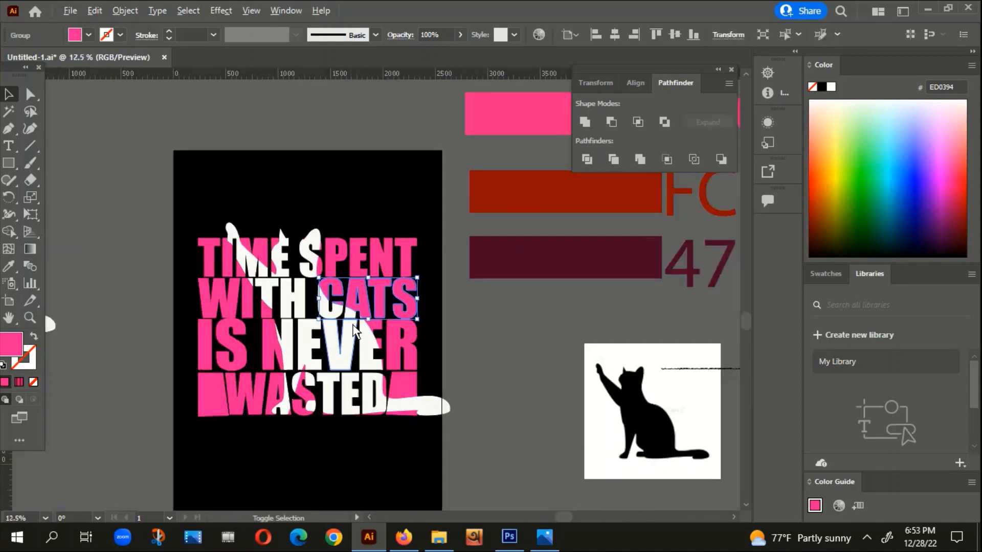
Step: Fill the grouped CATS pieces with the dark maroon sampled from the 47032A swatch, and give them an off-white F9F9F9 stroke
key(i)
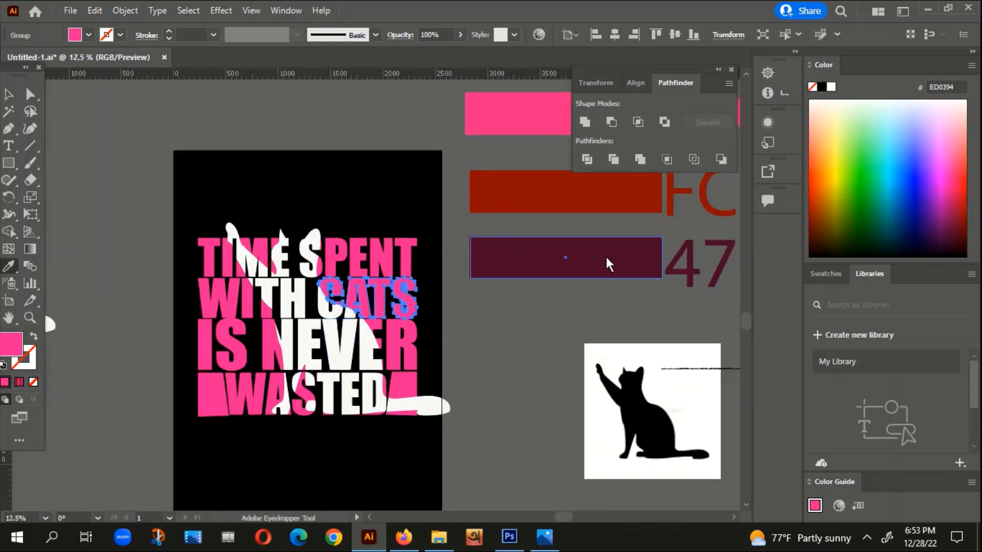
click(557, 257)
double_click(24, 361)
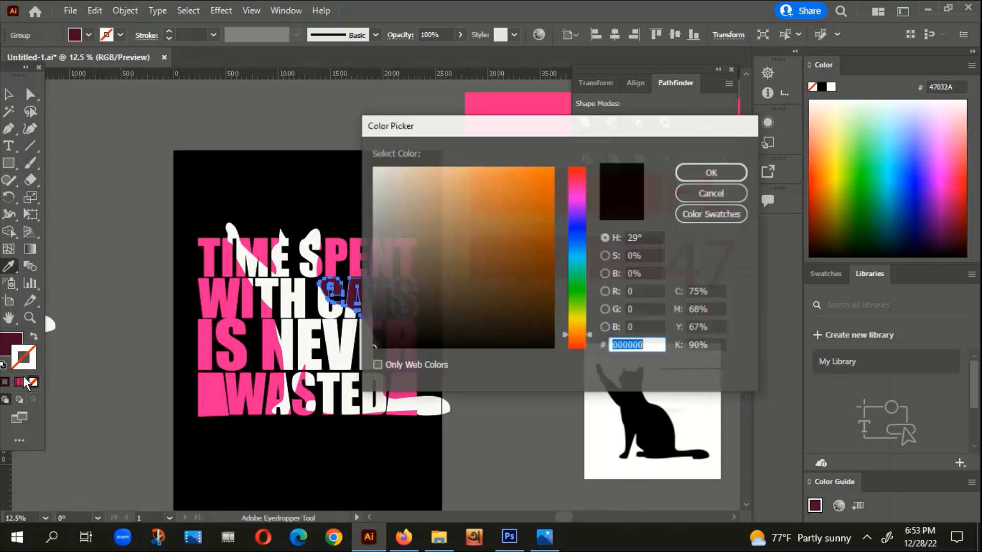
click(373, 170)
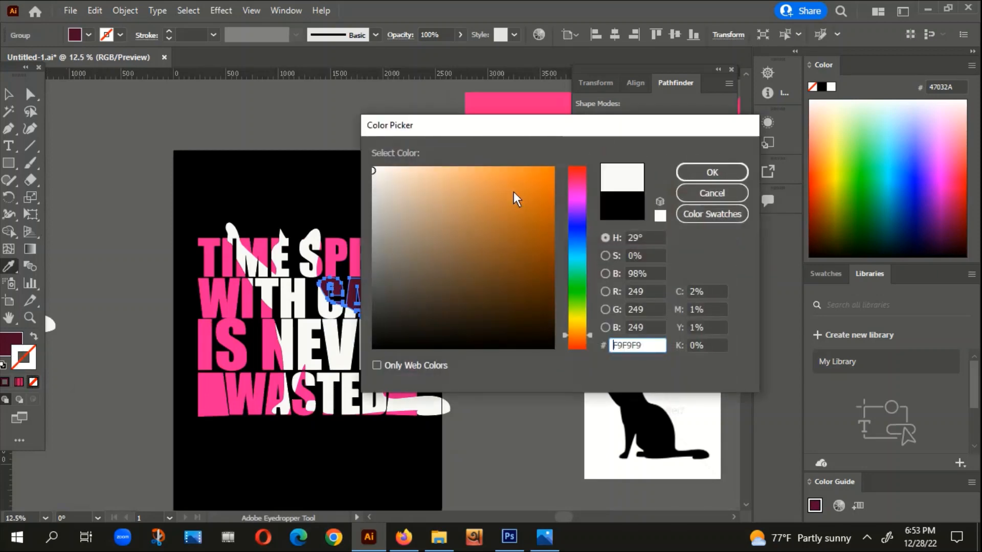
click(712, 173)
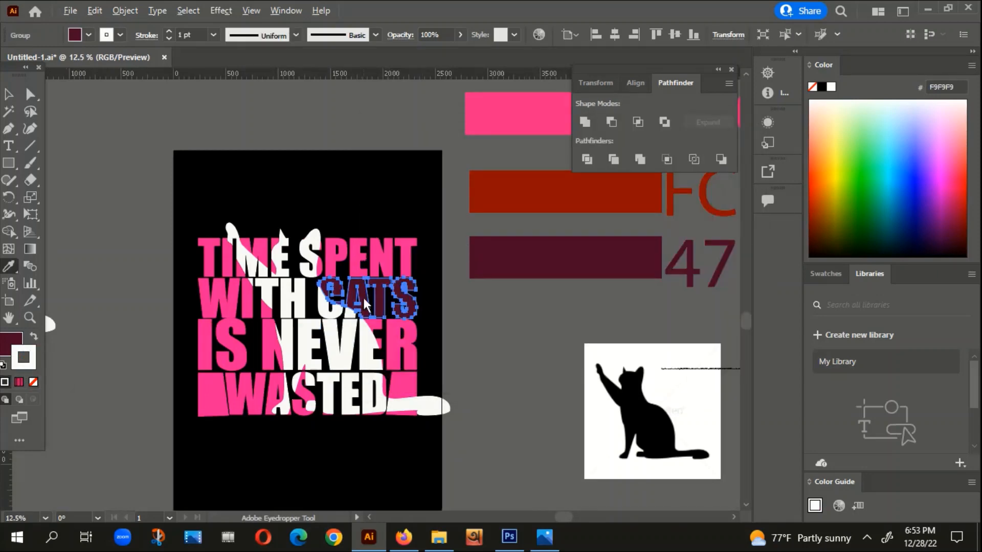
Step: Set the stroke weight of the CATS pieces to 3 pt and deselect them
scroll(364, 294, up, 4)
key(v)
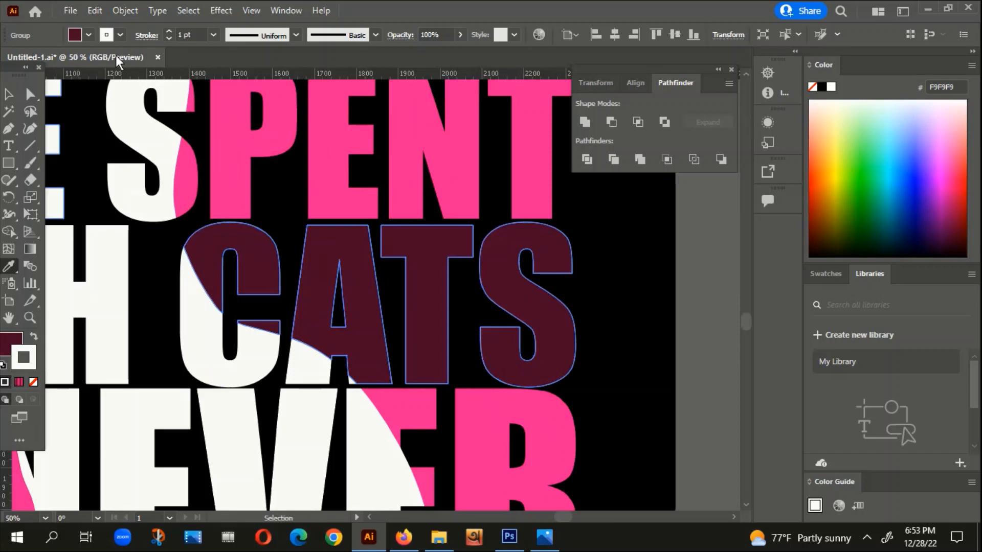
click(167, 31)
click(169, 32)
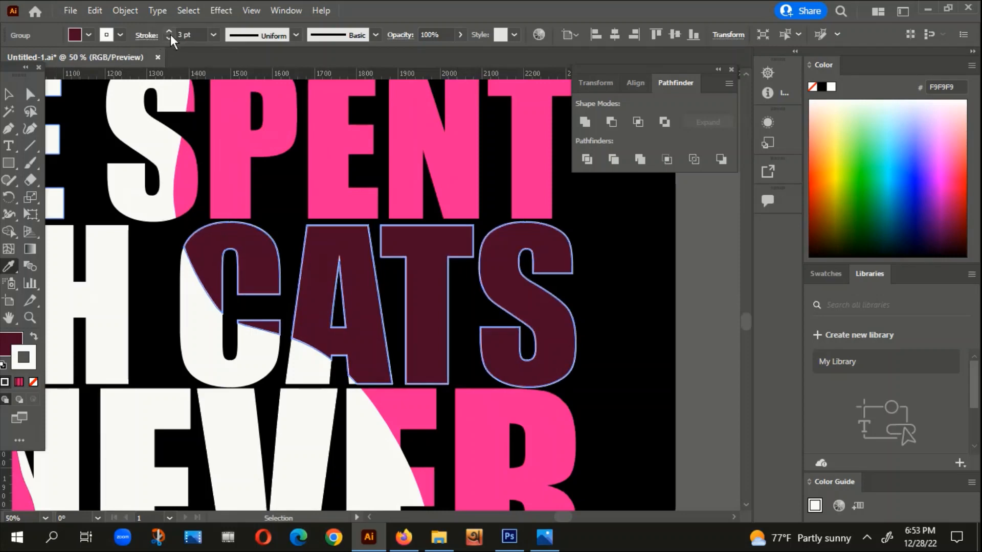
key(i)
click(9, 95)
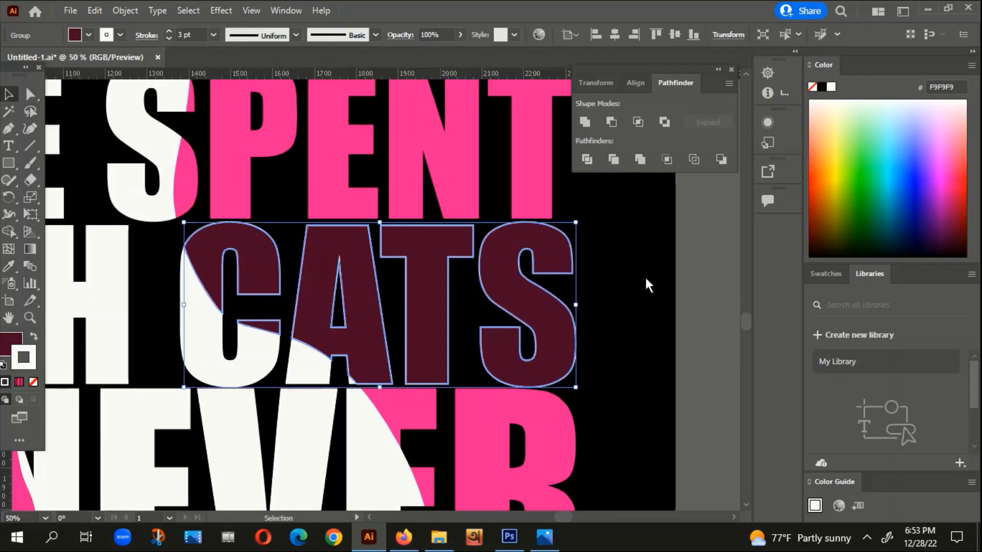
click(646, 278)
scroll(643, 275, down, 6)
key(space)
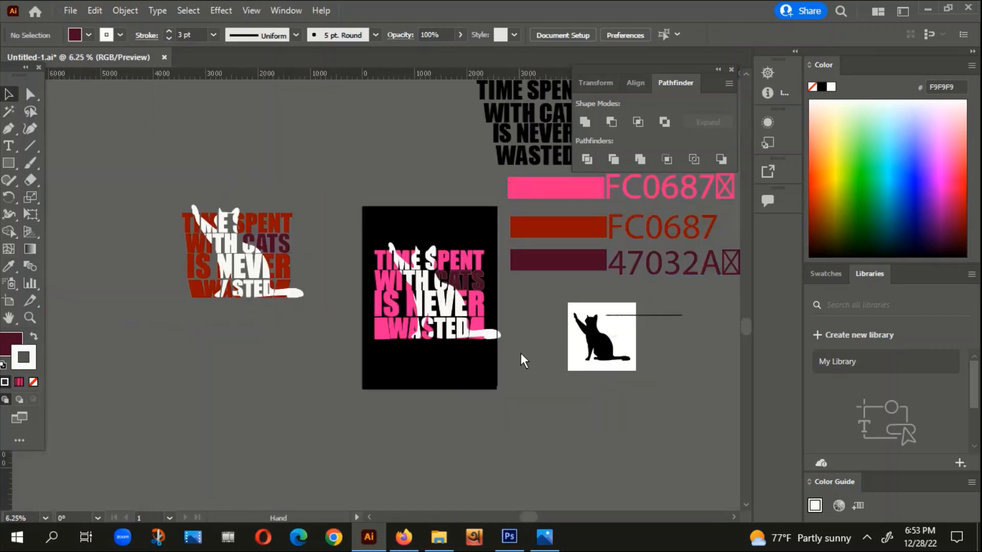
Step: Select all the pink lettering in the design by colour, exclude the pink colour swatch, and group the letter pieces
drag(521, 346, 464, 342)
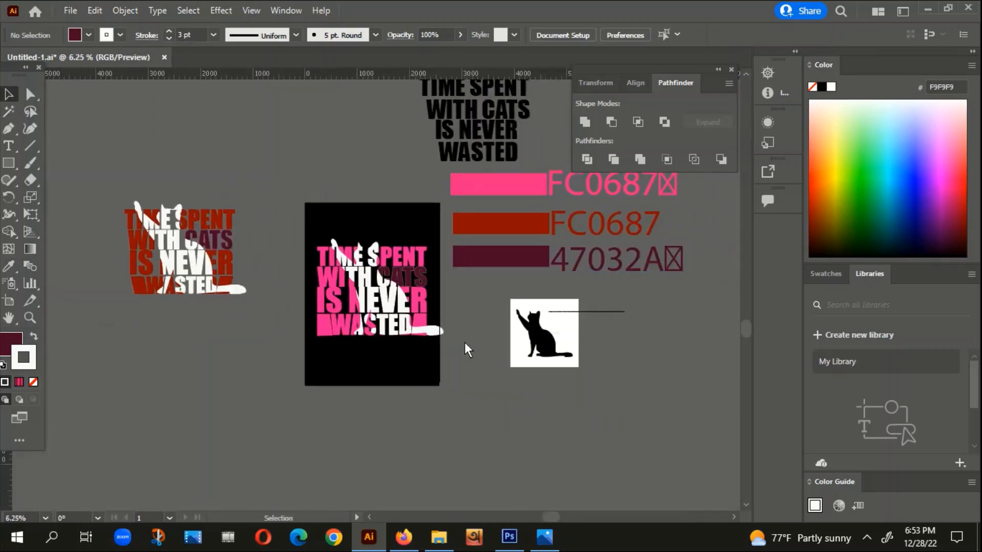
click(10, 113)
click(337, 324)
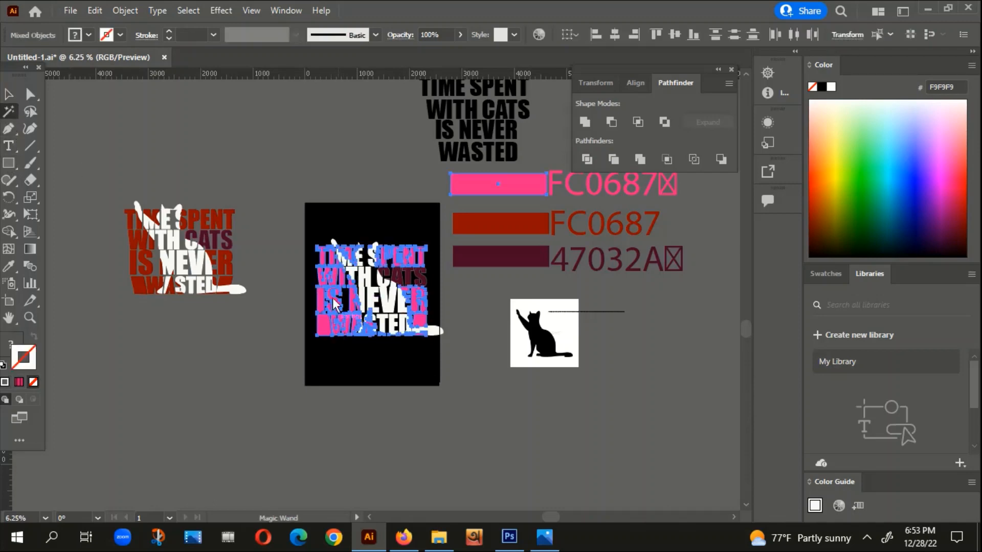
click(9, 94)
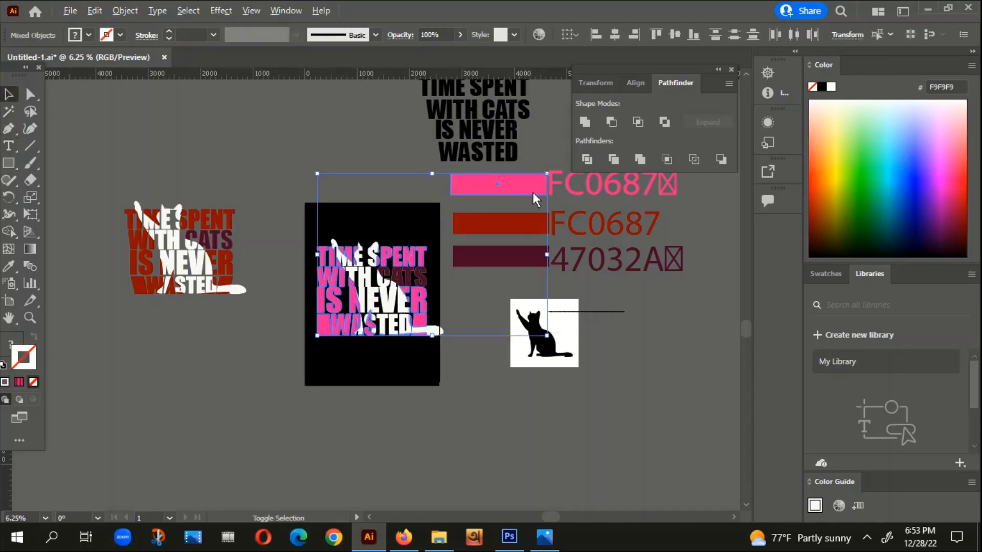
shift+click(516, 185)
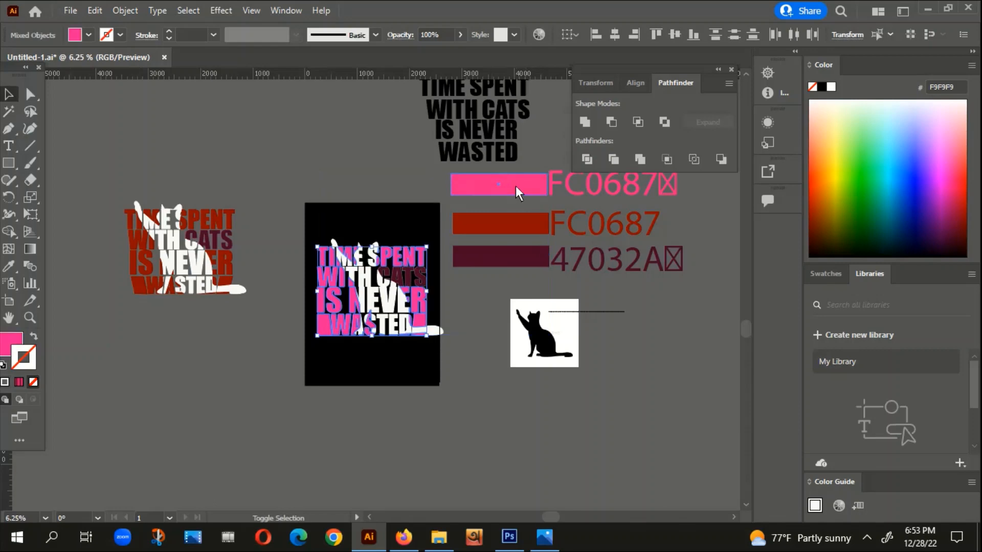
right_click(417, 249)
click(458, 378)
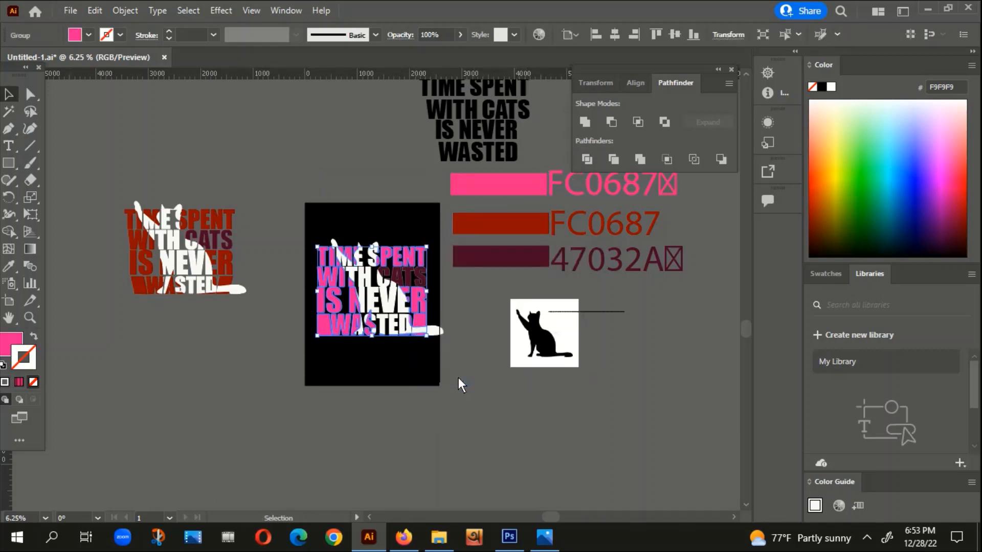
Step: Recolour the grouped pink lettering with the red sampled from the red swatch bar, and deselect it
key(i)
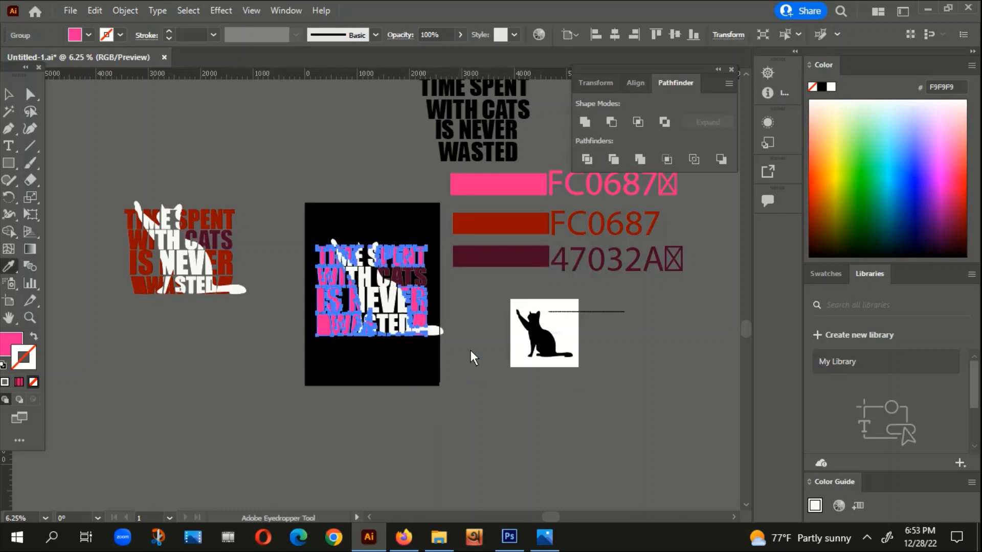
click(509, 228)
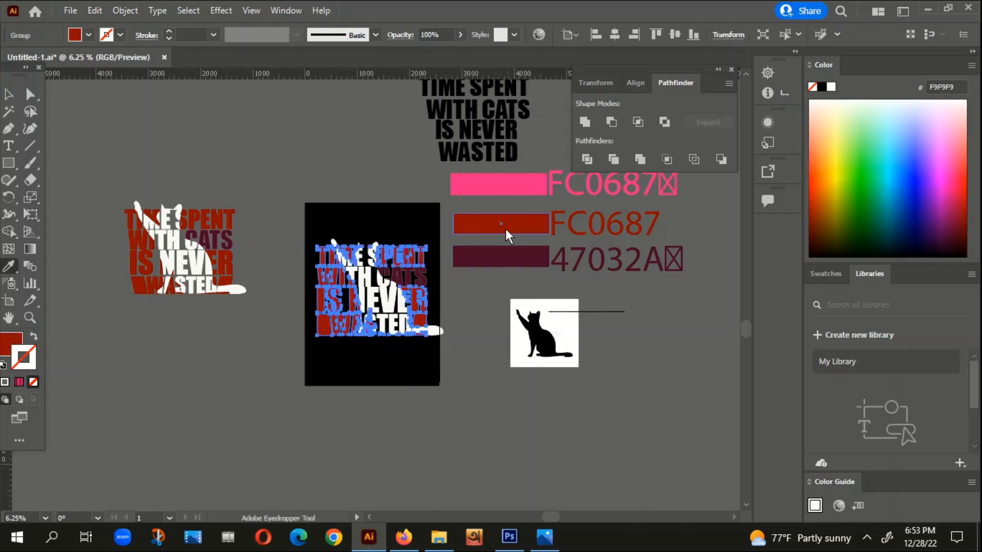
click(10, 95)
click(186, 149)
scroll(382, 375, up, 2)
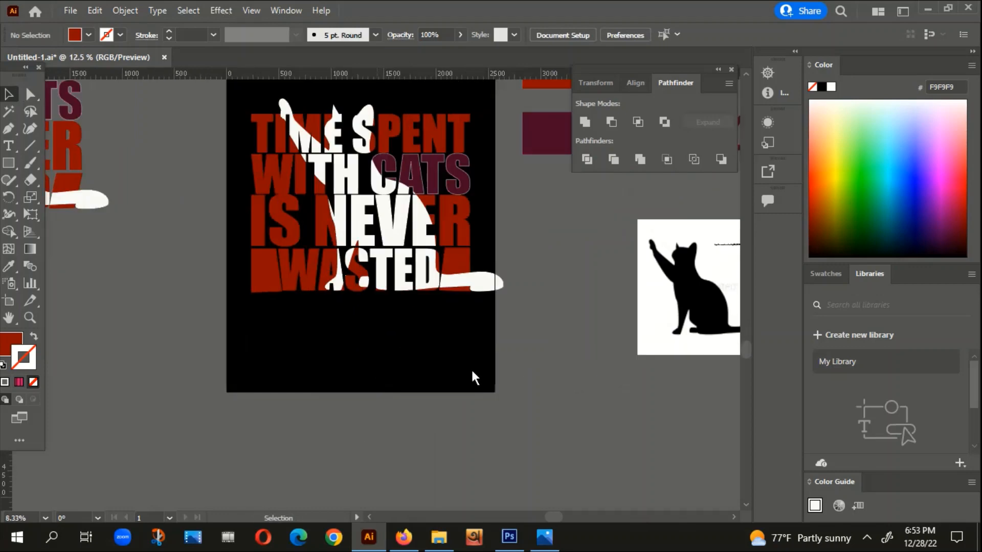